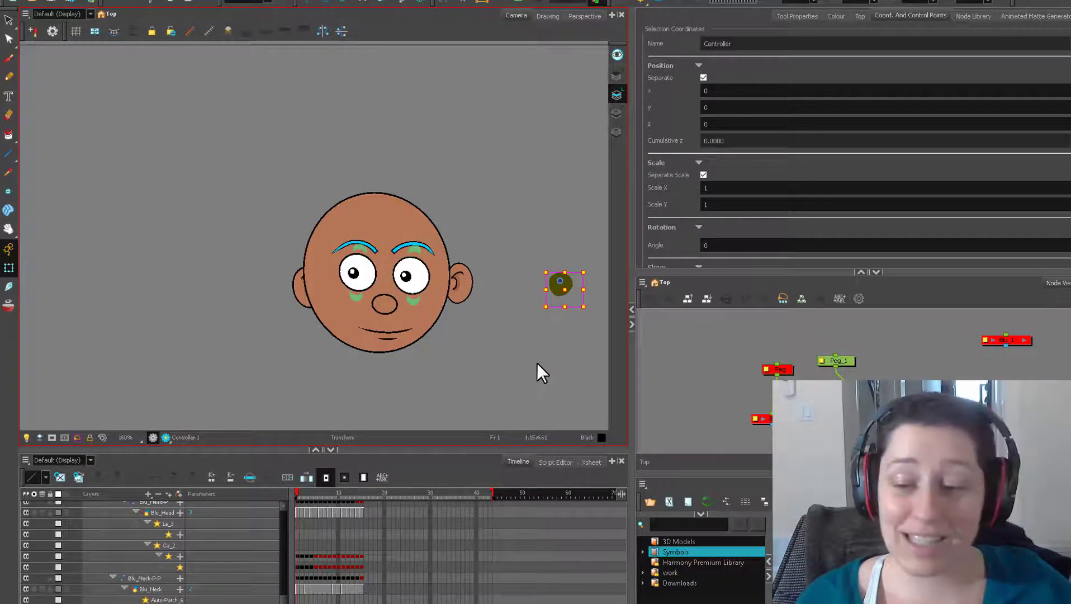
Move the Controller peg beside the bald head up and toward the face to turn the head sideways
{"action": "key", "text": "Return"}
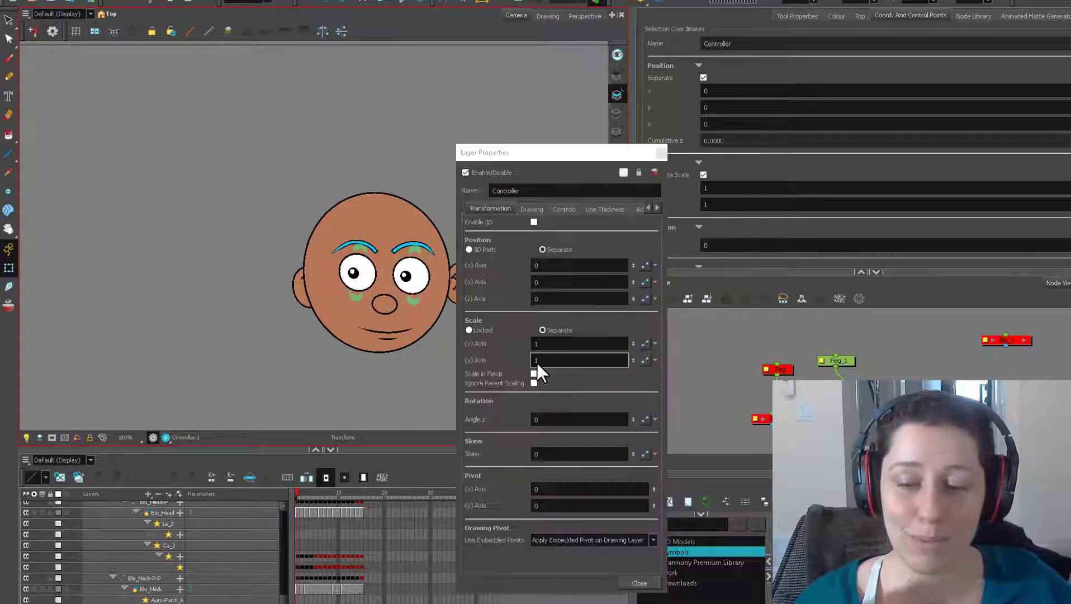
{"action": "key", "text": "Escape"}
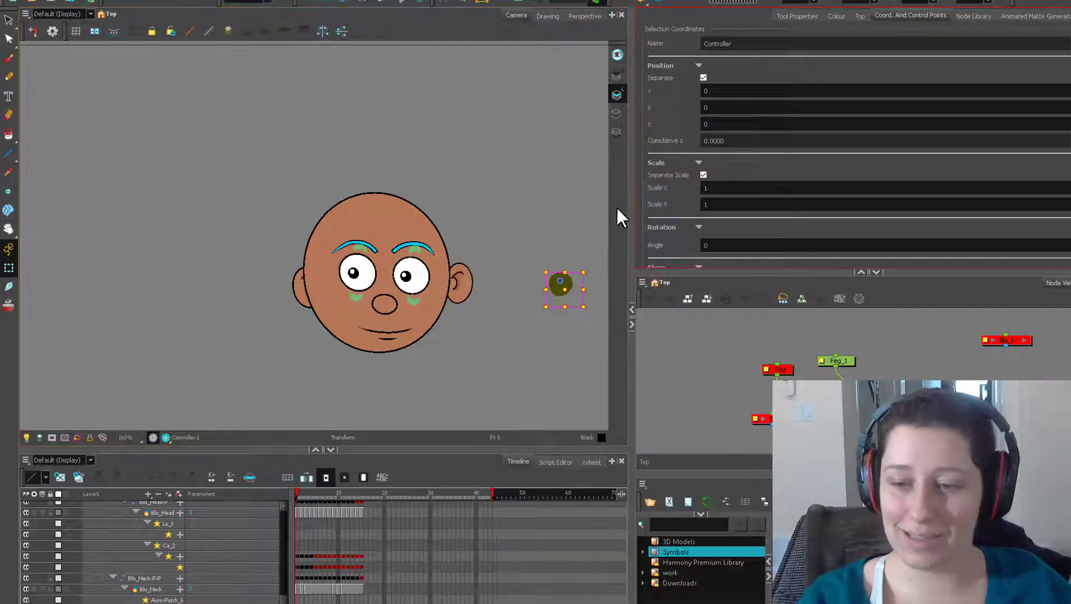
{"action": "left_click", "coordinate": [585, 285]}
{"action": "left_click_drag", "start_coordinate": [578, 284], "coordinate": [524, 237]}
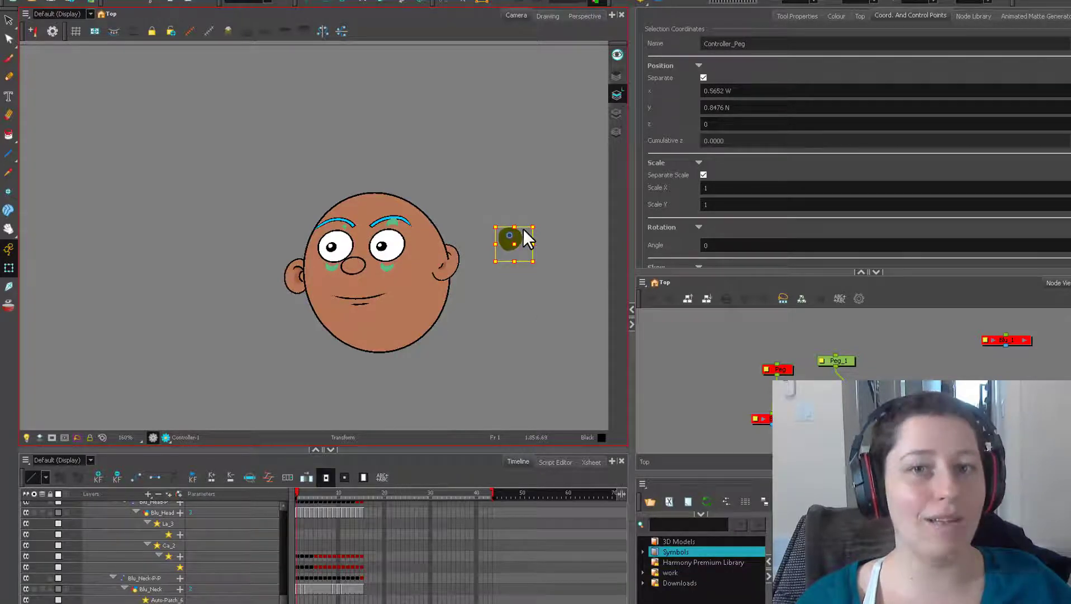
{"action": "left_click_drag", "start_coordinate": [528, 239], "coordinate": [491, 252]}
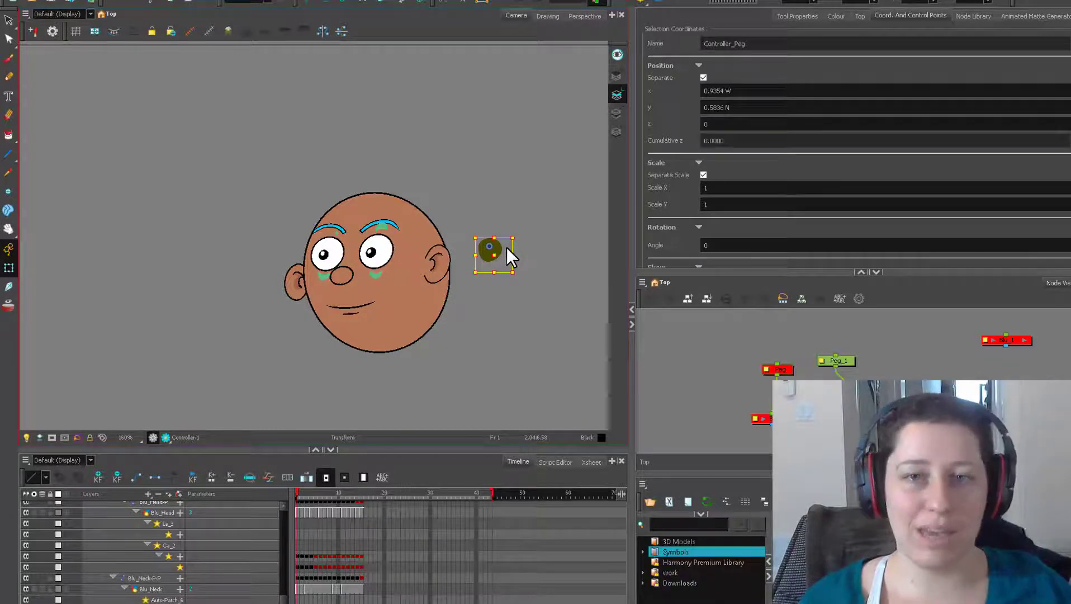
Show the Top view in an enlarged pane and magnify the stacked layers of both heads
{"action": "left_click_drag", "start_coordinate": [386, 493], "coordinate": [500, 490]}
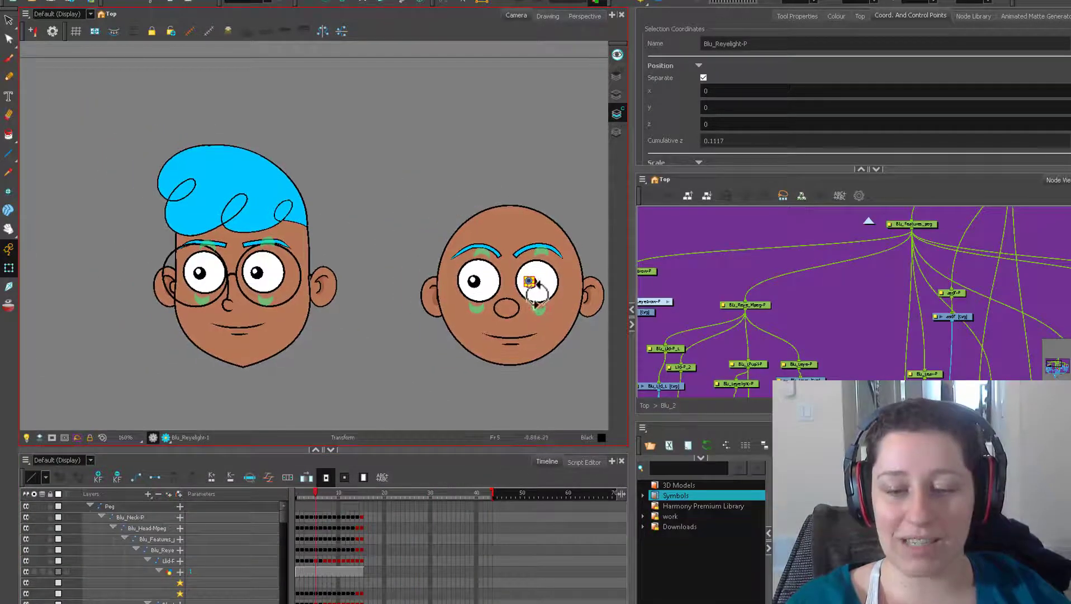
{"action": "left_click_drag", "start_coordinate": [369, 274], "coordinate": [454, 325]}
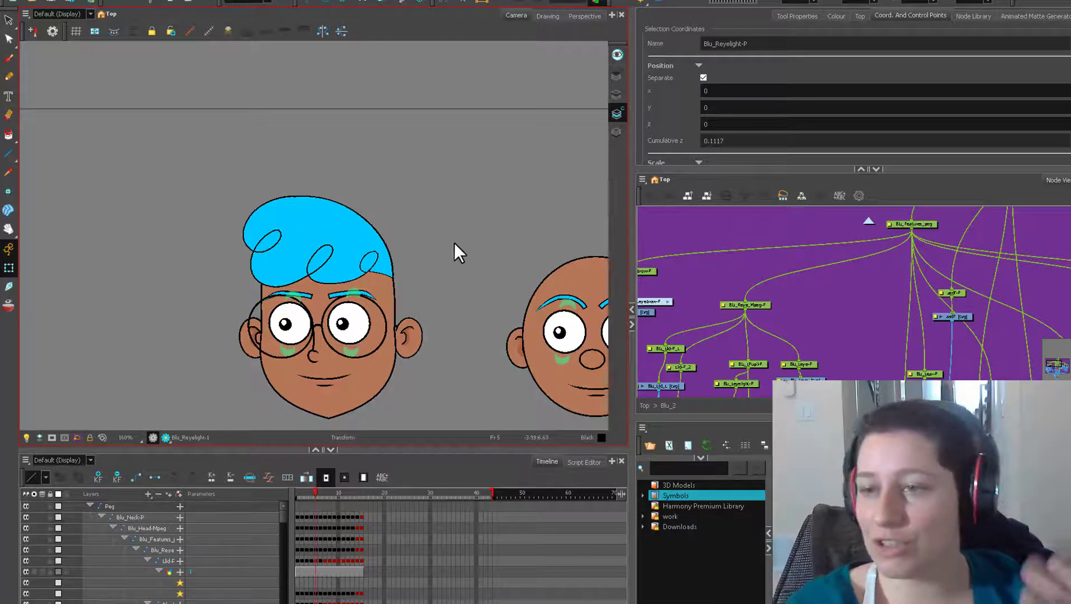
{"action": "left_click", "coordinate": [860, 16]}
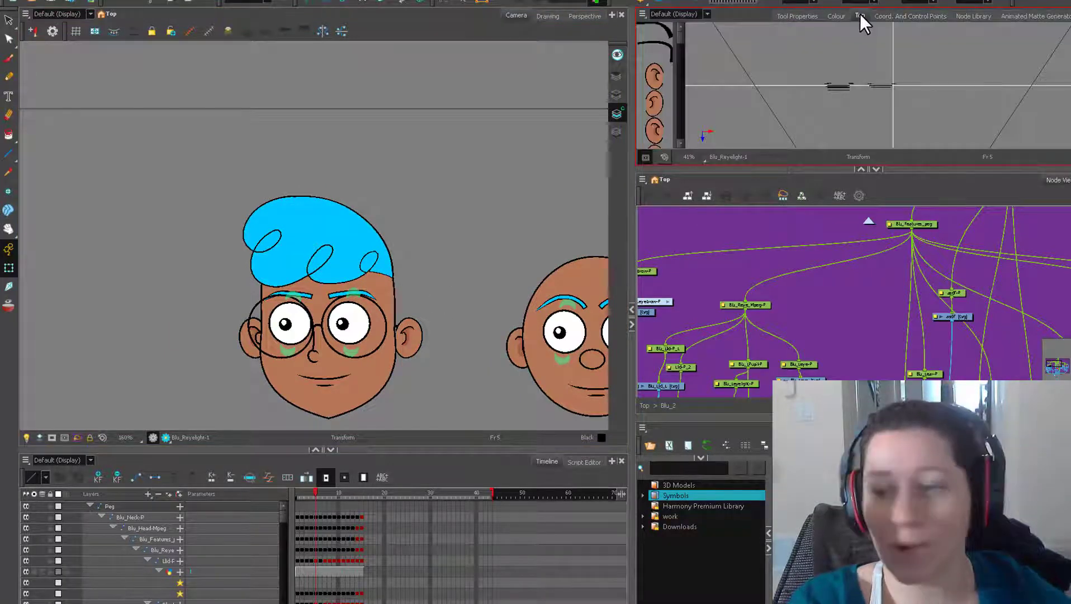
{"action": "scroll", "coordinate": [868, 100], "scroll_direction": "up", "scroll_amount": 5}
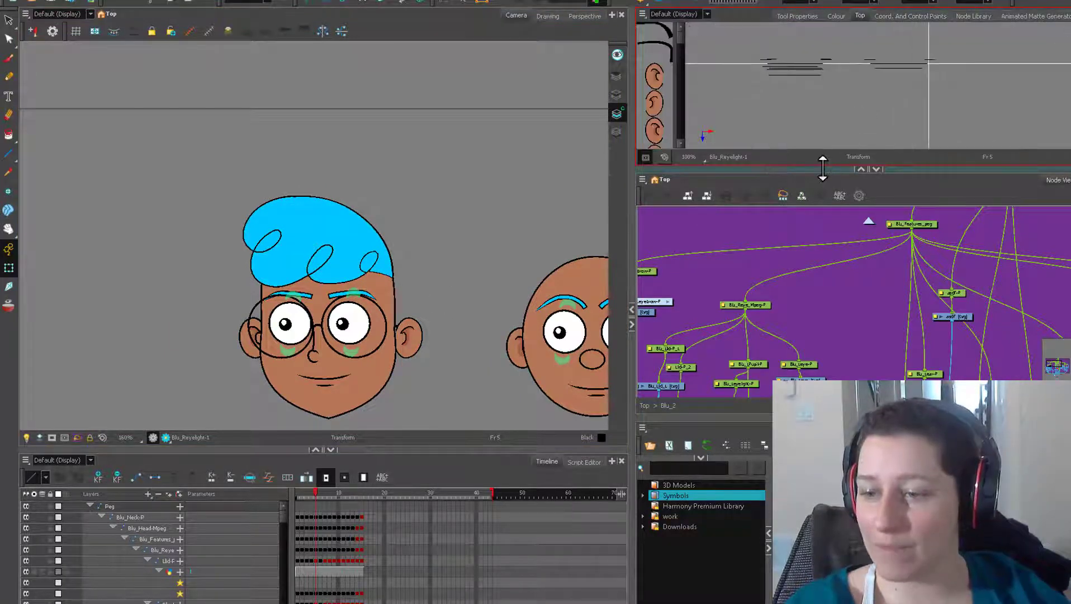
{"action": "left_click_drag", "start_coordinate": [822, 167], "coordinate": [822, 272]}
{"action": "scroll", "coordinate": [861, 201], "scroll_direction": "up", "scroll_amount": 4}
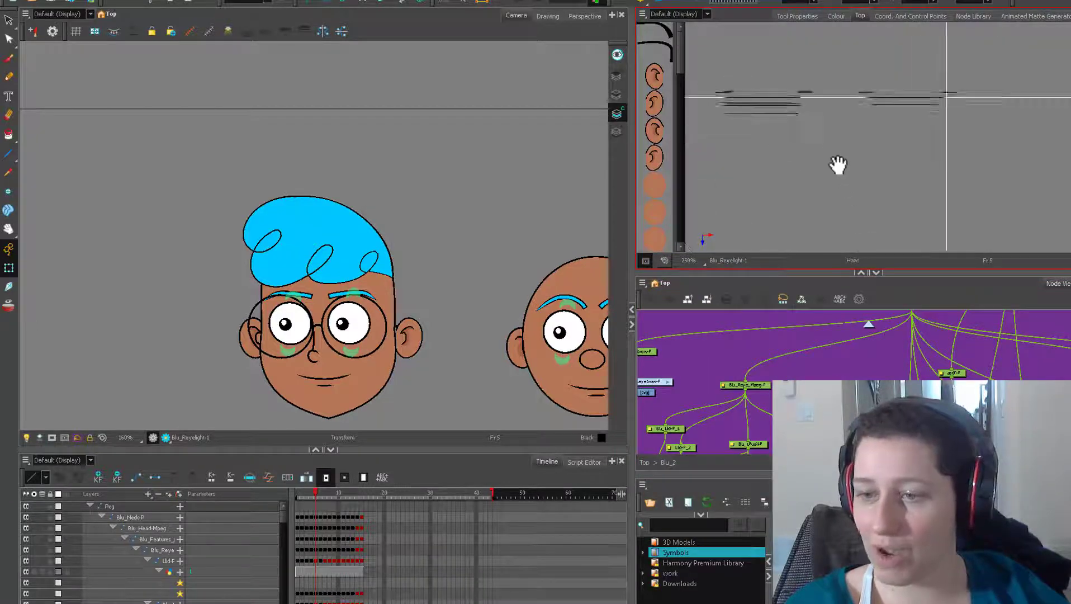
{"action": "left_click_drag", "start_coordinate": [838, 164], "coordinate": [847, 228]}
{"action": "scroll", "coordinate": [847, 228], "scroll_direction": "up", "scroll_amount": 2}
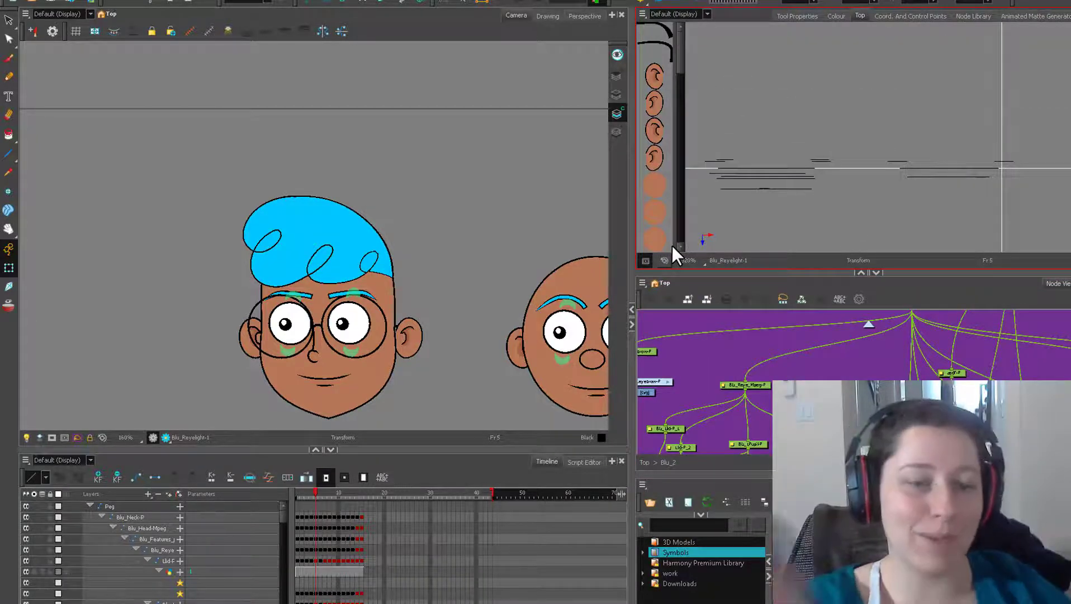
{"action": "scroll", "coordinate": [369, 337], "scroll_direction": "up", "scroll_amount": 1}
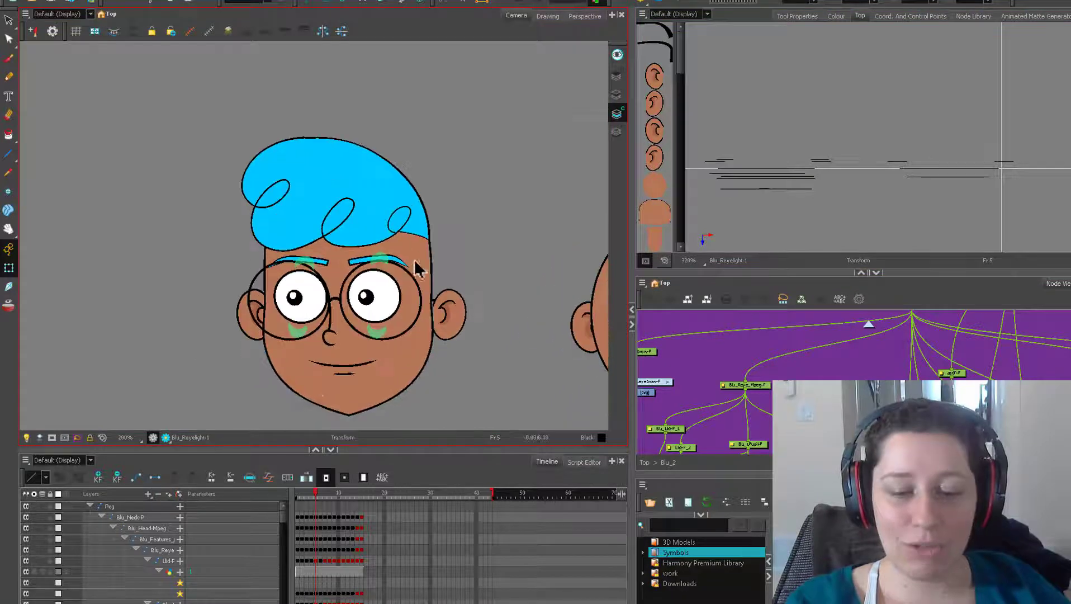
Select one eye of the blue-haired head and locate its nodes in the Node View
{"action": "left_click_drag", "start_coordinate": [313, 489], "coordinate": [315, 491]}
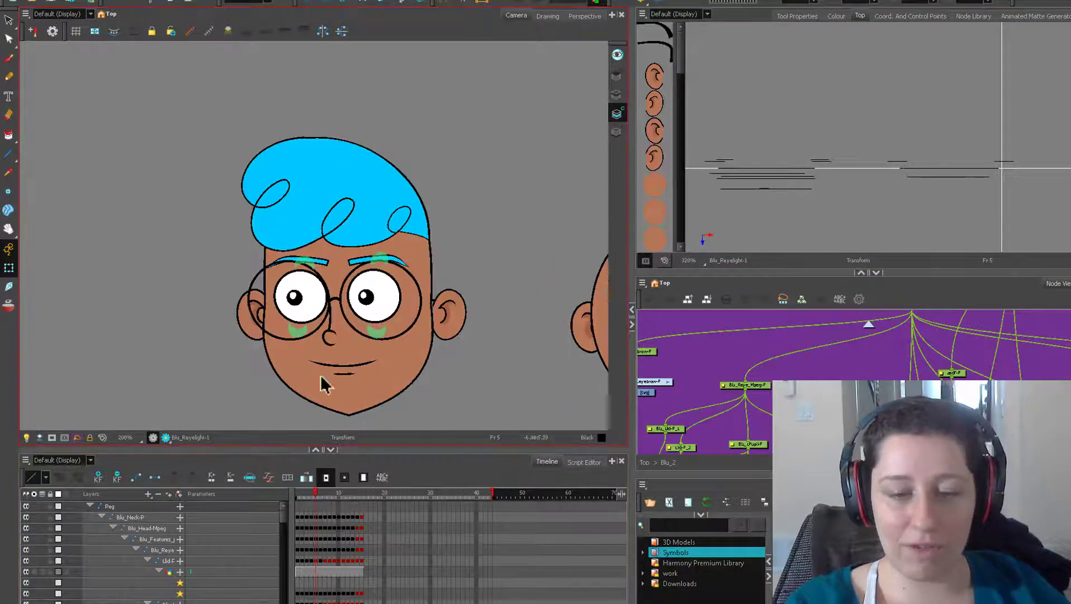
{"action": "left_click", "coordinate": [397, 327]}
{"action": "key", "text": "b"}
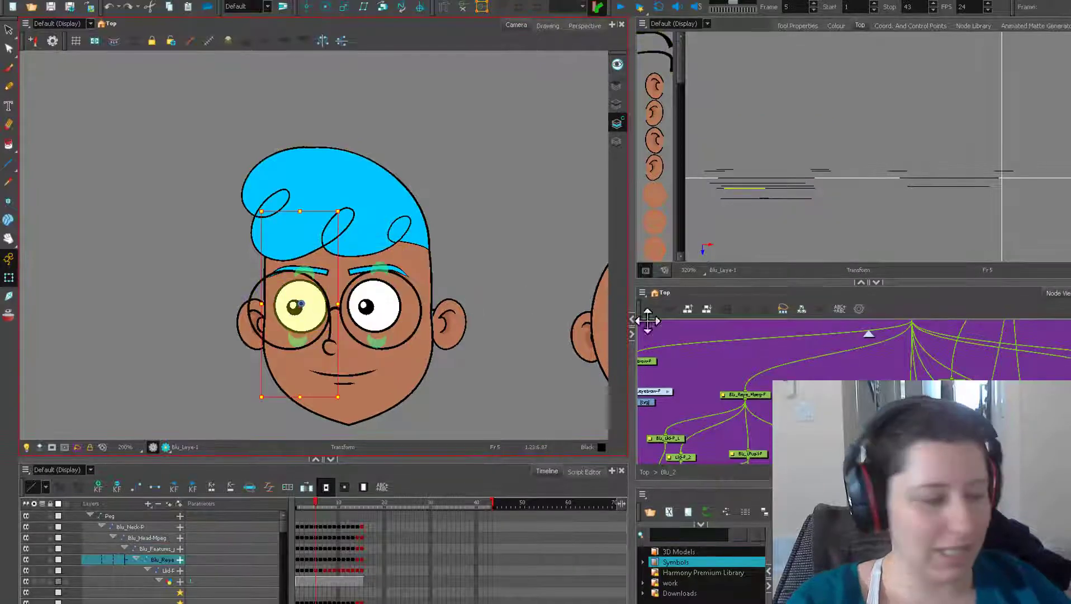
{"action": "key", "text": "o"}
{"action": "scroll", "coordinate": [853, 391], "scroll_direction": "down", "scroll_amount": 2}
{"action": "scroll", "coordinate": [892, 384], "scroll_direction": "up", "scroll_amount": 2}
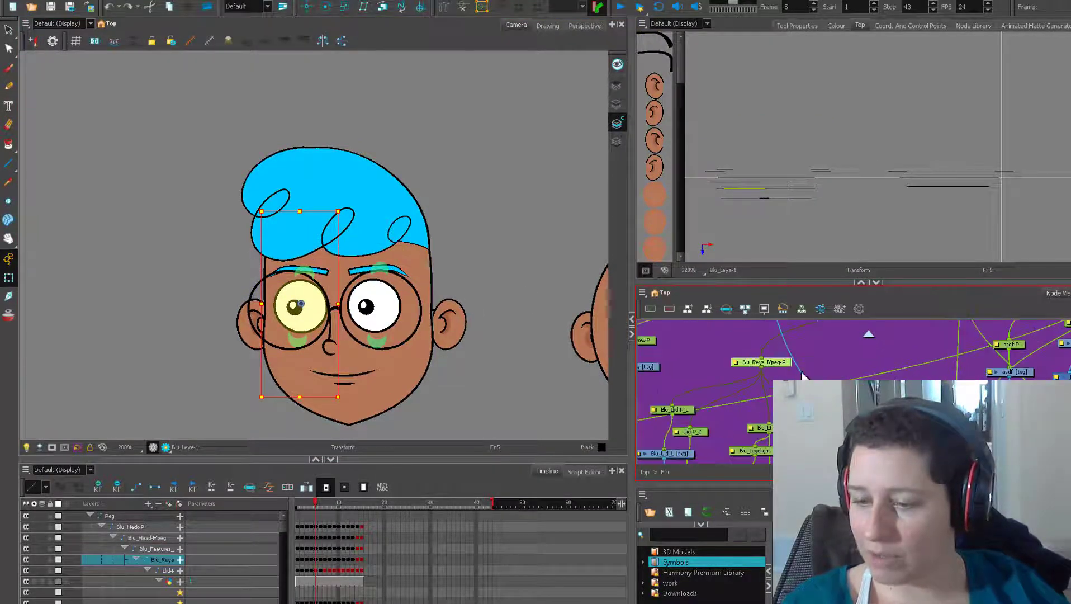
Add the Blu_Reye_Mpeg peg to the selection so both eyes of the blue-haired head are selected
{"action": "left_click", "coordinate": [801, 373]}
{"action": "left_click_drag", "start_coordinate": [779, 366], "coordinate": [774, 365]}
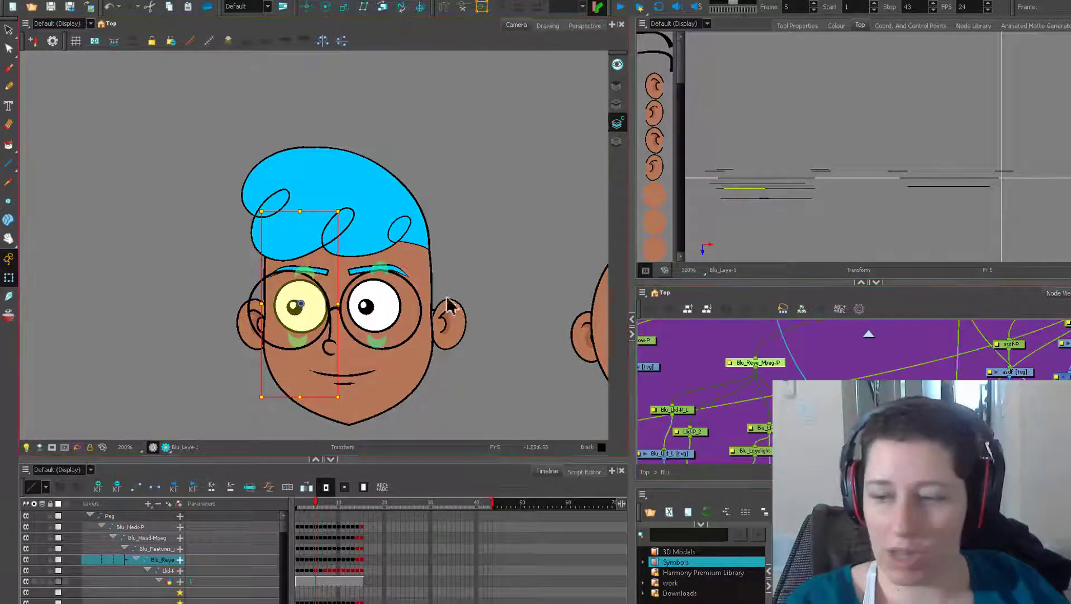
{"action": "left_click_drag", "start_coordinate": [999, 376], "coordinate": [536, 392]}
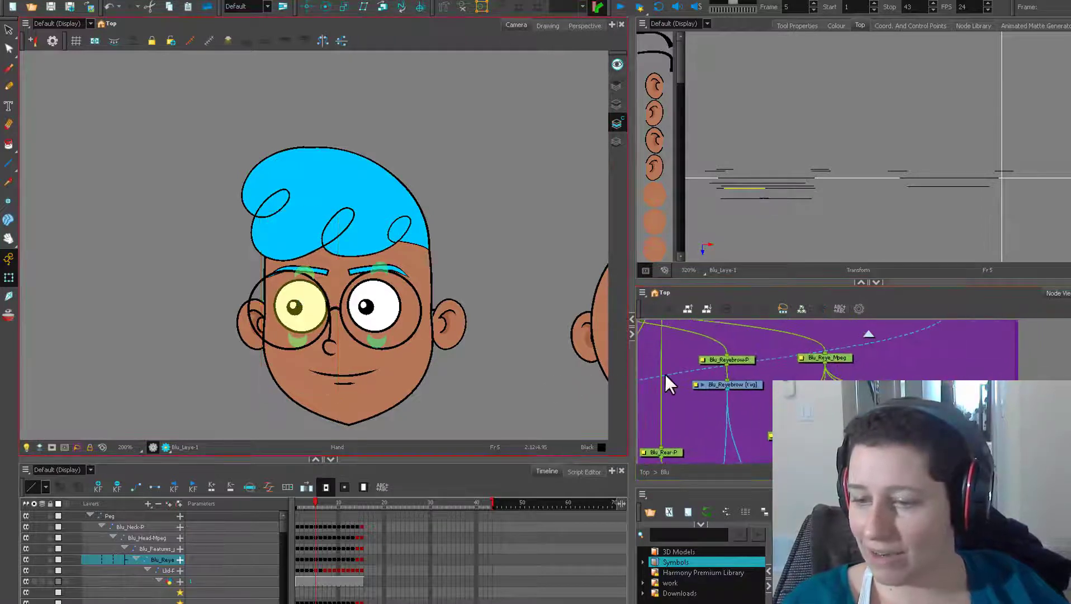
{"action": "left_click", "coordinate": [847, 367]}
{"action": "scroll", "coordinate": [765, 184], "scroll_direction": "up", "scroll_amount": 3}
Move both eyes slightly forward in depth in the Top view using the Maintain Size tool
{"action": "left_click", "coordinate": [382, 7]}
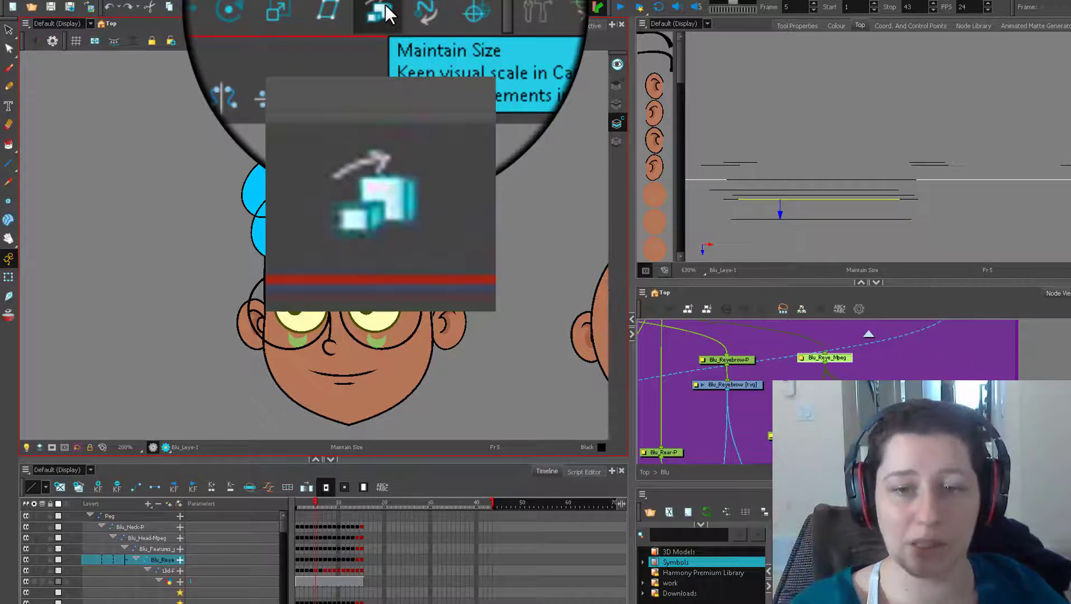
{"action": "mouse_move", "coordinate": [779, 214]}
{"action": "left_mouse_down"}
{"action": "mouse_move", "coordinate": [779, 242]}
{"action": "mouse_move", "coordinate": [777, 217]}
{"action": "mouse_move", "coordinate": [780, 228]}
{"action": "left_mouse_up"}
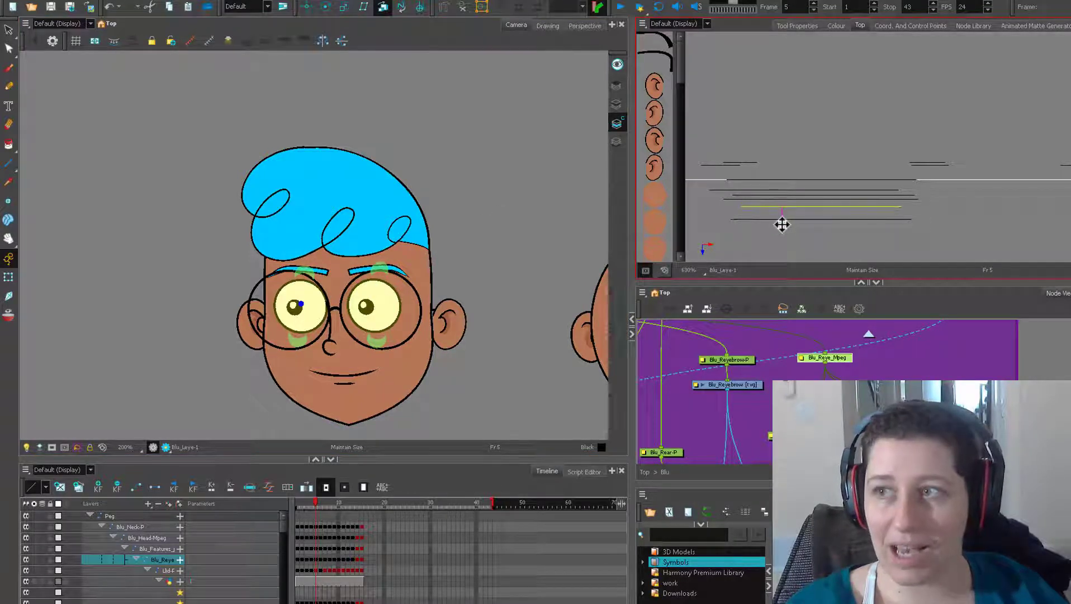
{"action": "left_click", "coordinate": [307, 7]}
{"action": "left_click_drag", "start_coordinate": [783, 223], "coordinate": [813, 210]}
Examine the depth spacing of the blue-haired head's eyes, glasses and ears from several angles in the Perspective view
{"action": "scroll", "coordinate": [454, 225], "scroll_direction": "up", "scroll_amount": 1}
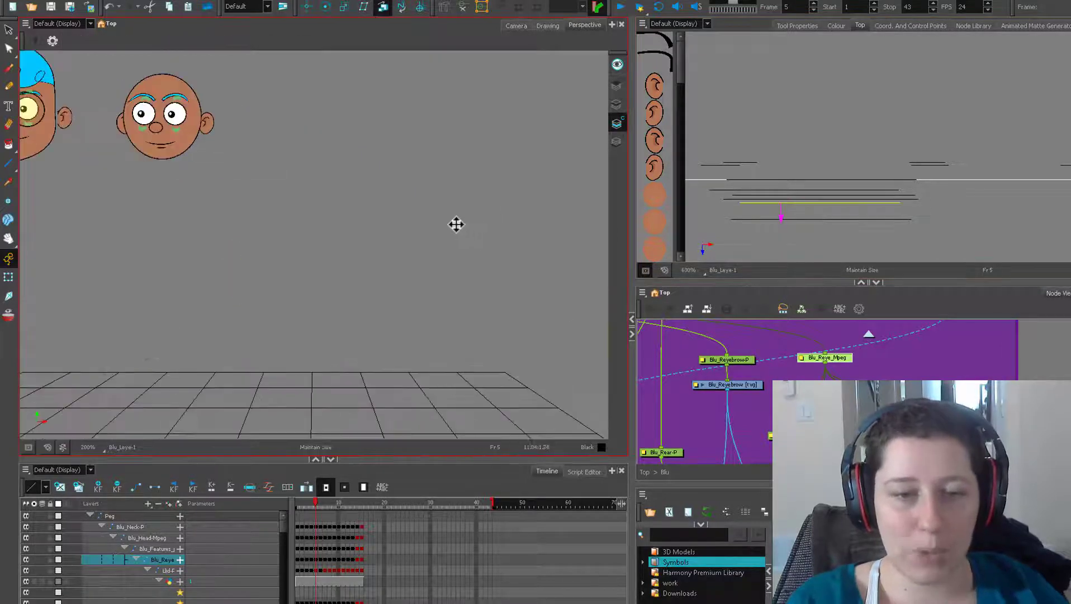
{"action": "left_click_drag", "start_coordinate": [383, 215], "coordinate": [638, 389]}
{"action": "scroll", "coordinate": [594, 344], "scroll_direction": "up", "scroll_amount": 1}
{"action": "left_click_drag", "start_coordinate": [579, 308], "coordinate": [472, 388]}
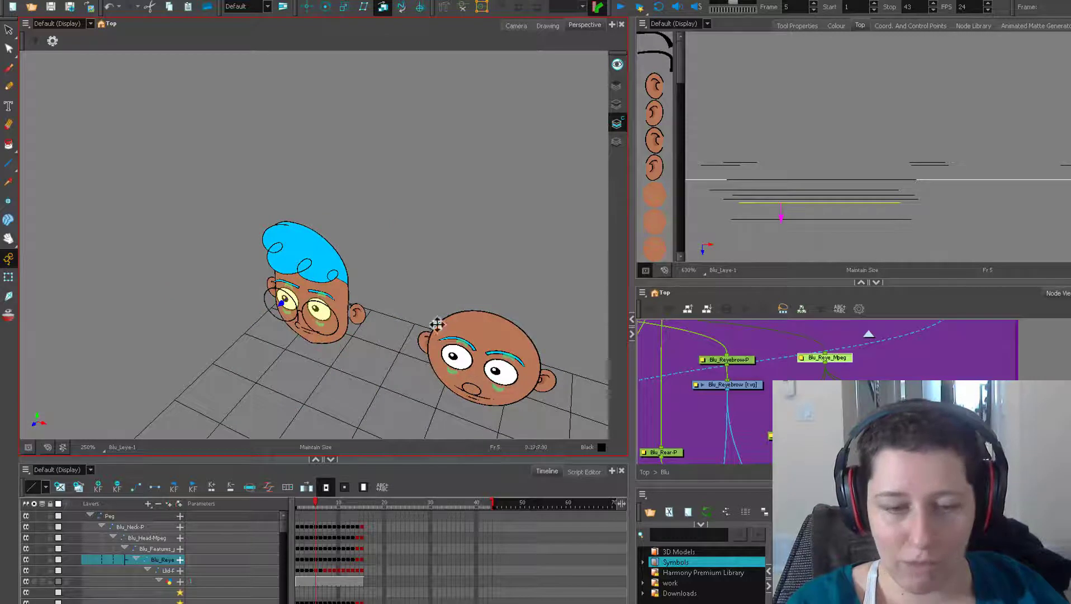
{"action": "left_click_drag", "start_coordinate": [452, 294], "coordinate": [401, 270]}
{"action": "scroll", "coordinate": [386, 288], "scroll_direction": "up", "scroll_amount": 3}
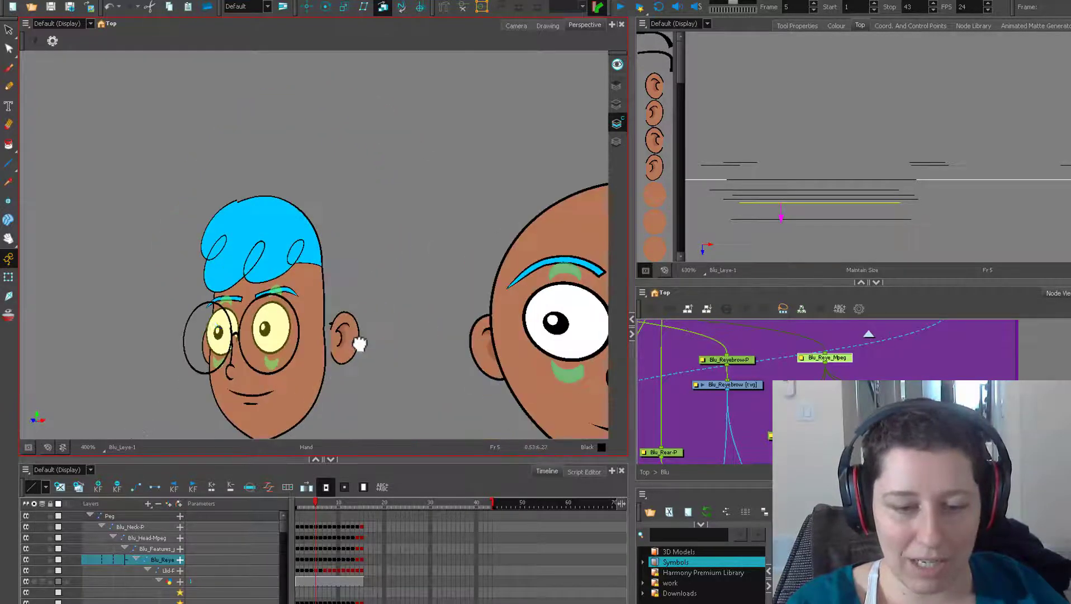
{"action": "left_click_drag", "start_coordinate": [359, 344], "coordinate": [491, 352]}
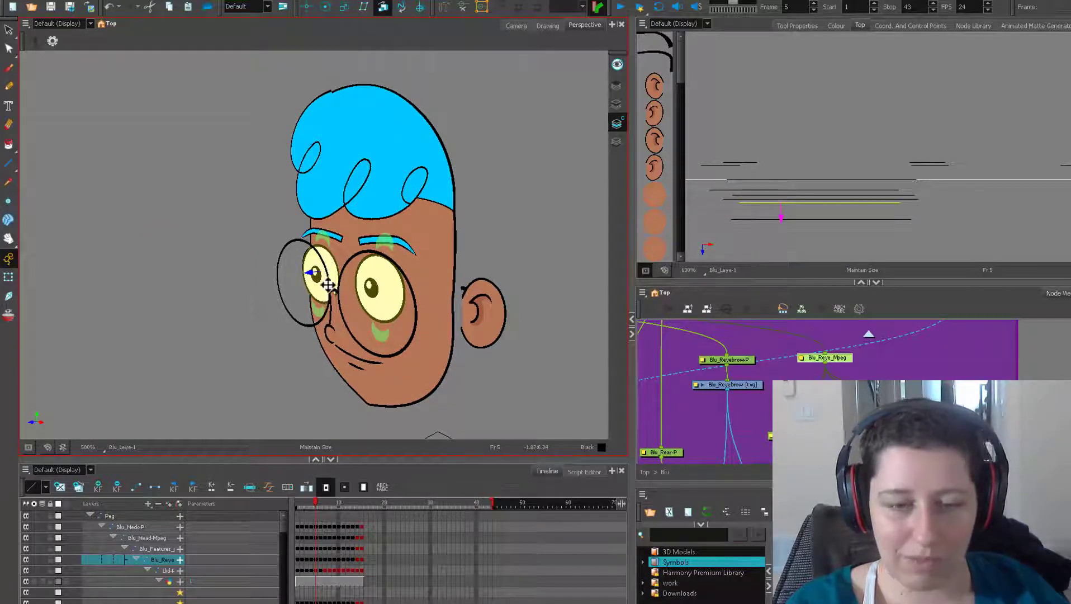
{"action": "left_click_drag", "start_coordinate": [400, 352], "coordinate": [398, 216]}
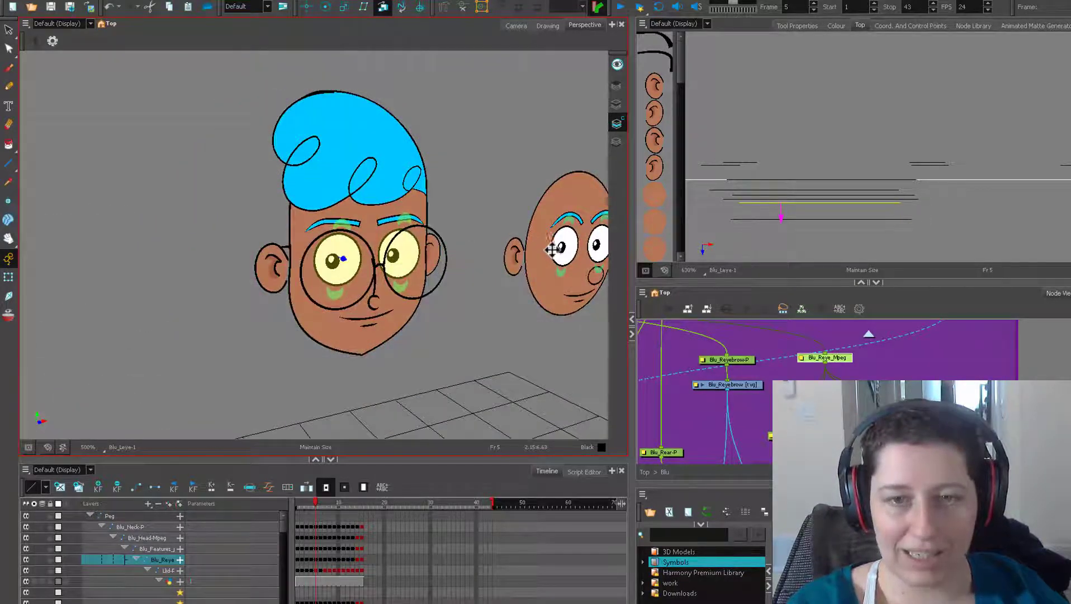
{"action": "left_click_drag", "start_coordinate": [551, 250], "coordinate": [472, 229]}
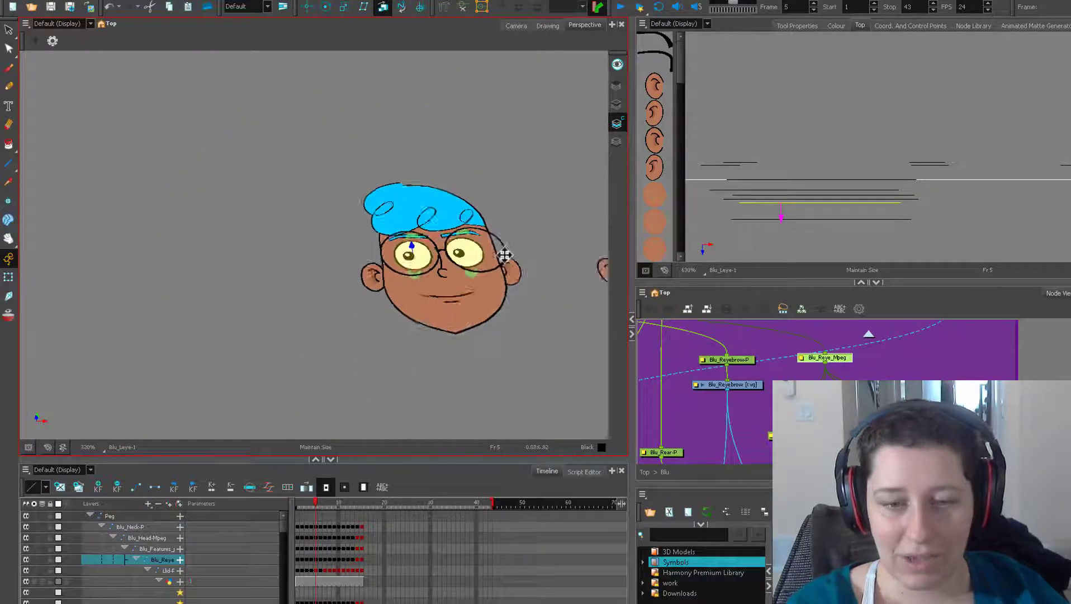
{"action": "mouse_move", "coordinate": [468, 332]}
{"action": "left_mouse_down"}
{"action": "mouse_move", "coordinate": [470, 366]}
{"action": "mouse_move", "coordinate": [467, 334]}
{"action": "left_mouse_up"}
Compare both heads at an angle and inspect the outline where the blue hair meets the skull
{"action": "scroll", "coordinate": [531, 313], "scroll_direction": "down", "scroll_amount": 2}
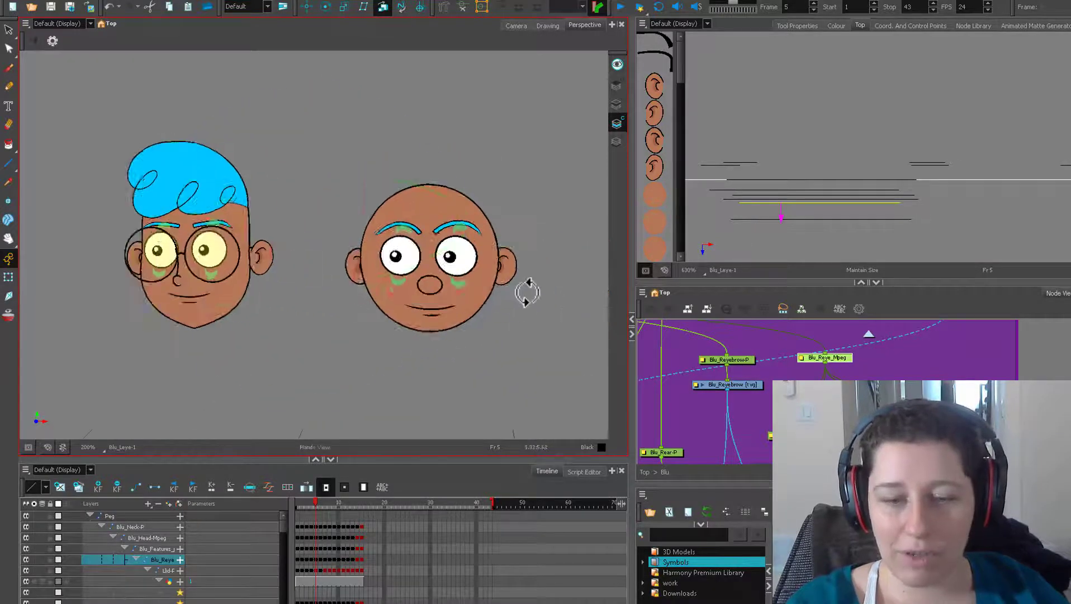
{"action": "left_click_drag", "start_coordinate": [527, 291], "coordinate": [444, 258]}
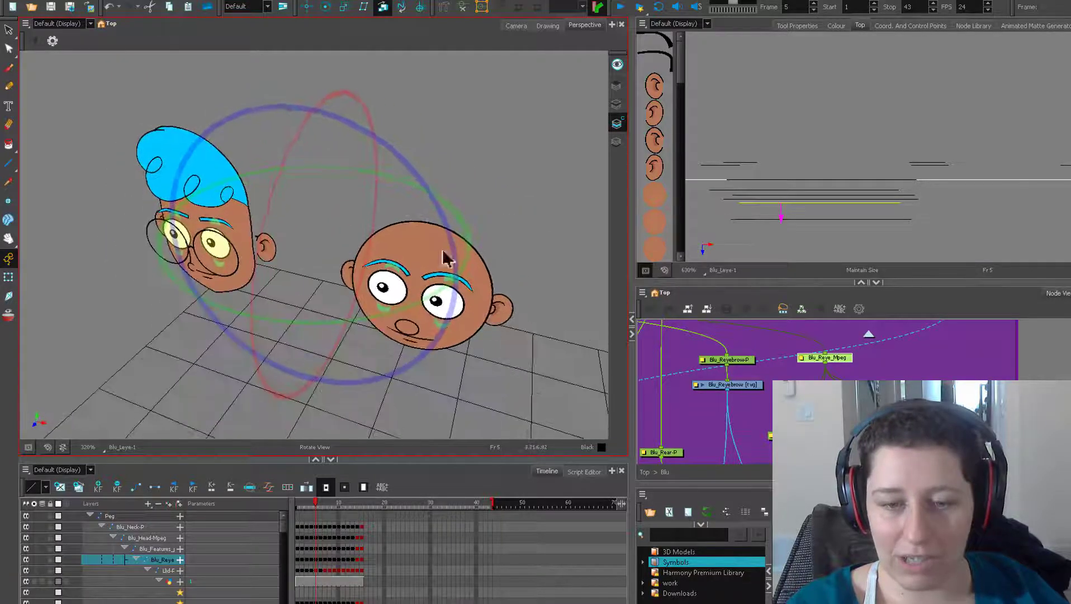
{"action": "left_click_drag", "start_coordinate": [468, 347], "coordinate": [498, 286]}
{"action": "scroll", "coordinate": [317, 229], "scroll_direction": "up", "scroll_amount": 5}
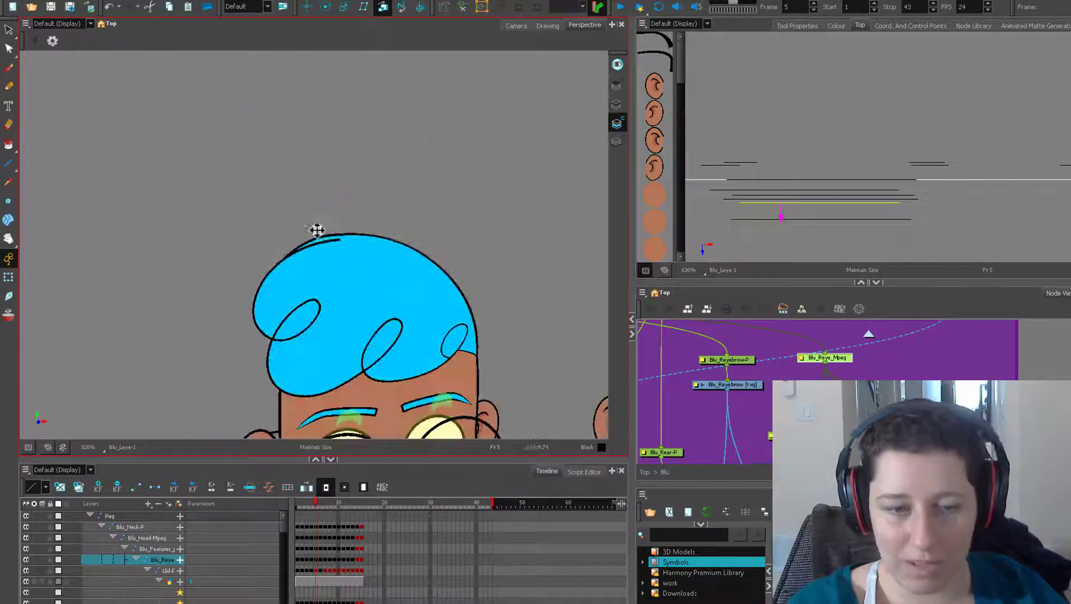
{"action": "left_click_drag", "start_coordinate": [358, 255], "coordinate": [342, 270]}
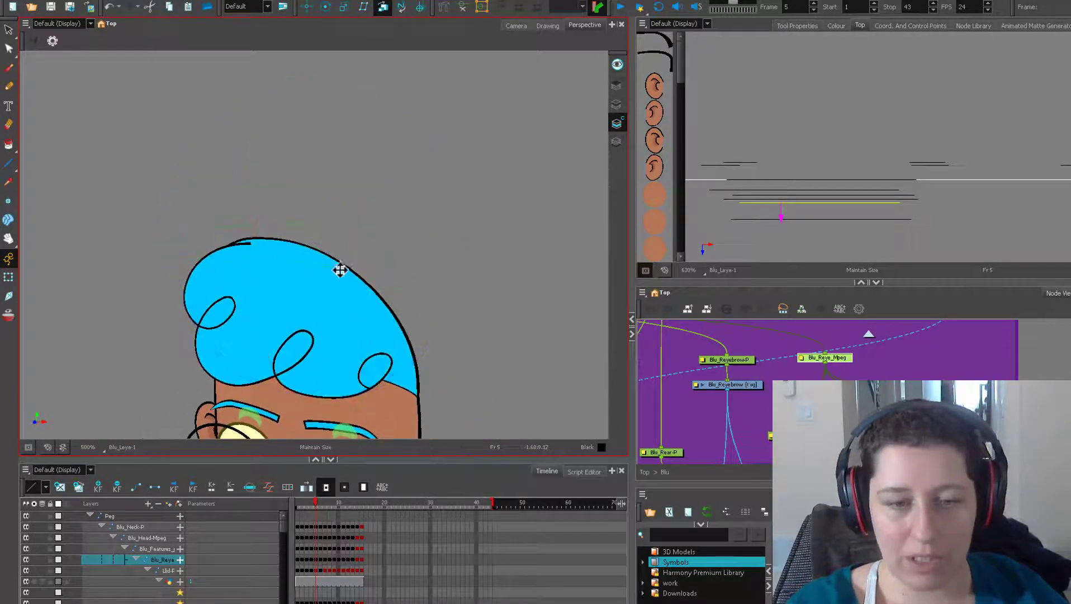
{"action": "scroll", "coordinate": [513, 324], "scroll_direction": "down", "scroll_amount": 2}
{"action": "left_click_drag", "start_coordinate": [513, 324], "coordinate": [507, 261]}
Paint black curly hair around the top and sides of the bald head in the Camera view with overlapping brush dabs
{"action": "left_click", "coordinate": [516, 25]}
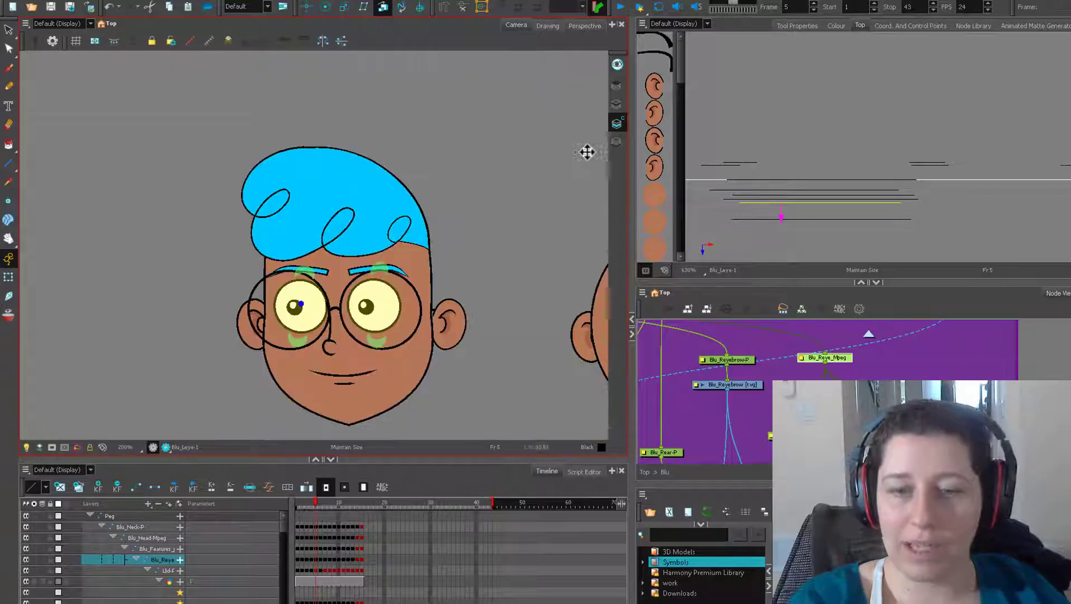
{"action": "scroll", "coordinate": [550, 242], "scroll_direction": "down", "scroll_amount": 2}
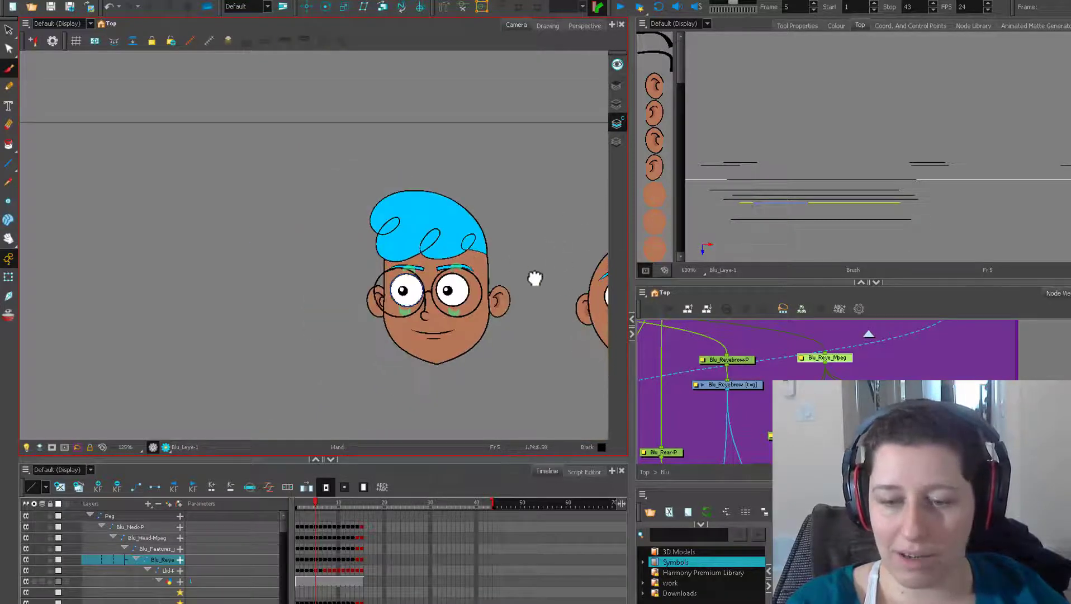
{"action": "left_click_drag", "start_coordinate": [534, 277], "coordinate": [291, 280]}
{"action": "scroll", "coordinate": [363, 310], "scroll_direction": "up", "scroll_amount": 2}
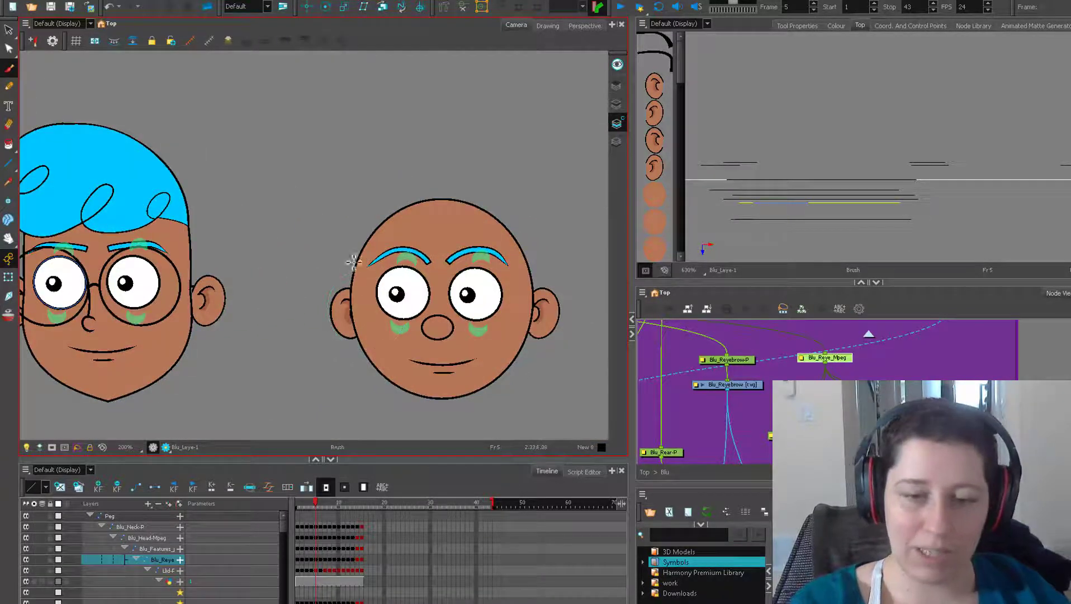
{"action": "left_click", "coordinate": [353, 262]}
{"action": "left_click", "coordinate": [374, 216]}
{"action": "left_click", "coordinate": [422, 197]}
{"action": "left_click", "coordinate": [420, 160]}
{"action": "left_click", "coordinate": [382, 172]}
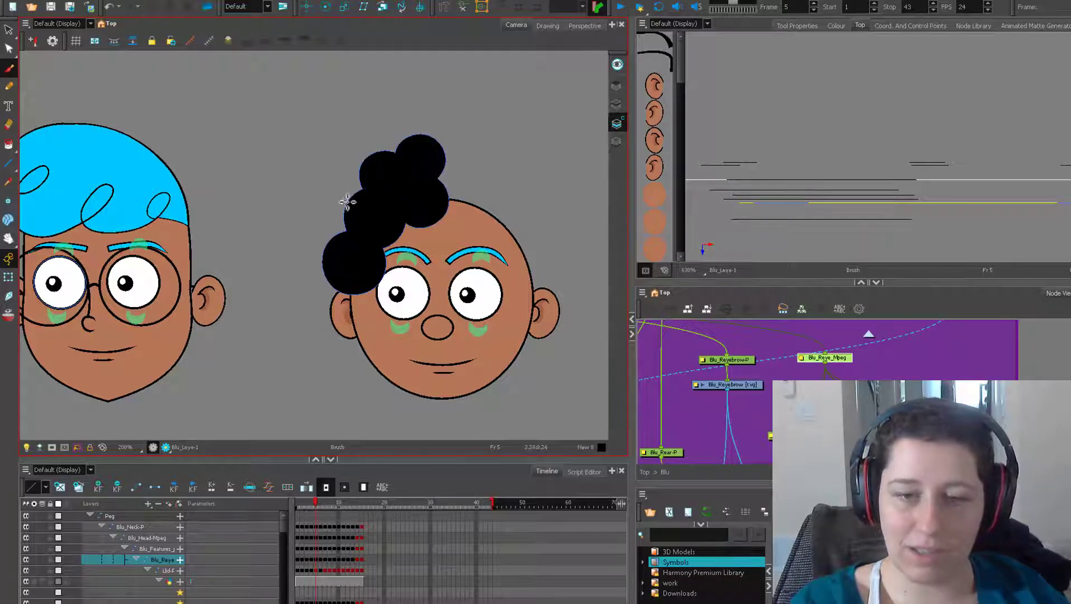
{"action": "left_click", "coordinate": [330, 216]}
{"action": "left_click", "coordinate": [463, 168]}
{"action": "left_click", "coordinate": [460, 199]}
{"action": "left_click", "coordinate": [358, 175]}
{"action": "left_click", "coordinate": [392, 128]}
{"action": "left_click", "coordinate": [466, 137]}
{"action": "left_click", "coordinate": [508, 187]}
{"action": "left_click", "coordinate": [530, 251]}
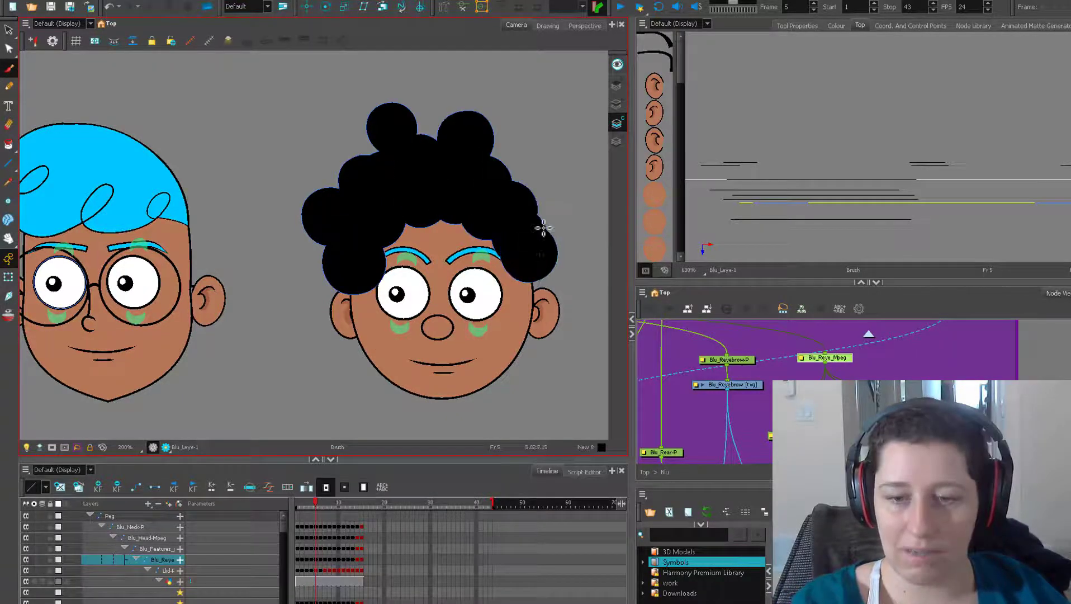
{"action": "left_click", "coordinate": [553, 227]}
{"action": "left_click", "coordinate": [537, 184]}
{"action": "left_click", "coordinate": [515, 155]}
{"action": "left_click", "coordinate": [502, 133]}
{"action": "left_click", "coordinate": [431, 137]}
{"action": "left_click", "coordinate": [352, 169]}
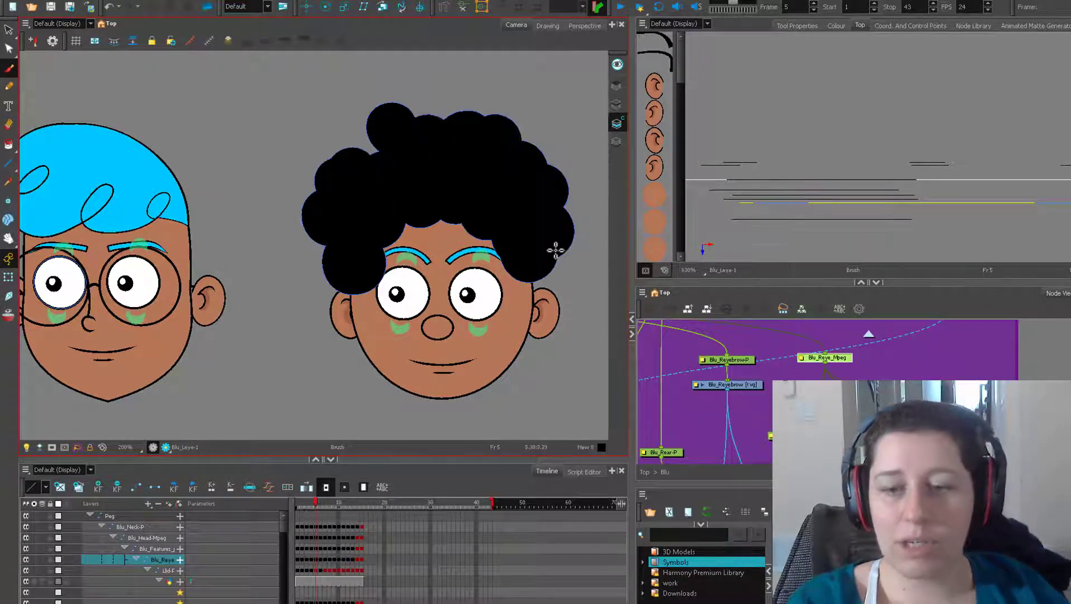
{"action": "left_click", "coordinate": [538, 275]}
{"action": "left_click", "coordinate": [347, 291]}
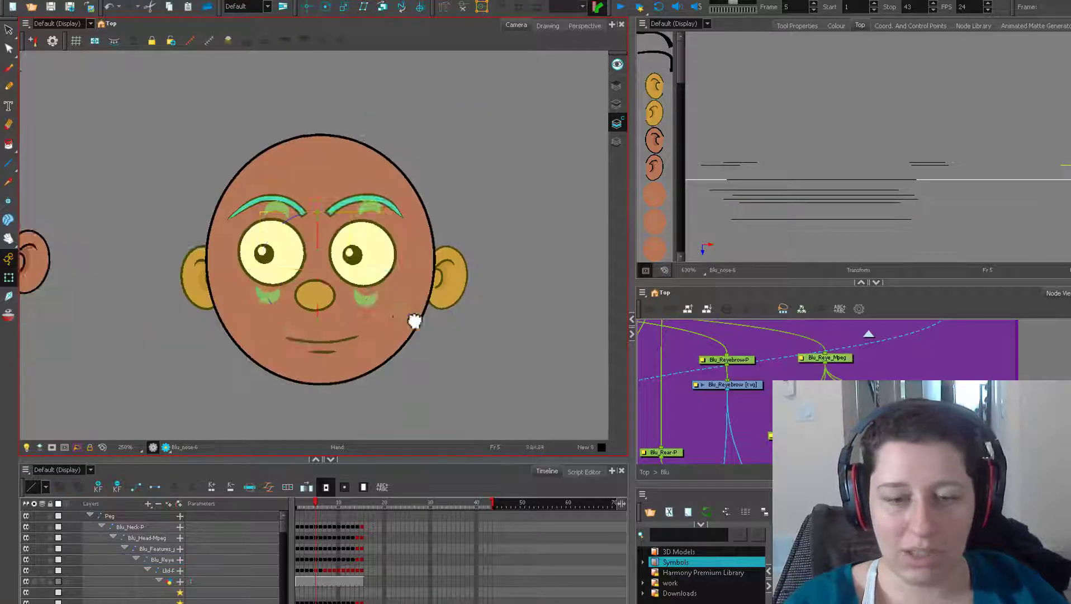
Examine the depth of the bald head's facial-features pivot relative to the face from the side in the Perspective view
{"action": "left_click", "coordinate": [417, 311]}
{"action": "mouse_move", "coordinate": [417, 311]}
{"action": "left_mouse_down"}
{"action": "mouse_move", "coordinate": [411, 270]}
{"action": "mouse_move", "coordinate": [422, 263]}
{"action": "mouse_move", "coordinate": [423, 302]}
{"action": "left_mouse_up"}
{"action": "scroll", "coordinate": [472, 225], "scroll_direction": "down", "scroll_amount": 1}
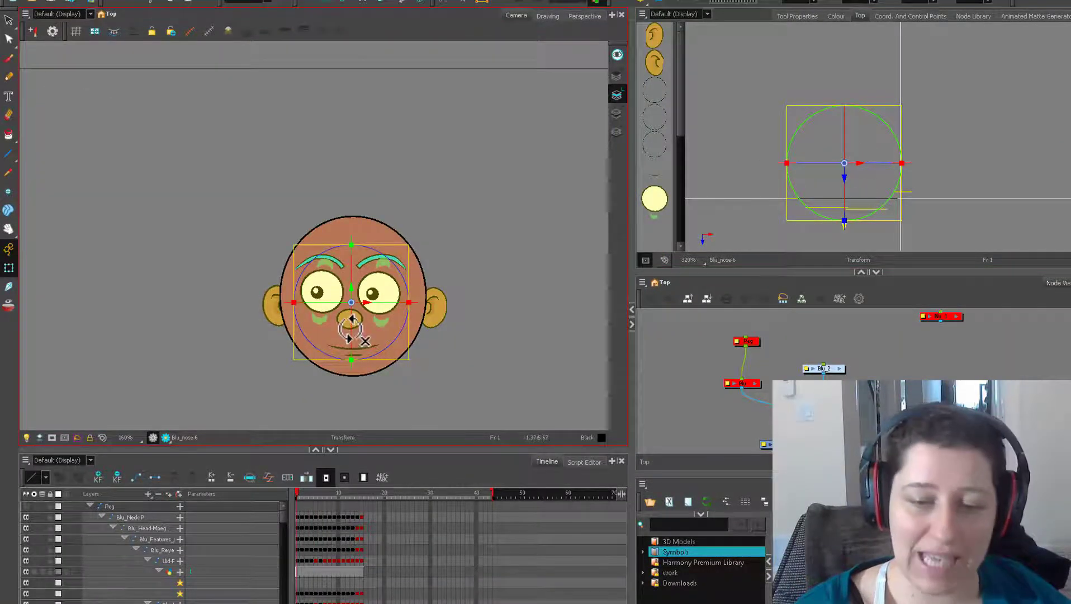
{"action": "mouse_move", "coordinate": [352, 316]}
{"action": "left_mouse_down"}
{"action": "mouse_move", "coordinate": [352, 262]}
{"action": "mouse_move", "coordinate": [352, 302]}
{"action": "left_mouse_up"}
{"action": "left_click", "coordinate": [585, 15]}
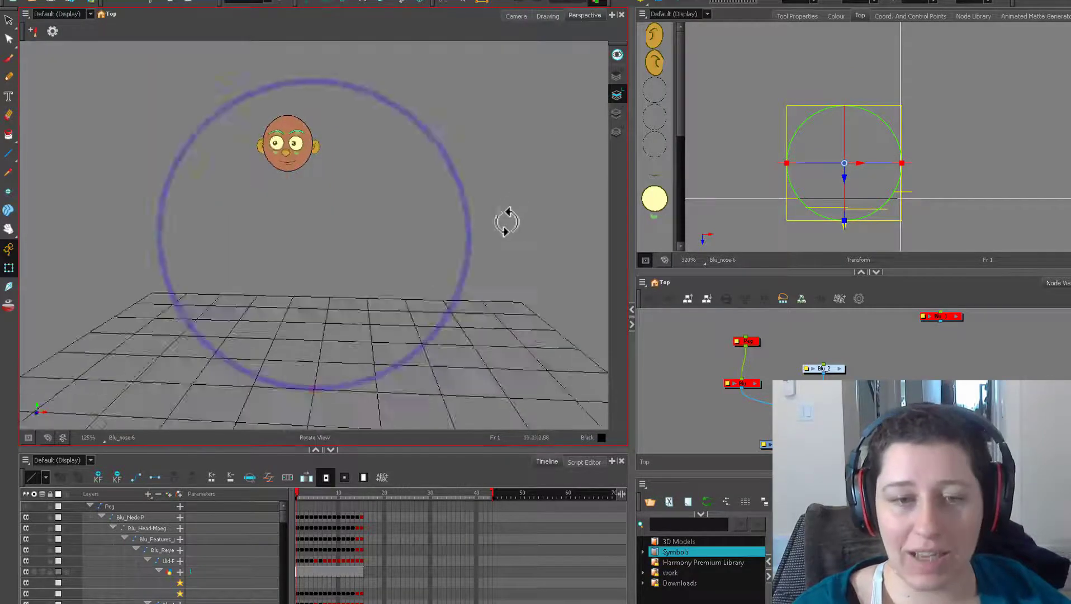
{"action": "left_click_drag", "start_coordinate": [507, 222], "coordinate": [337, 189]}
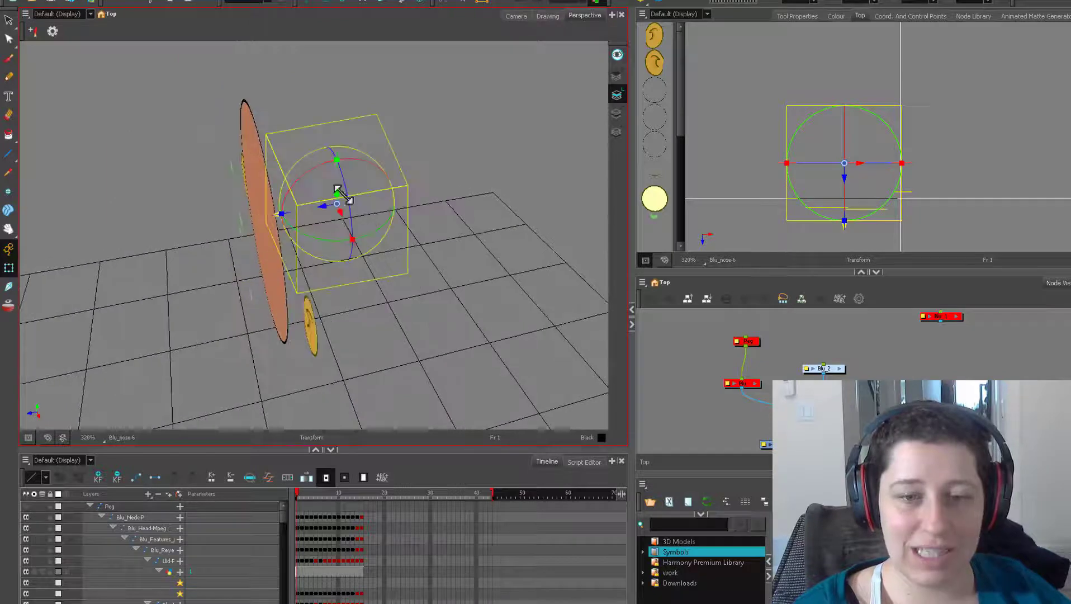
{"action": "left_click_drag", "start_coordinate": [343, 287], "coordinate": [422, 333]}
{"action": "left_click", "coordinate": [520, 17]}
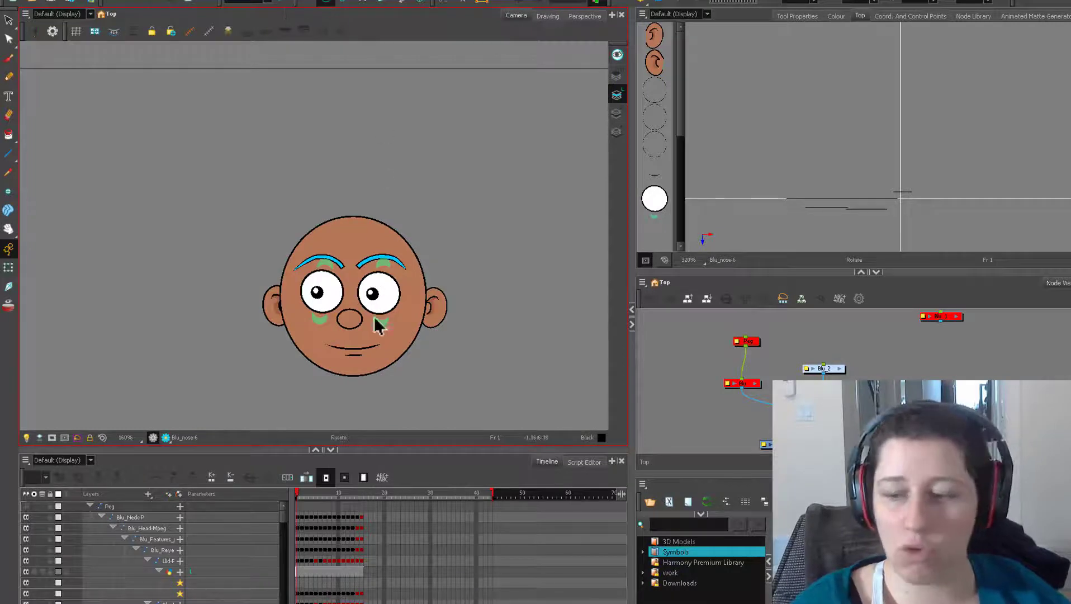
Select Blu_Features_peg inside the Blu_2 group and reposition its pivot at the centre of the bald face in the Camera view
{"action": "double_click", "coordinate": [824, 368]}
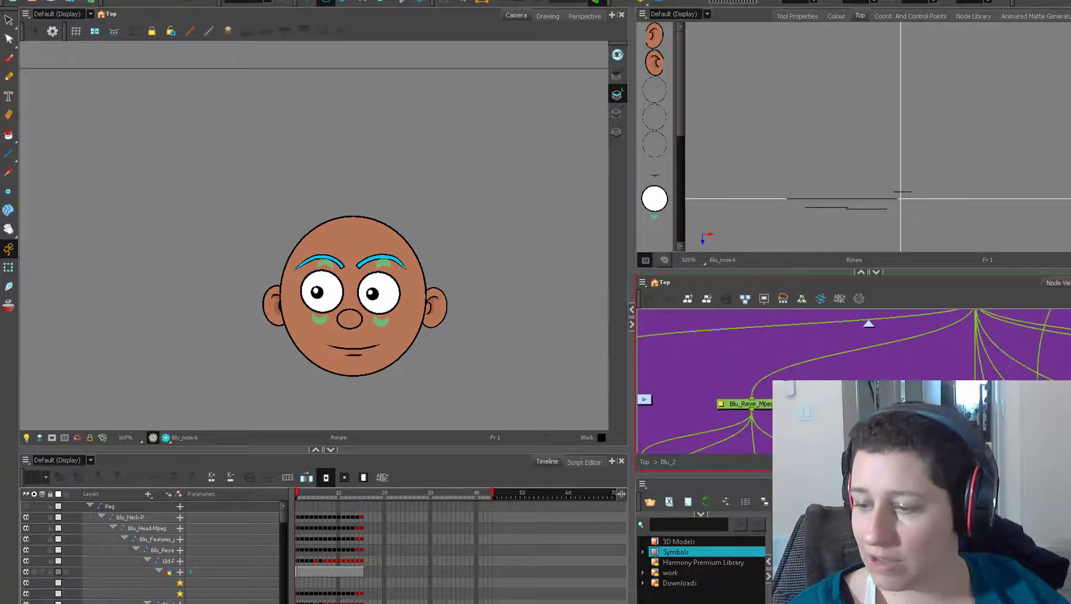
{"action": "left_click_drag", "start_coordinate": [987, 341], "coordinate": [889, 372]}
{"action": "left_click", "coordinate": [894, 358]}
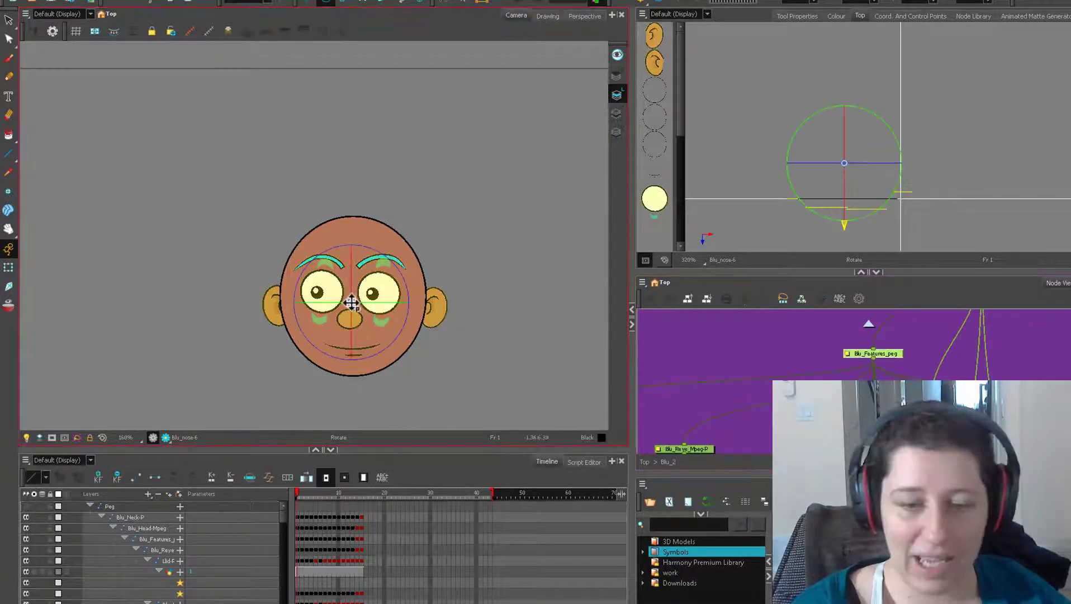
{"action": "left_click_drag", "start_coordinate": [349, 244], "coordinate": [351, 313]}
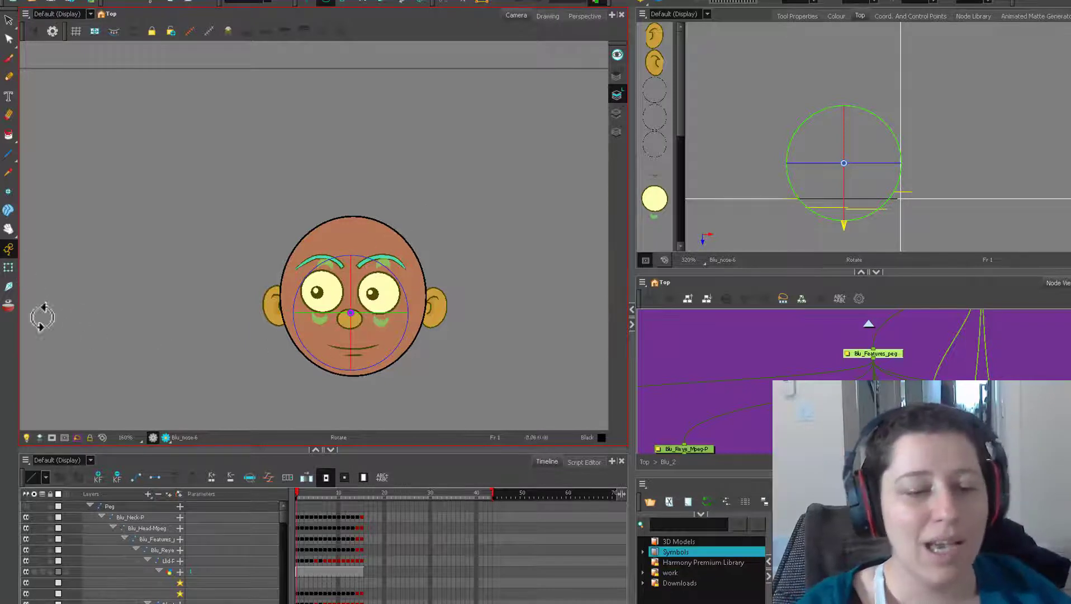
{"action": "left_click_drag", "start_coordinate": [350, 308], "coordinate": [350, 303]}
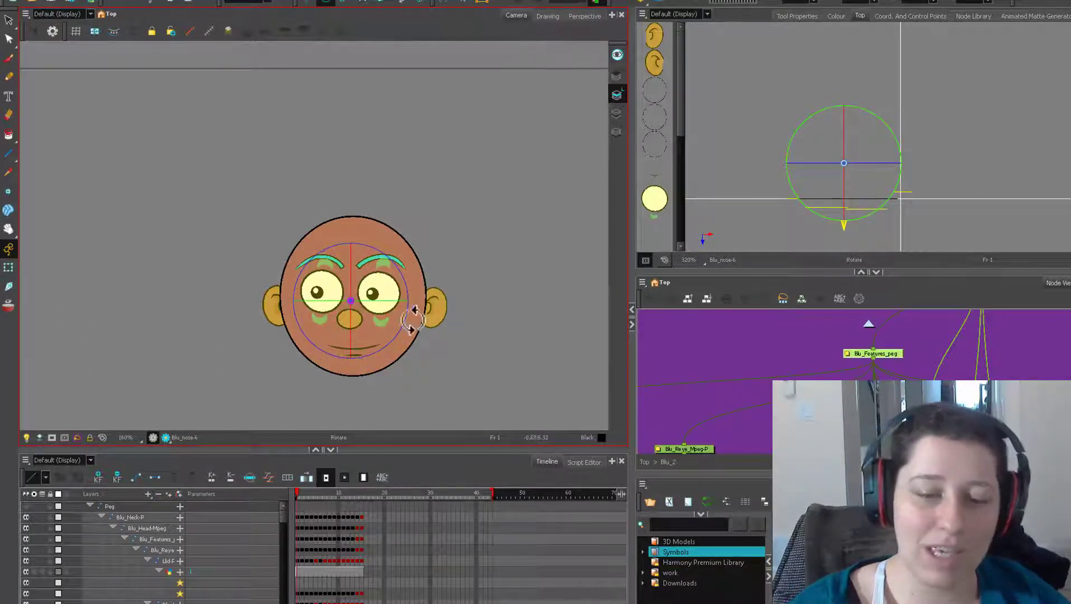
Fine-tune the depth of the Blu_Features_peg pivot behind the face in the Top view with the Rotate tool
{"action": "key", "text": "shift+t"}
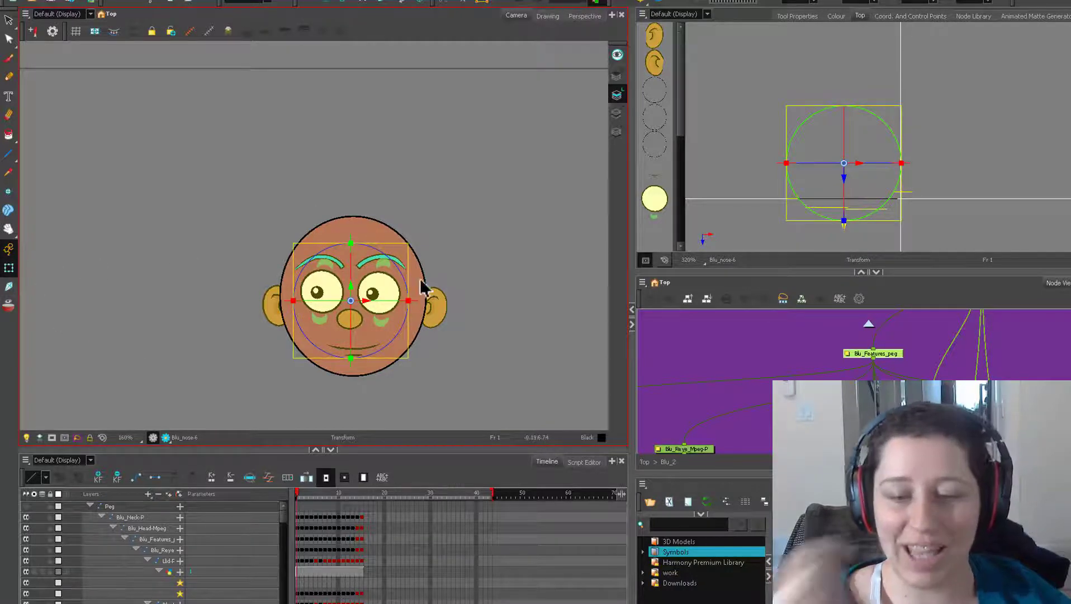
{"action": "left_click", "coordinate": [326, 4]}
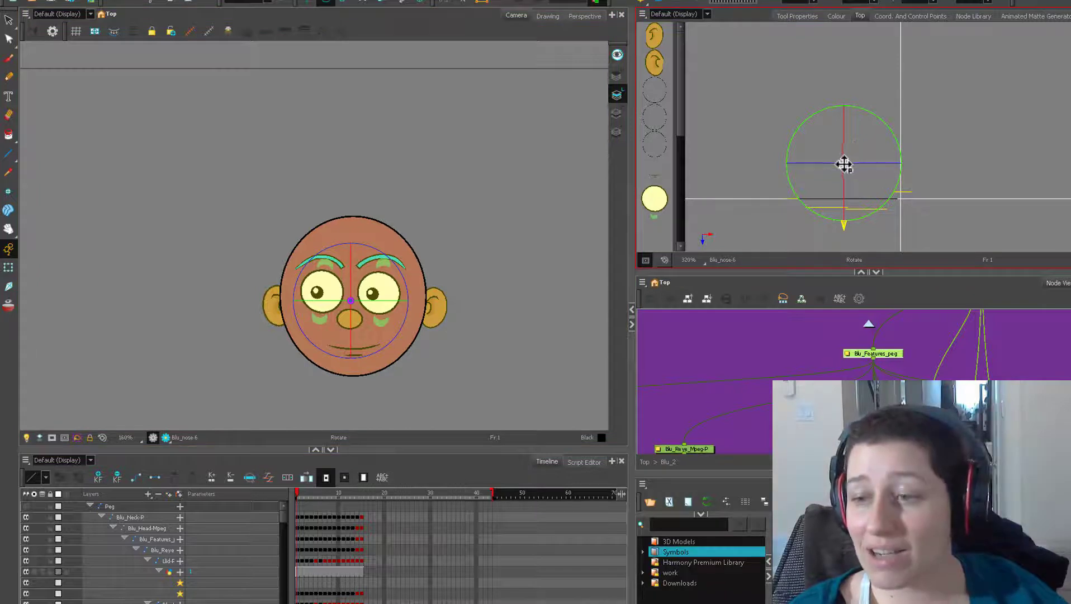
{"action": "mouse_move", "coordinate": [844, 165]}
{"action": "left_mouse_down"}
{"action": "mouse_move", "coordinate": [846, 127]}
{"action": "mouse_move", "coordinate": [842, 202]}
{"action": "mouse_move", "coordinate": [845, 83]}
{"action": "mouse_move", "coordinate": [833, 217]}
{"action": "mouse_move", "coordinate": [839, 116]}
{"action": "mouse_move", "coordinate": [839, 179]}
{"action": "mouse_move", "coordinate": [840, 152]}
{"action": "mouse_move", "coordinate": [845, 168]}
{"action": "left_mouse_up"}
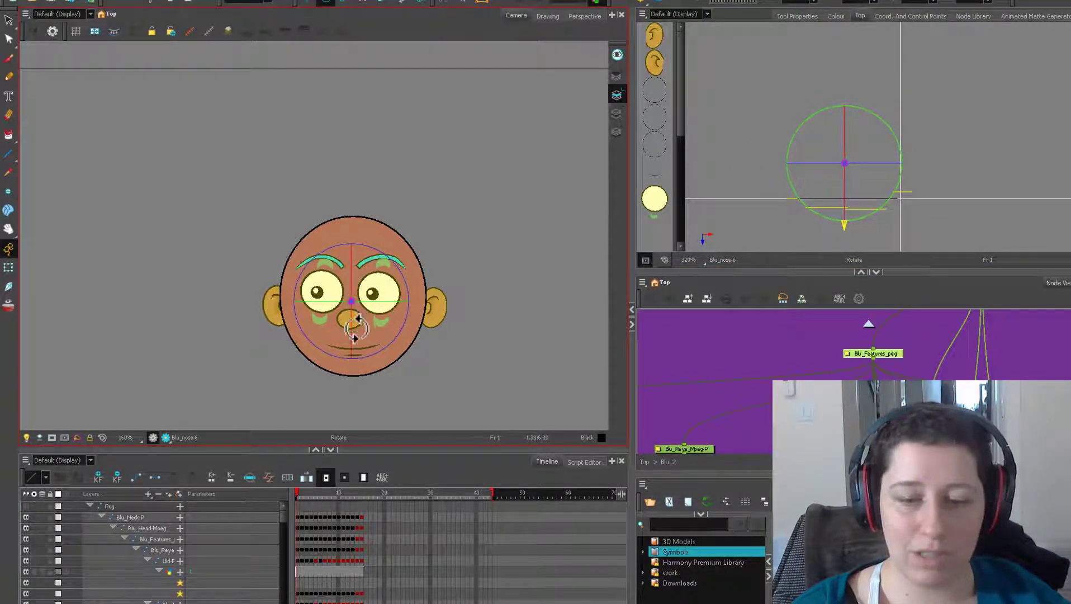
Try tilting the facial features with the pivot shifted off-centre and moved to the face's depth, and undo these changes
{"action": "left_click", "coordinate": [9, 267]}
{"action": "left_click_drag", "start_coordinate": [352, 318], "coordinate": [359, 362]}
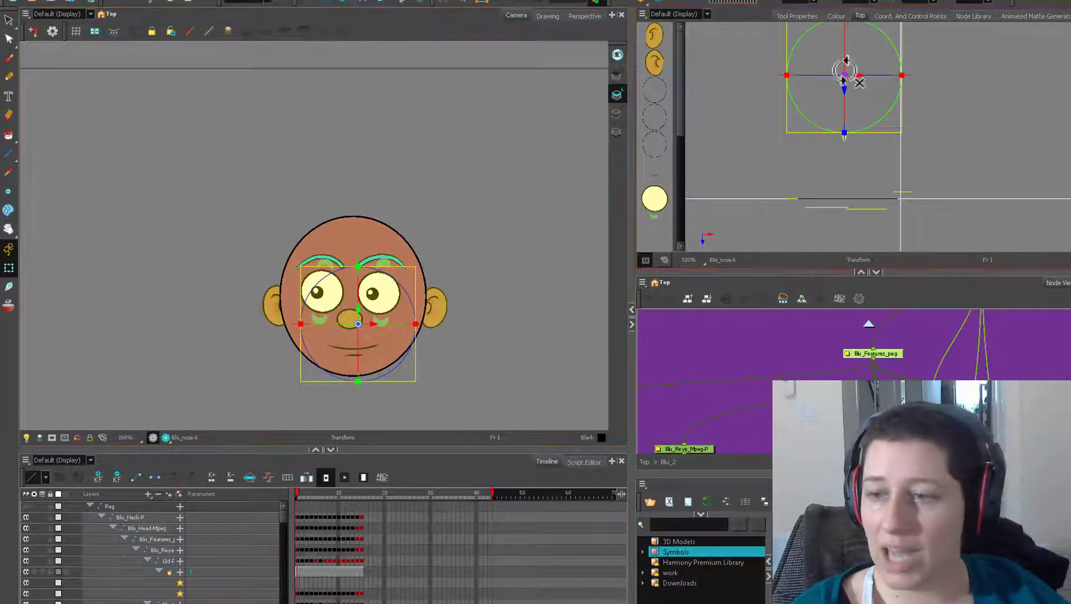
{"action": "left_click_drag", "start_coordinate": [844, 75], "coordinate": [840, 197]}
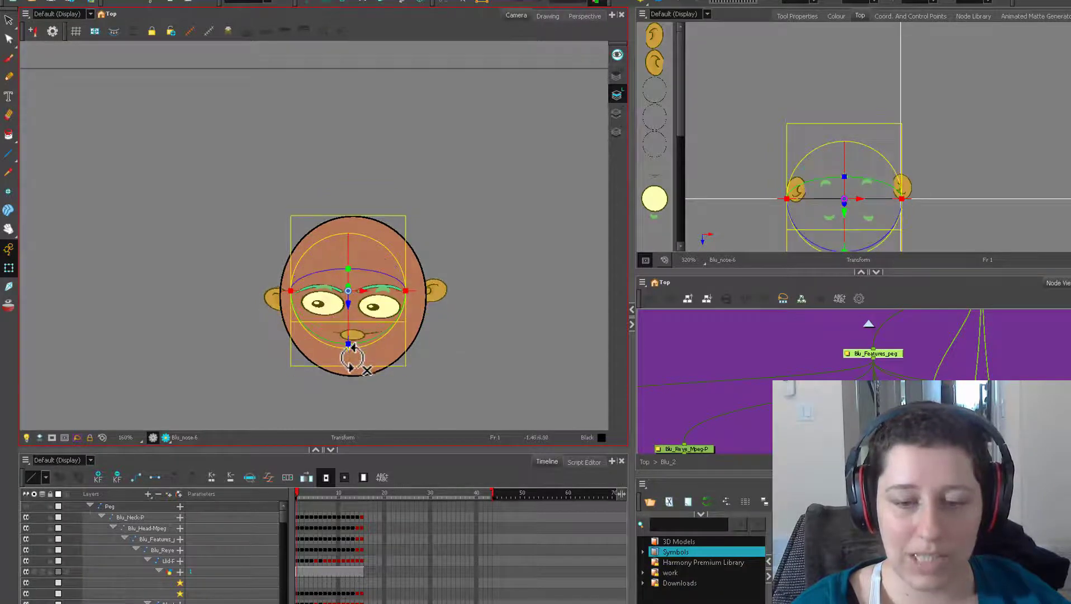
{"action": "left_click_drag", "start_coordinate": [349, 332], "coordinate": [348, 290]}
{"action": "key", "text": "ctrl+z"}
{"action": "key", "text": "ctrl+z"}
{"action": "key", "text": "ctrl+z"}
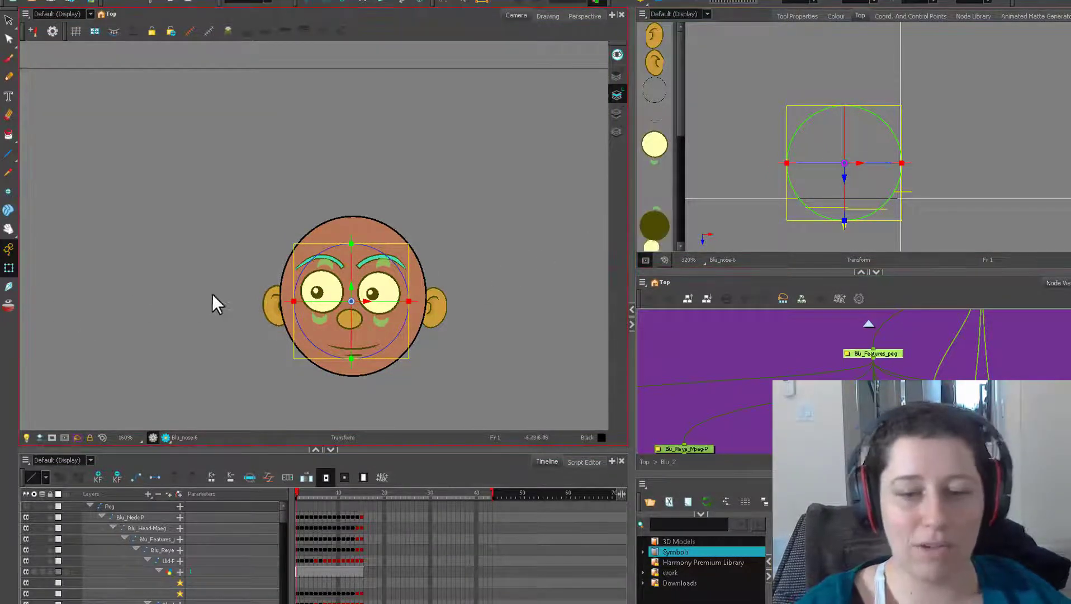
Test tilting the bald head's facial features upward and turning them sideways around the pivot, reverting each rotation
{"action": "mouse_move", "coordinate": [347, 328]}
{"action": "left_mouse_down"}
{"action": "mouse_move", "coordinate": [349, 292]}
{"action": "mouse_move", "coordinate": [349, 331]}
{"action": "mouse_move", "coordinate": [346, 313]}
{"action": "left_mouse_up"}
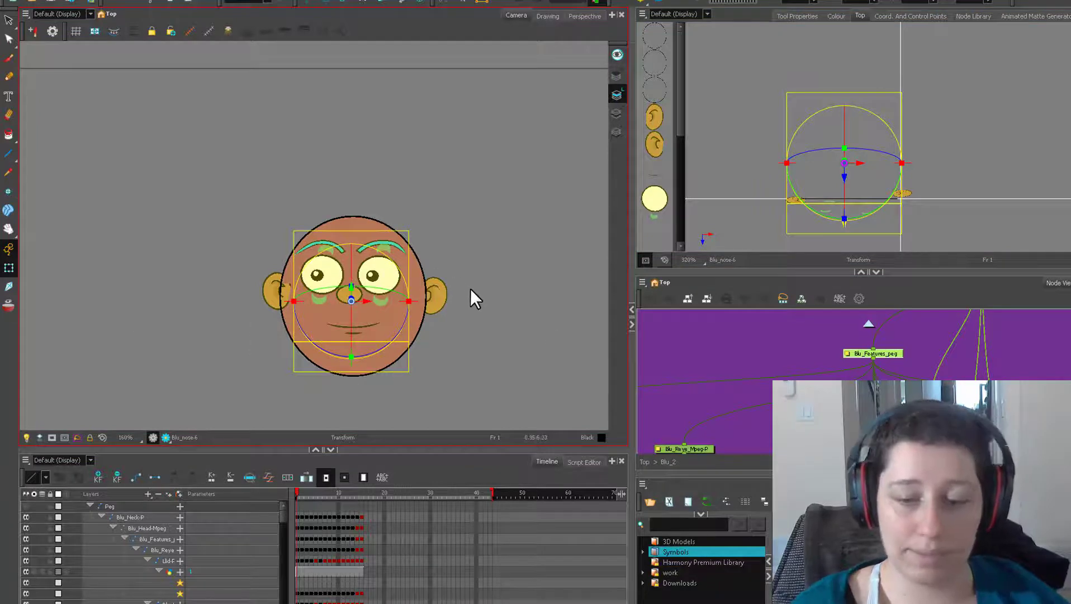
{"action": "key", "text": "ctrl+z"}
{"action": "left_click", "coordinate": [374, 315]}
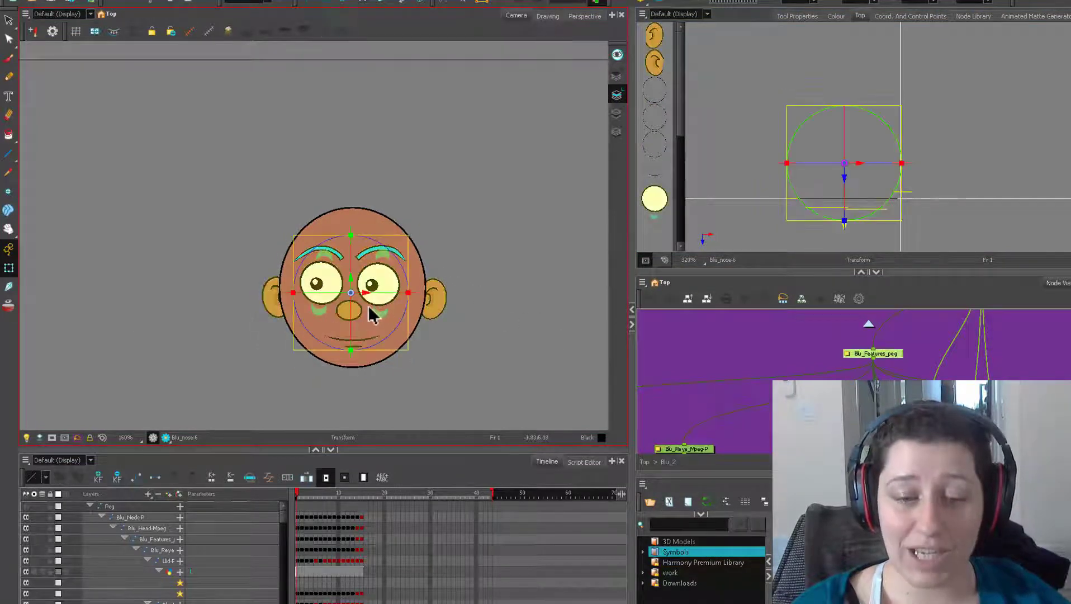
{"action": "mouse_move", "coordinate": [378, 295]}
{"action": "left_mouse_down"}
{"action": "mouse_move", "coordinate": [438, 292]}
{"action": "mouse_move", "coordinate": [348, 302]}
{"action": "mouse_move", "coordinate": [375, 304]}
{"action": "mouse_move", "coordinate": [395, 289]}
{"action": "left_mouse_up"}
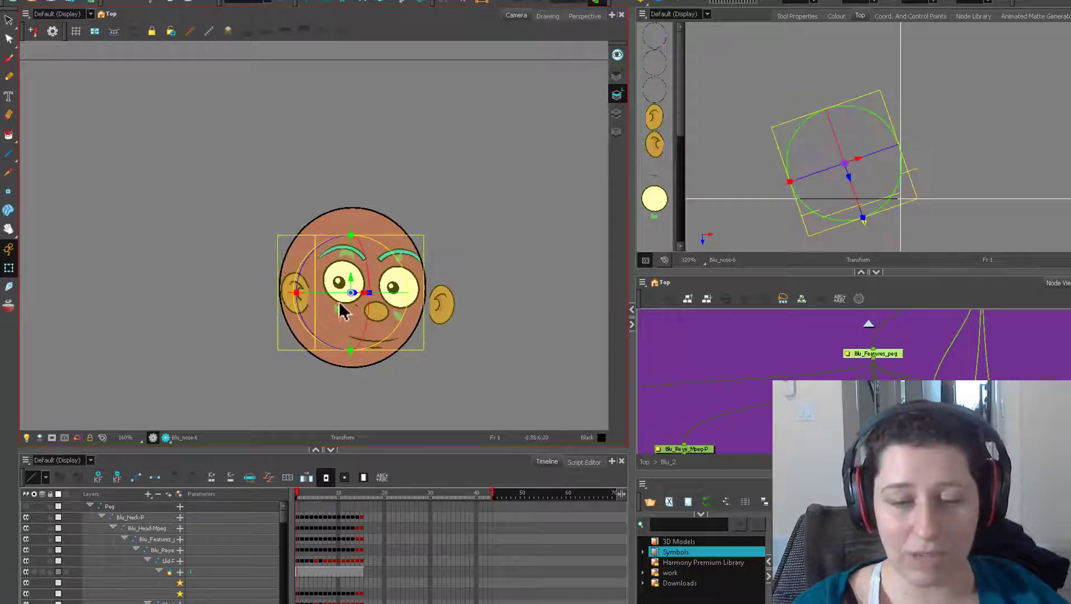
{"action": "key", "text": "ctrl+r"}
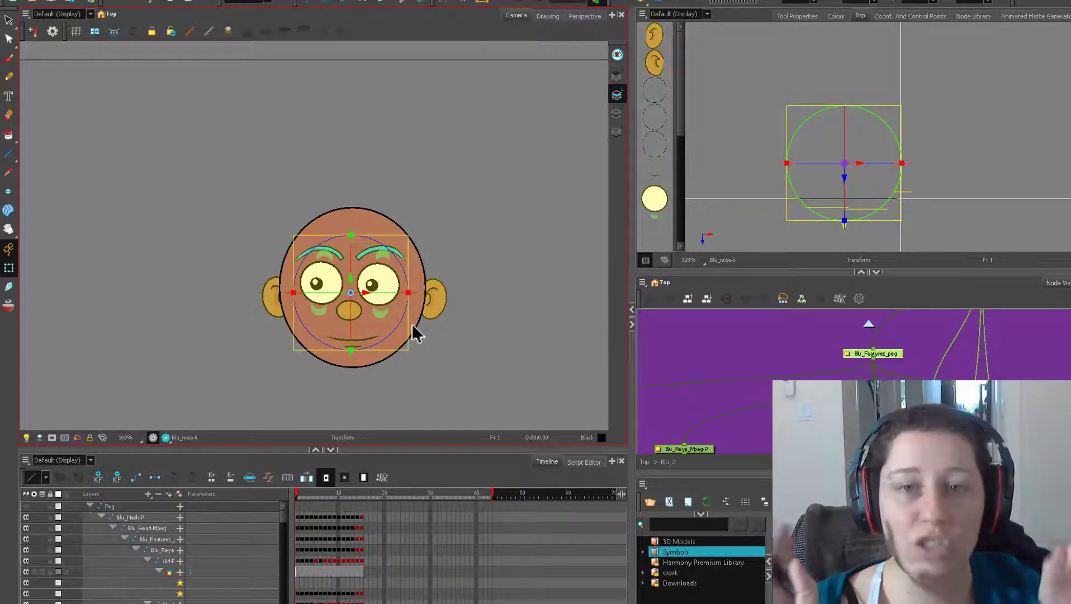
Check the Enable 3D option of the bald head's Blu_Features_peg in its layer properties
{"action": "left_click", "coordinate": [643, 460]}
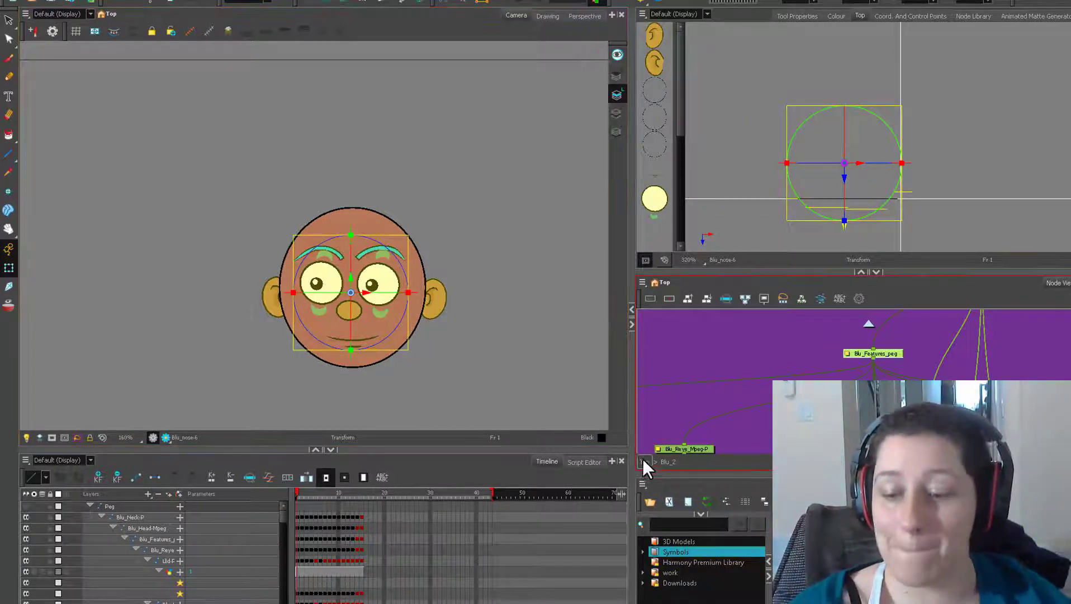
{"action": "left_click", "coordinate": [643, 460]}
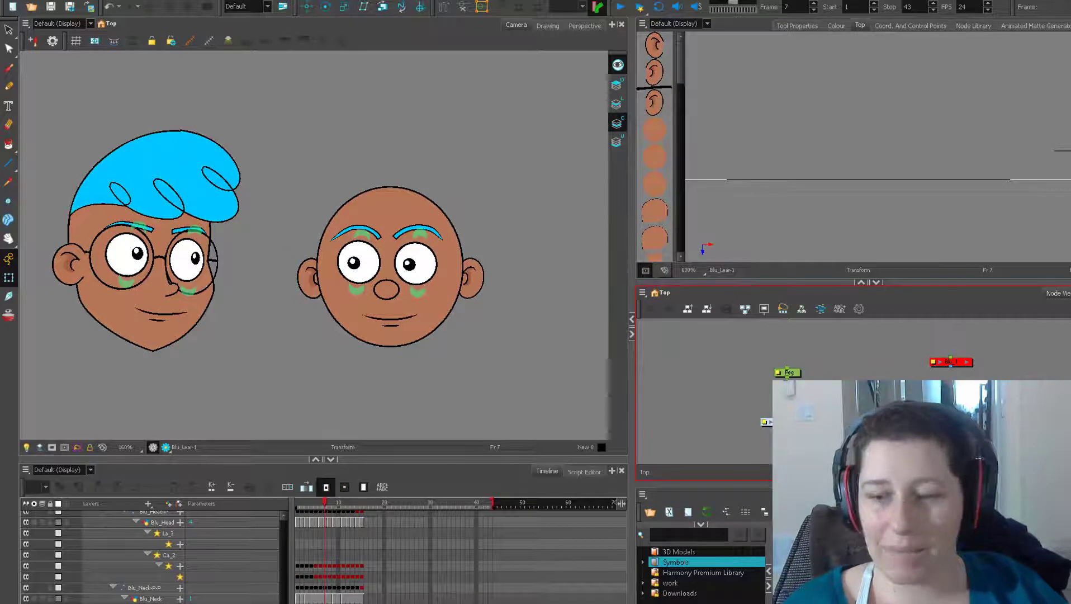
{"action": "left_click", "coordinate": [419, 295]}
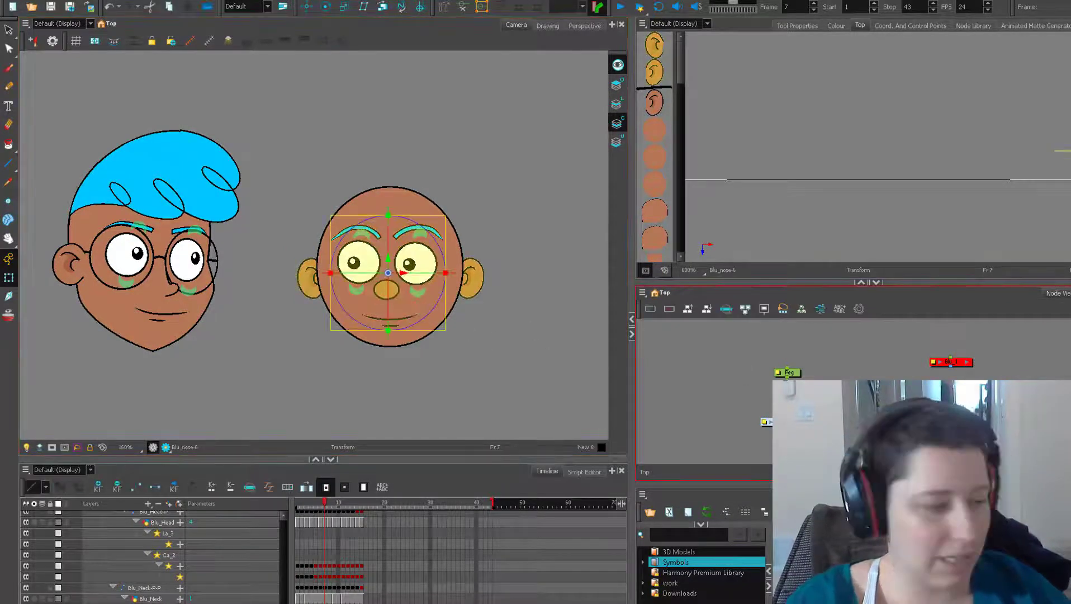
{"action": "scroll", "coordinate": [878, 406], "scroll_direction": "up", "scroll_amount": 5}
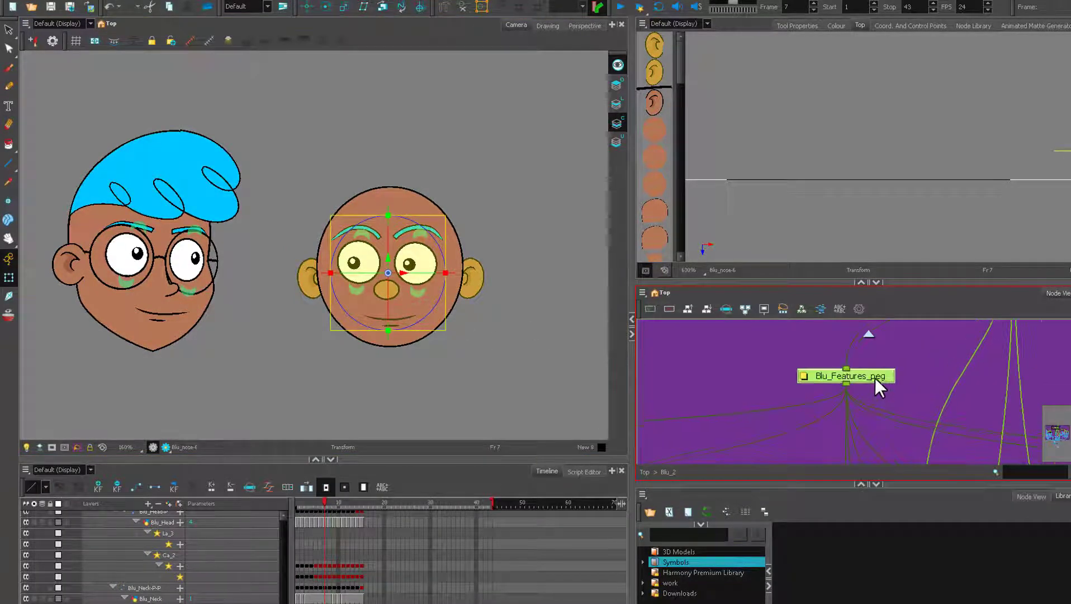
{"action": "left_click_drag", "start_coordinate": [864, 388], "coordinate": [862, 387]}
{"action": "double_click", "coordinate": [780, 389]}
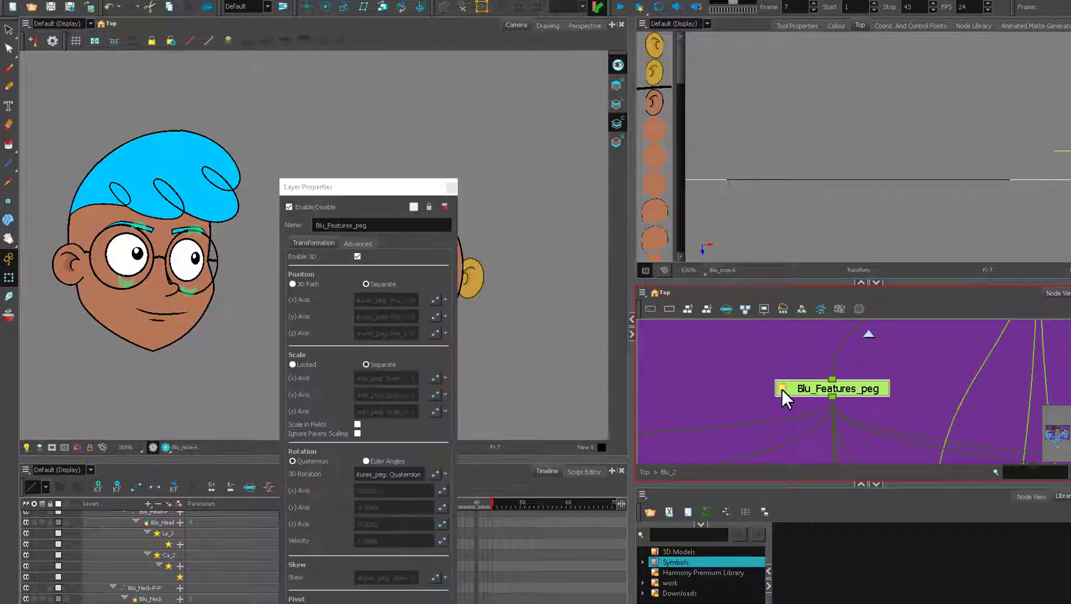
{"action": "left_click_drag", "start_coordinate": [388, 187], "coordinate": [592, 96]}
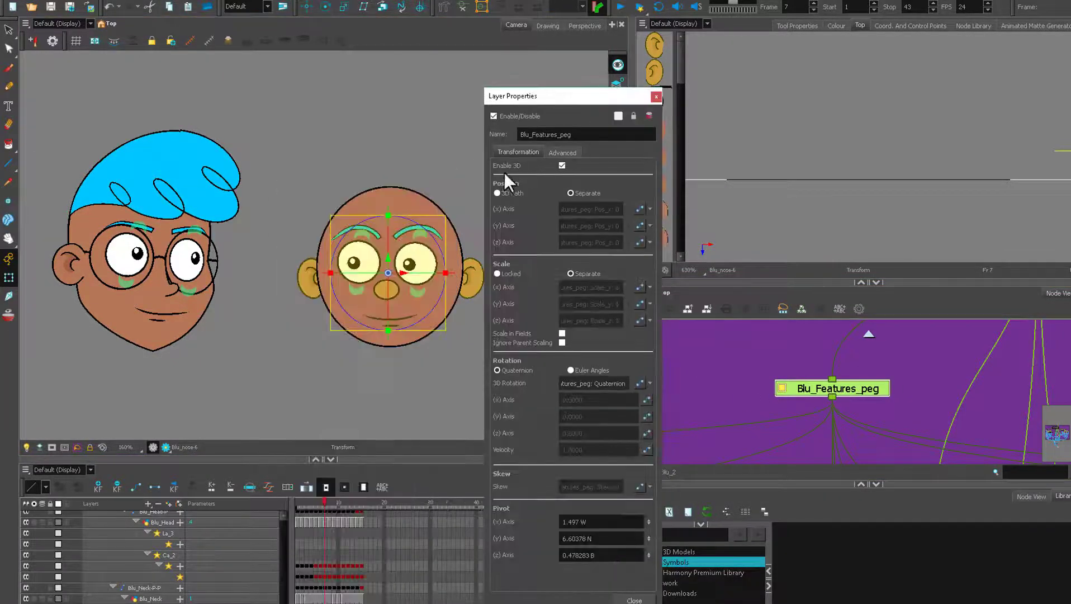
{"action": "left_click", "coordinate": [562, 166]}
{"action": "left_click", "coordinate": [562, 166]}
{"action": "left_click", "coordinate": [656, 97]}
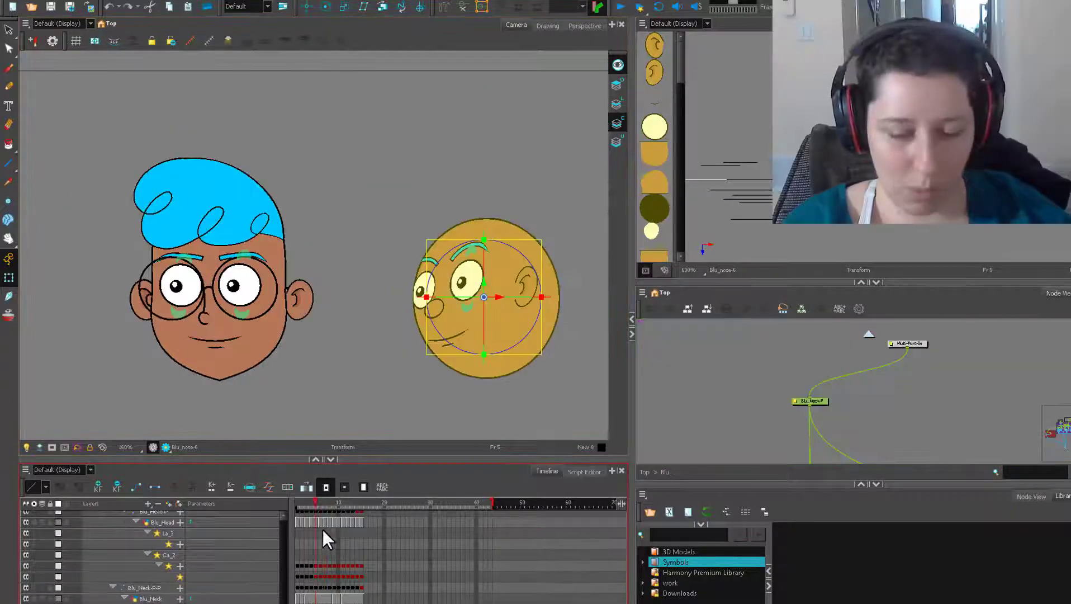
Locate the Head_Comp composite in the Blu_2 group and set its mode to Pass Through
{"action": "left_click", "coordinate": [819, 428]}
{"action": "key", "text": "o"}
{"action": "left_click_drag", "start_coordinate": [949, 356], "coordinate": [889, 327]}
{"action": "scroll", "coordinate": [874, 378], "scroll_direction": "up", "scroll_amount": 5}
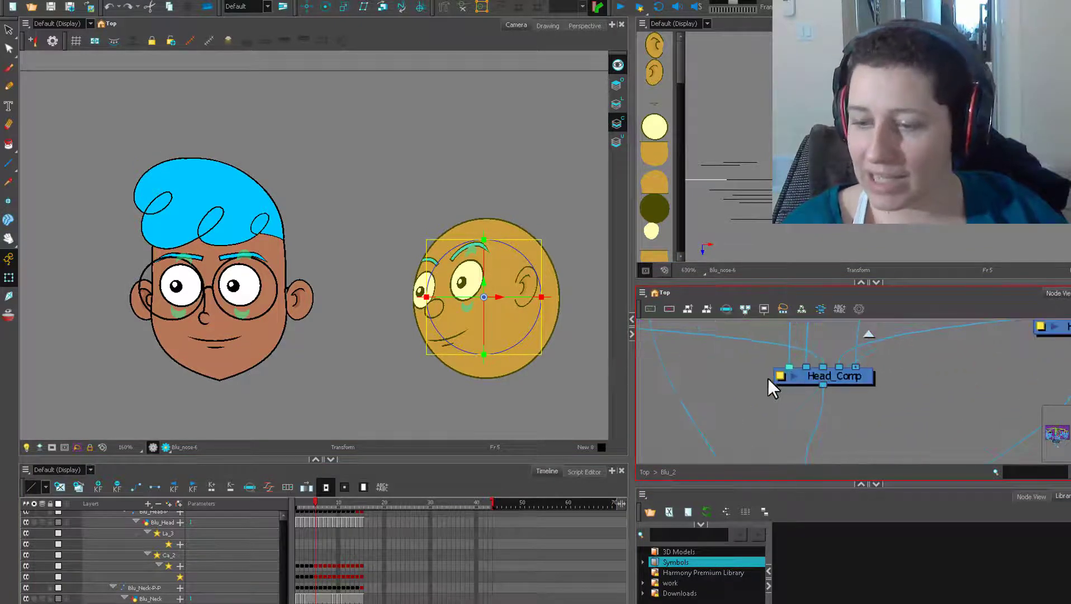
{"action": "left_click", "coordinate": [846, 375]}
{"action": "left_click_drag", "start_coordinate": [845, 376], "coordinate": [834, 372]}
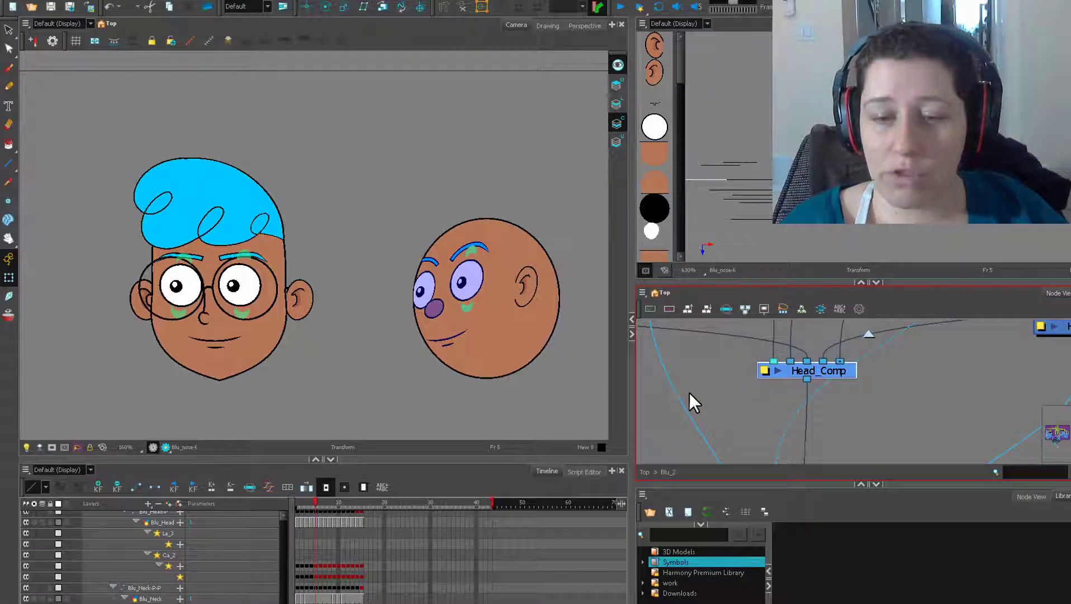
{"action": "double_click", "coordinate": [781, 371]}
{"action": "left_click", "coordinate": [597, 157]}
{"action": "left_click", "coordinate": [596, 190]}
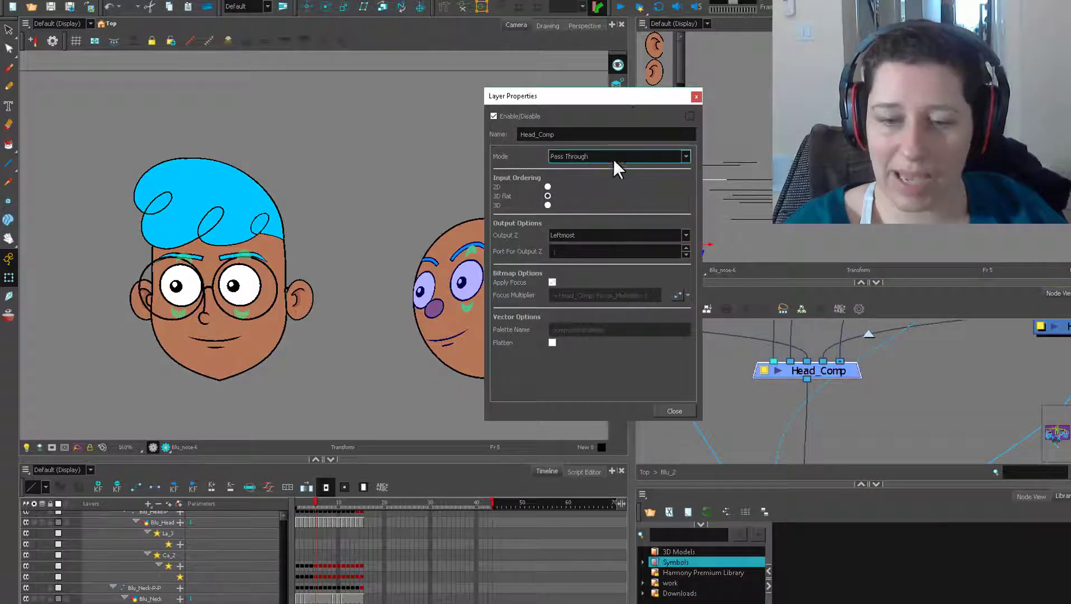
Try turning the bald head's facial features across the face with the composite passing through, and undo the rotation
{"action": "left_click_drag", "start_coordinate": [628, 98], "coordinate": [802, 119]}
{"action": "left_click", "coordinate": [454, 283]}
{"action": "left_click_drag", "start_coordinate": [450, 291], "coordinate": [566, 335]}
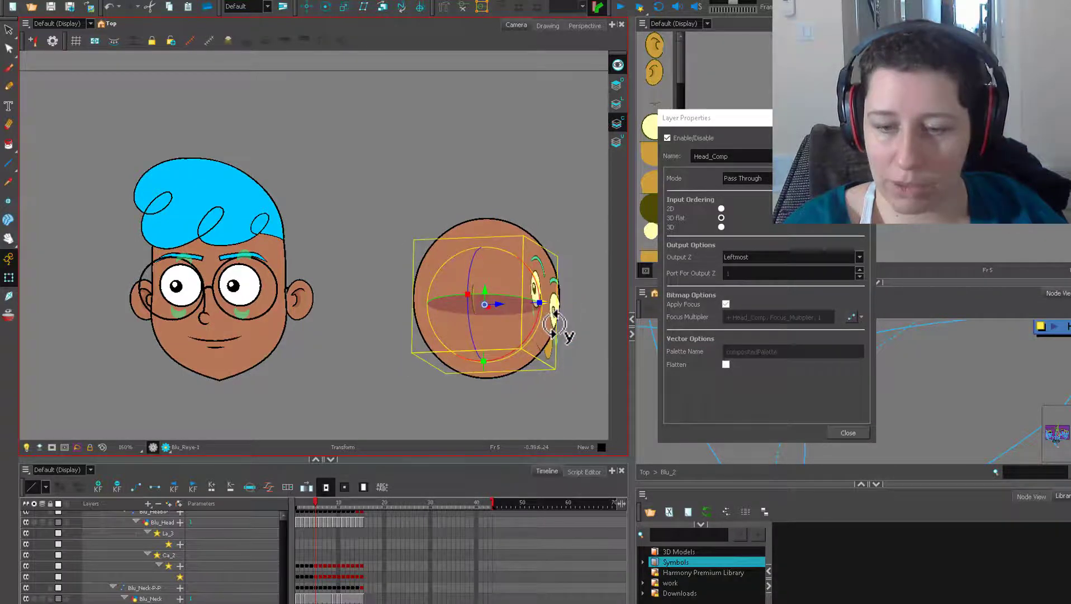
{"action": "left_click_drag", "start_coordinate": [523, 293], "coordinate": [607, 320]}
{"action": "key", "text": "ctrl+z"}
Set the Head_Comp mode to As Bitmap, close its properties and select the composite in the node network
{"action": "left_click", "coordinate": [805, 178]}
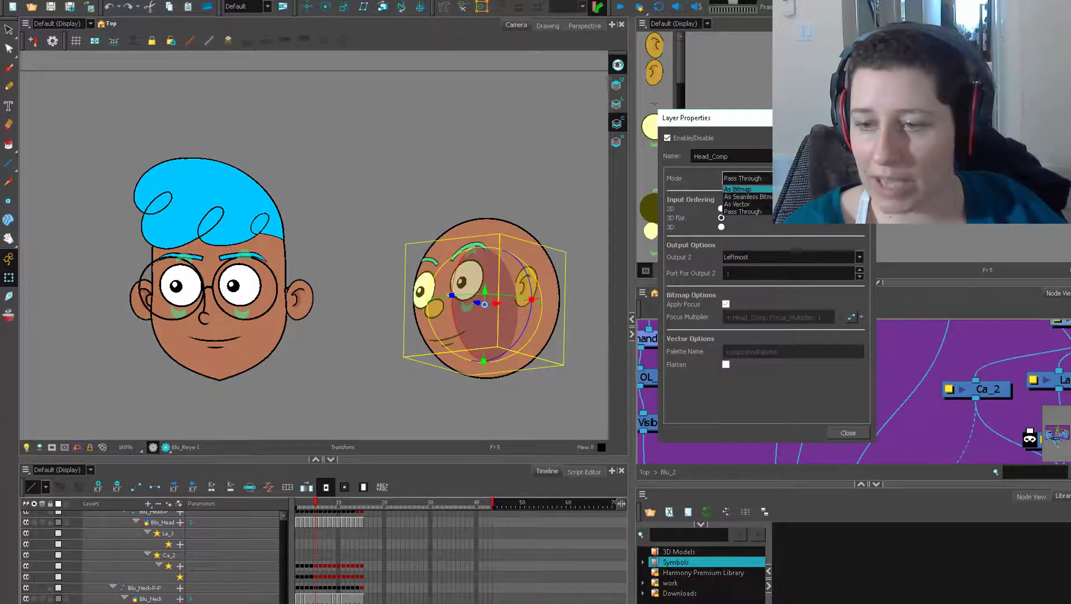
{"action": "left_click", "coordinate": [805, 189]}
{"action": "left_click", "coordinate": [863, 118]}
{"action": "left_click", "coordinate": [872, 380]}
{"action": "scroll", "coordinate": [883, 403], "scroll_direction": "down", "scroll_amount": 2}
{"action": "left_click_drag", "start_coordinate": [888, 441], "coordinate": [863, 415]}
{"action": "left_click", "coordinate": [860, 411]}
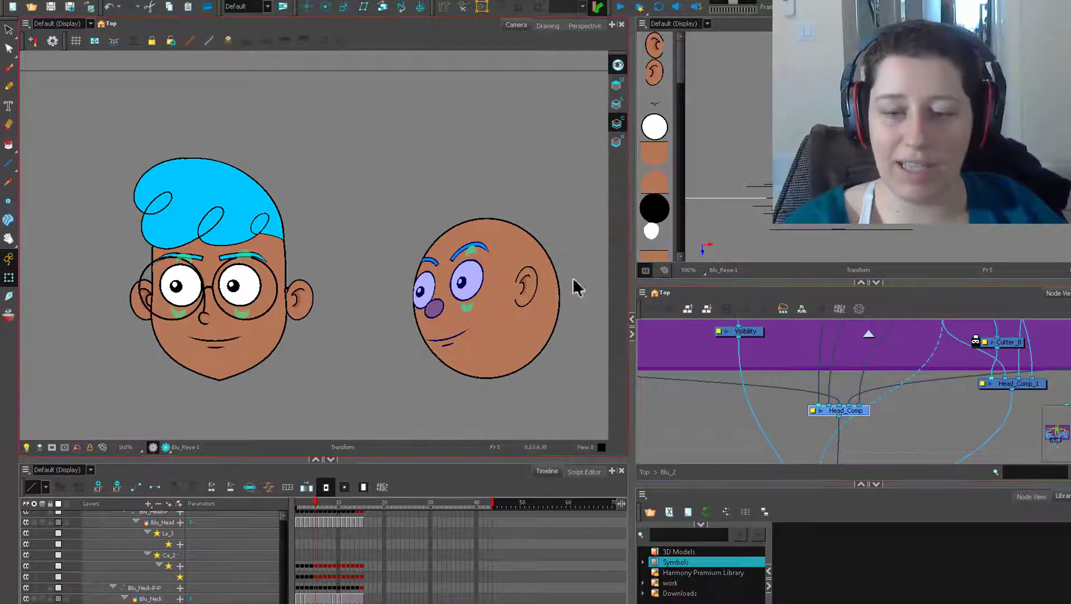
Inspect the Cutter node below Head_Comp and test how it masks the bald head's facial features at the face outline
{"action": "left_click_drag", "start_coordinate": [868, 382], "coordinate": [754, 354]}
{"action": "scroll", "coordinate": [864, 364], "scroll_direction": "down", "scroll_amount": 3}
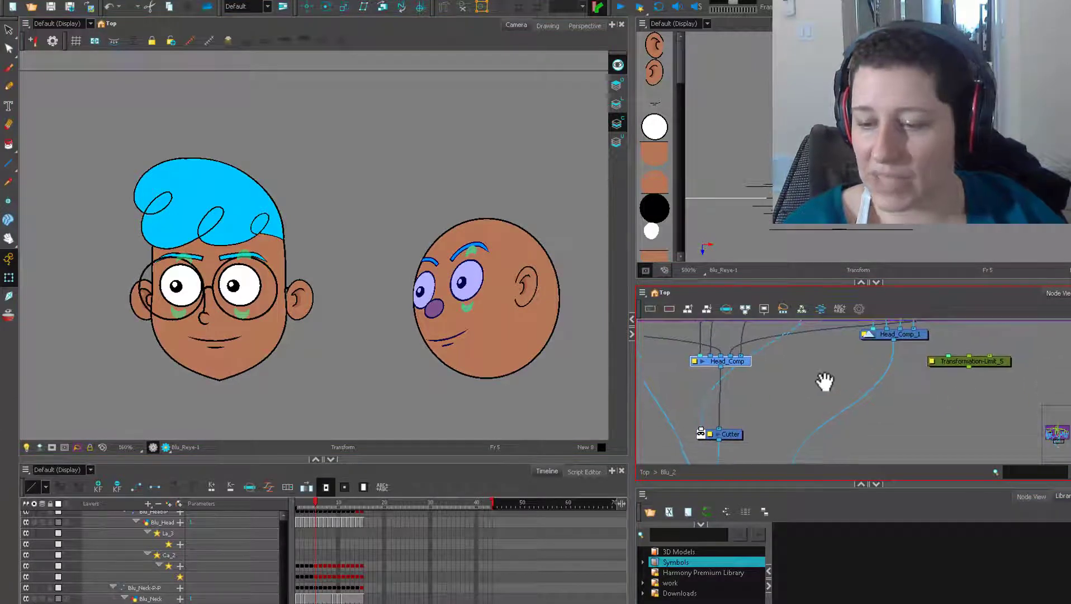
{"action": "left_click_drag", "start_coordinate": [730, 409], "coordinate": [720, 409]}
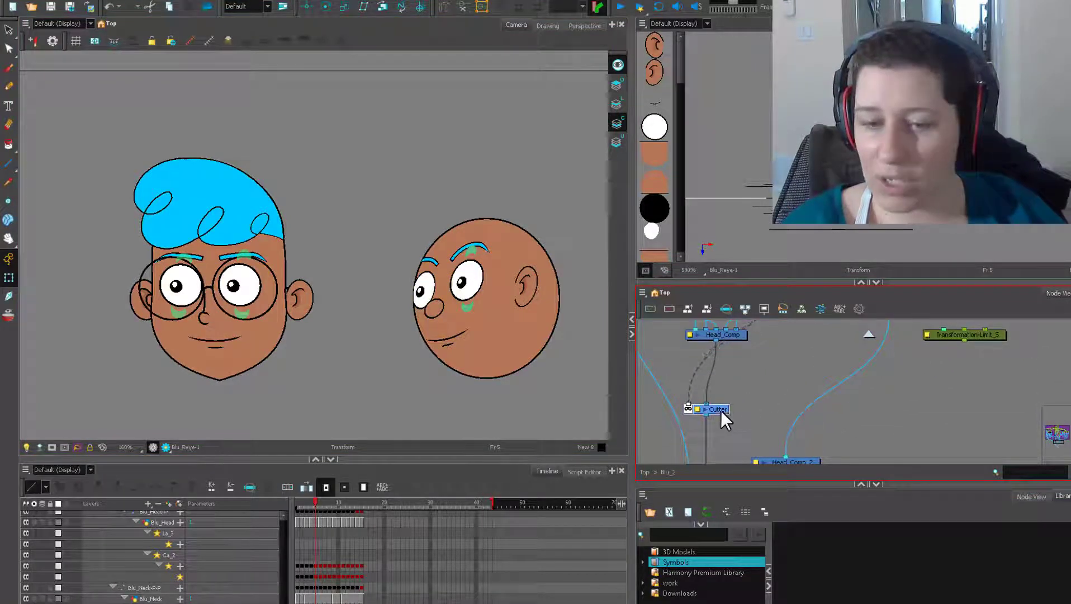
{"action": "left_click", "coordinate": [434, 307]}
{"action": "mouse_move", "coordinate": [492, 304]}
{"action": "left_mouse_down"}
{"action": "mouse_move", "coordinate": [520, 297]}
{"action": "mouse_move", "coordinate": [536, 313]}
{"action": "mouse_move", "coordinate": [559, 288]}
{"action": "left_mouse_up"}
{"action": "key", "text": "Escape"}
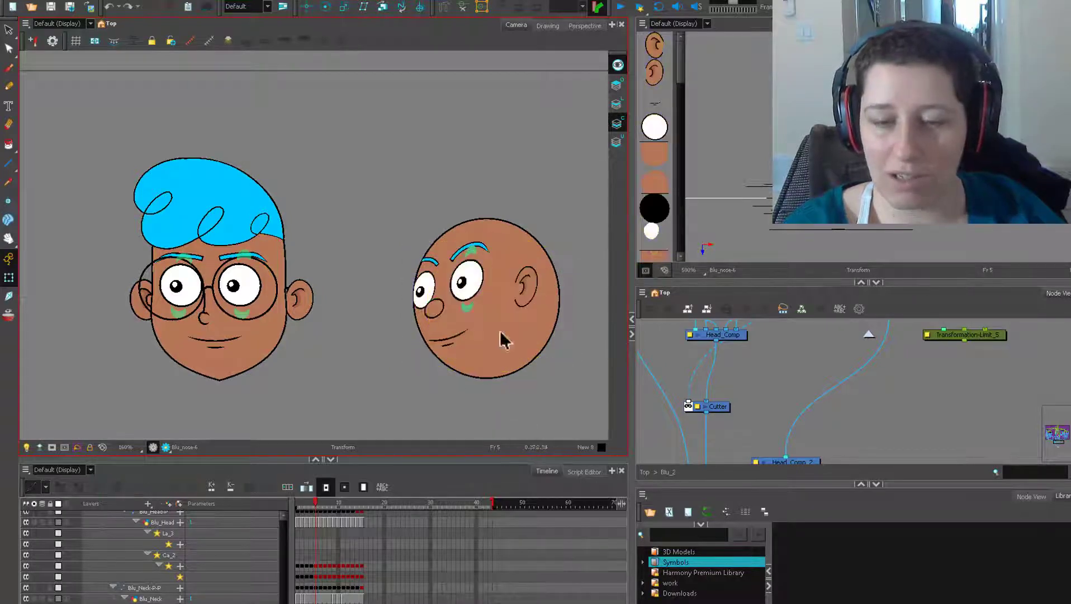
{"action": "scroll", "coordinate": [534, 321], "scroll_direction": "up", "scroll_amount": 2}
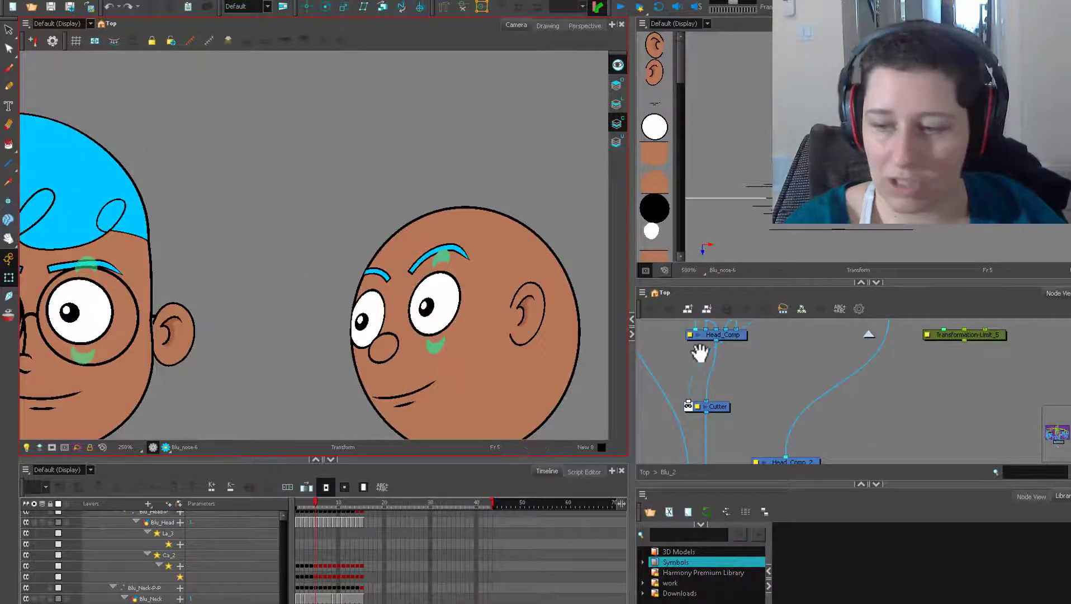
Examine the connections from the Cutter through Composite_1 to the group output, and the feature edges on the bald head
{"action": "scroll", "coordinate": [834, 404], "scroll_direction": "up", "scroll_amount": 3}
{"action": "scroll", "coordinate": [822, 398], "scroll_direction": "down", "scroll_amount": 3}
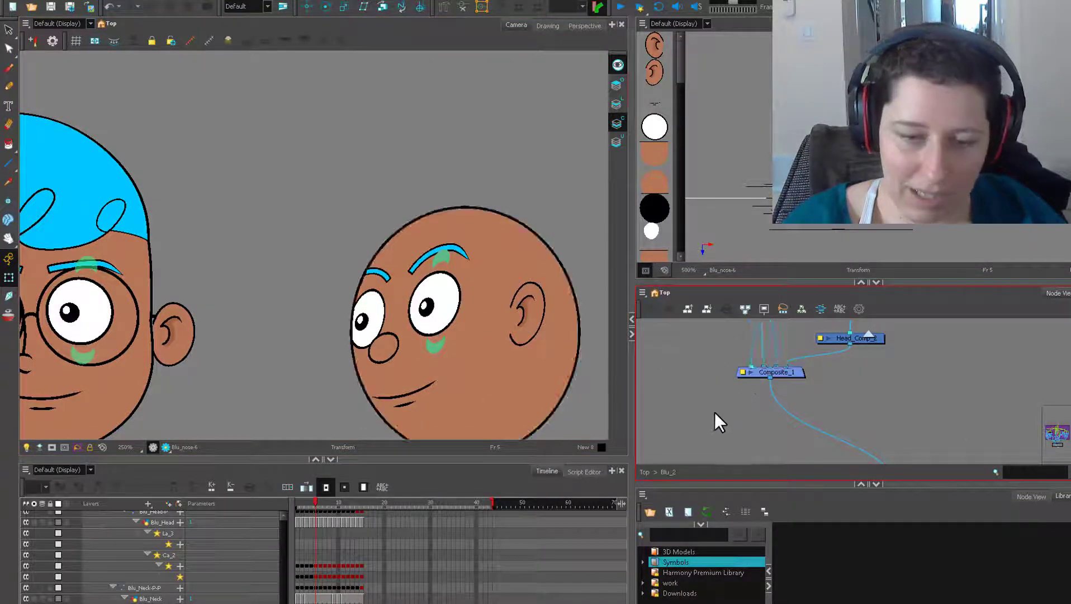
{"action": "scroll", "coordinate": [351, 331], "scroll_direction": "up", "scroll_amount": 4}
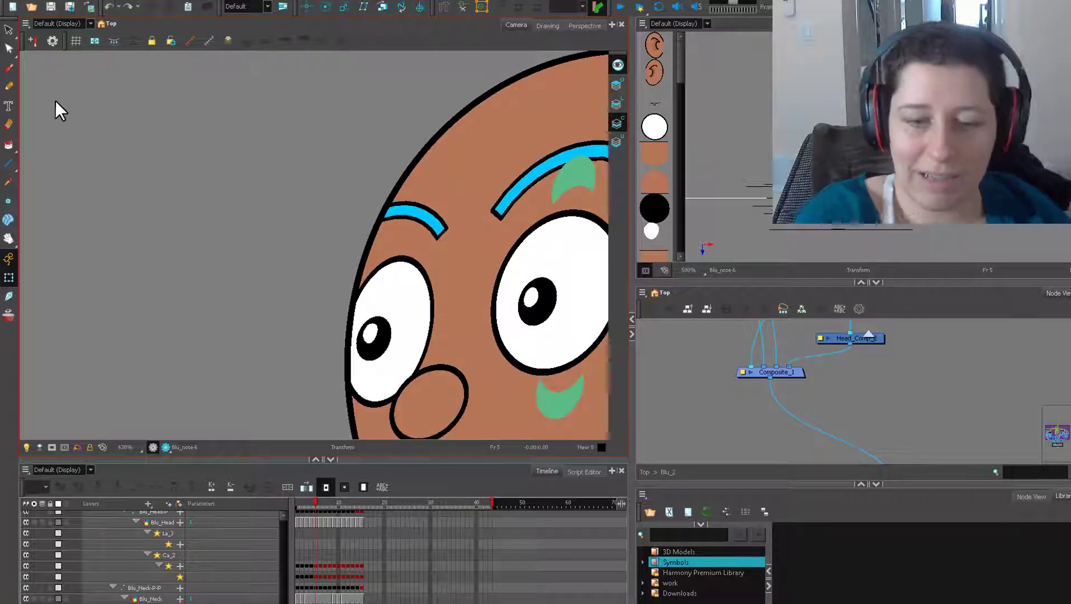
{"action": "scroll", "coordinate": [752, 358], "scroll_direction": "down", "scroll_amount": 2}
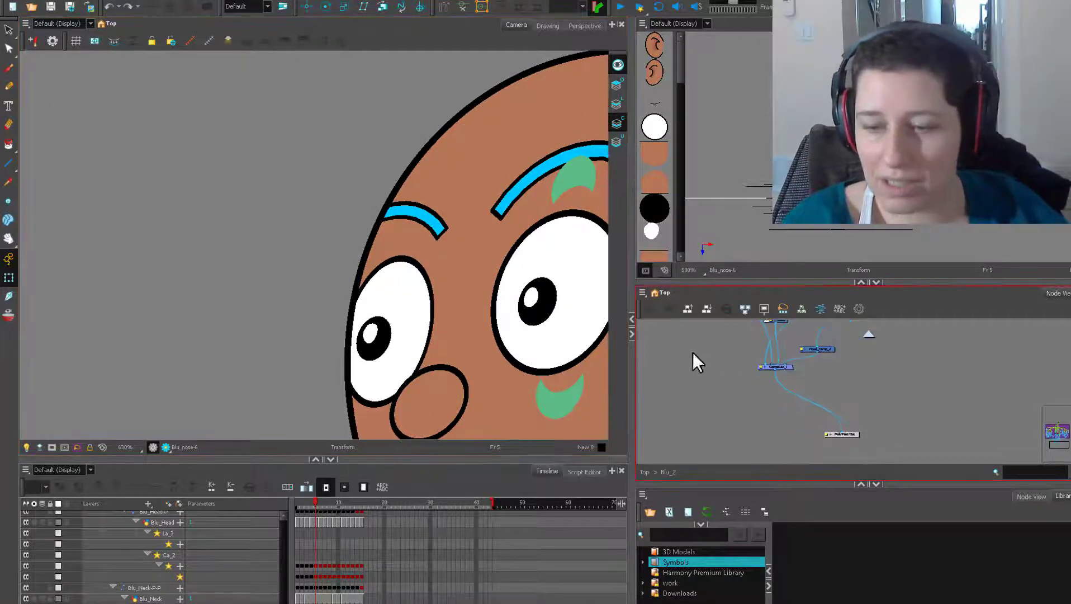
{"action": "scroll", "coordinate": [349, 277], "scroll_direction": "down", "scroll_amount": 5}
Try turning the bald head's facial features slightly to test the masking at the face outline
{"action": "left_click", "coordinate": [373, 316]}
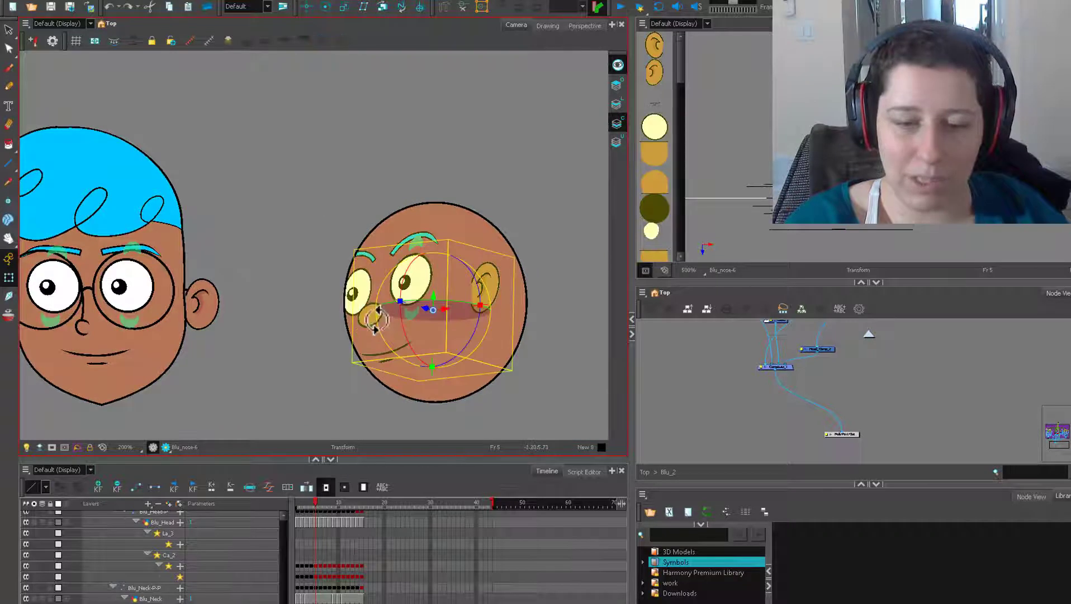
{"action": "mouse_move", "coordinate": [417, 307]}
{"action": "left_mouse_down"}
{"action": "mouse_move", "coordinate": [378, 306]}
{"action": "mouse_move", "coordinate": [413, 311]}
{"action": "left_mouse_up"}
{"action": "left_click", "coordinate": [489, 392]}
{"action": "scroll", "coordinate": [490, 392], "scroll_direction": "down", "scroll_amount": 1}
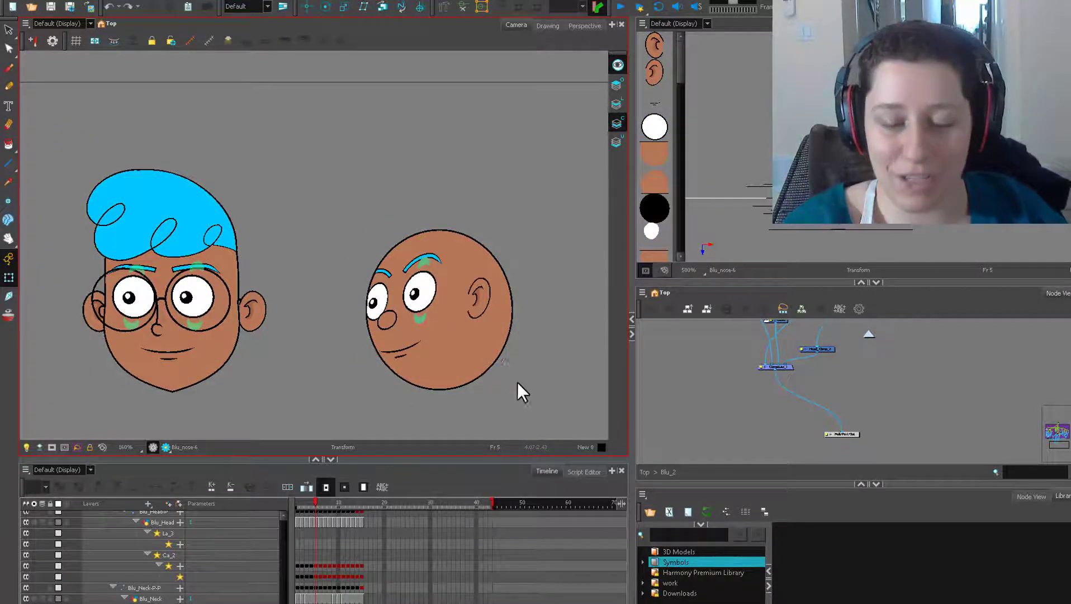
Scrub through the first frames to compare both heads' poses, and undo the latest changes to the bald head
{"action": "left_click_drag", "start_coordinate": [317, 501], "coordinate": [325, 505]}
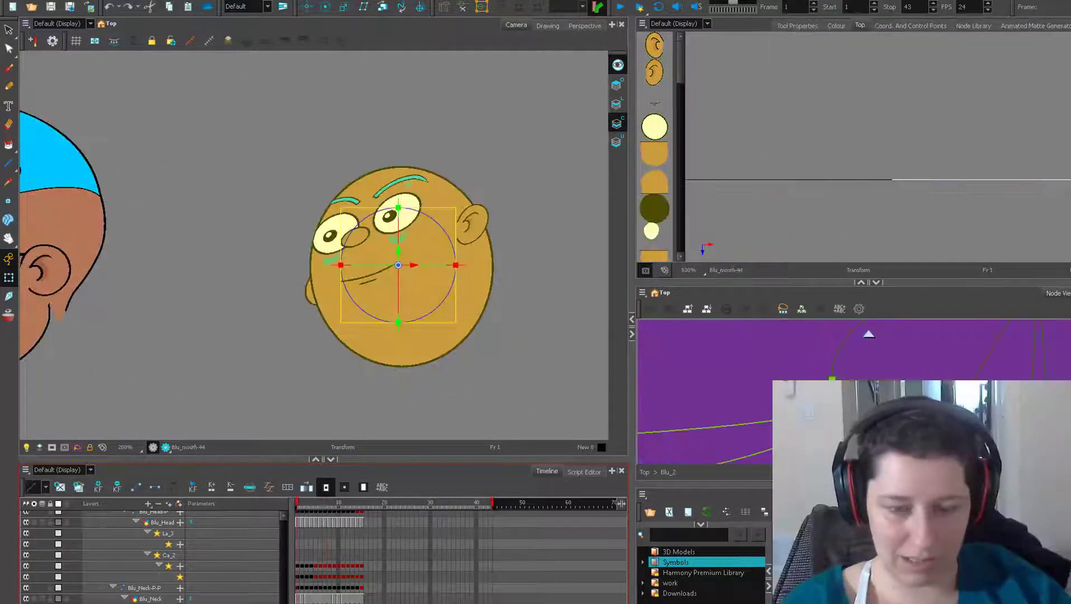
{"action": "left_click", "coordinate": [318, 505]}
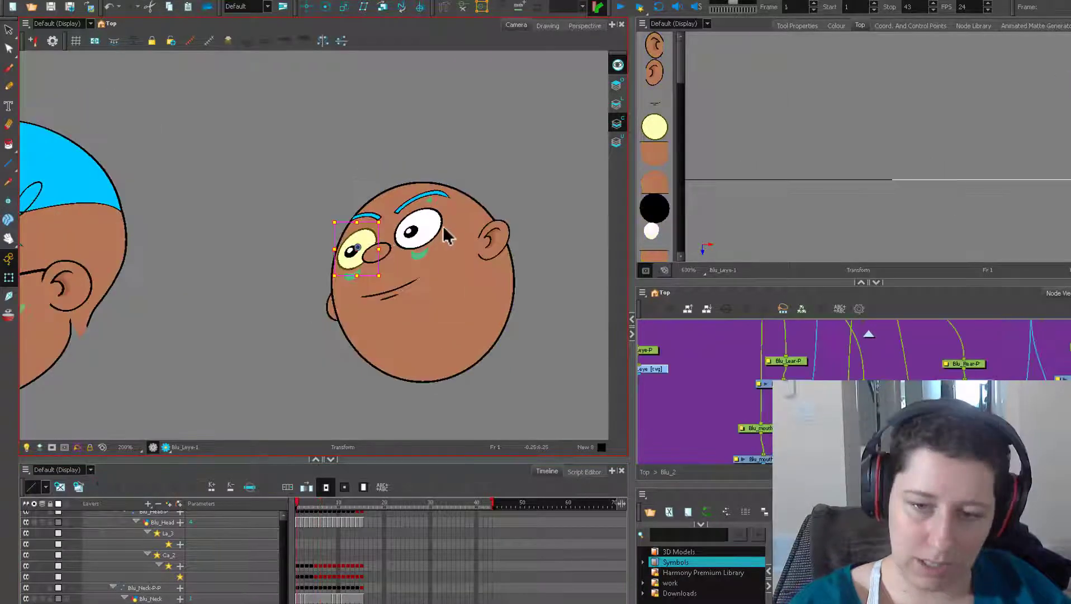
{"action": "key", "text": "ctrl+z"}
{"action": "key", "text": "ctrl+z"}
{"action": "key", "text": "ctrl+z"}
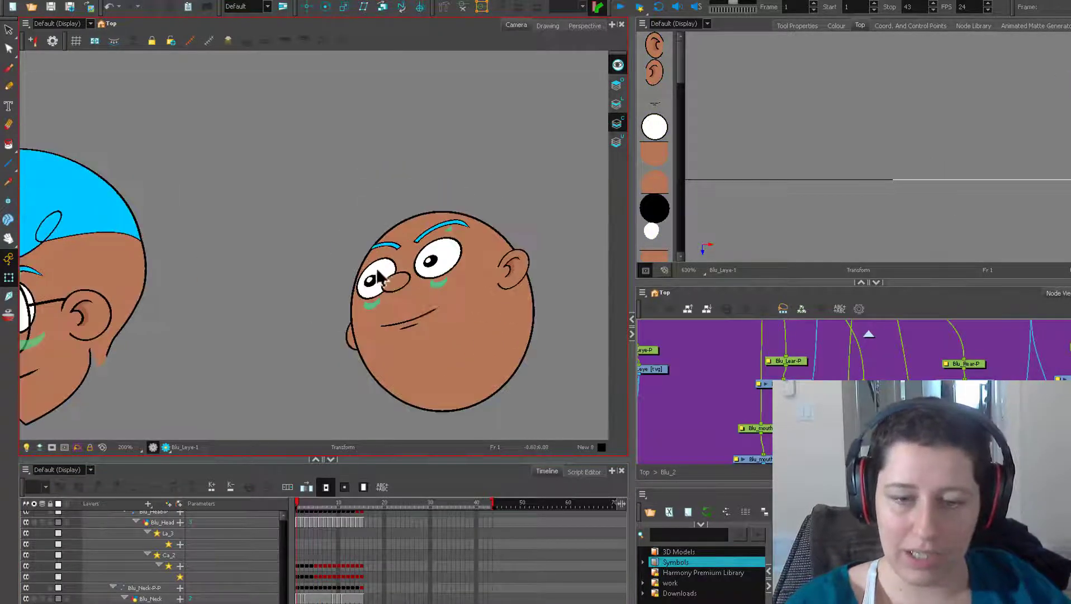
{"action": "scroll", "coordinate": [519, 374], "scroll_direction": "down", "scroll_amount": 1}
{"action": "mouse_move", "coordinate": [319, 503]}
{"action": "left_mouse_down"}
{"action": "mouse_move", "coordinate": [329, 502]}
{"action": "mouse_move", "coordinate": [307, 502]}
{"action": "mouse_move", "coordinate": [362, 502]}
{"action": "mouse_move", "coordinate": [300, 513]}
{"action": "left_mouse_up"}
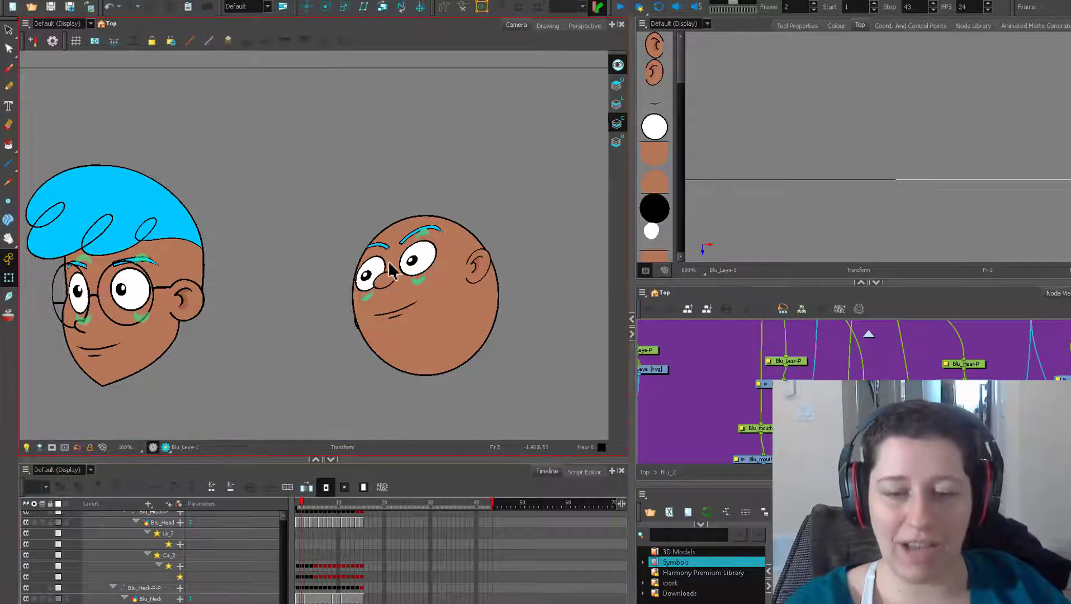
Scrub the timeline between frame 1 and frame 12 to review the haired head's turnaround beside the bald head
{"action": "mouse_move", "coordinate": [300, 502]}
{"action": "left_mouse_down"}
{"action": "mouse_move", "coordinate": [356, 508]}
{"action": "mouse_move", "coordinate": [295, 500]}
{"action": "mouse_move", "coordinate": [351, 498]}
{"action": "mouse_move", "coordinate": [291, 499]}
{"action": "left_mouse_up"}
{"action": "left_click", "coordinate": [427, 315]}
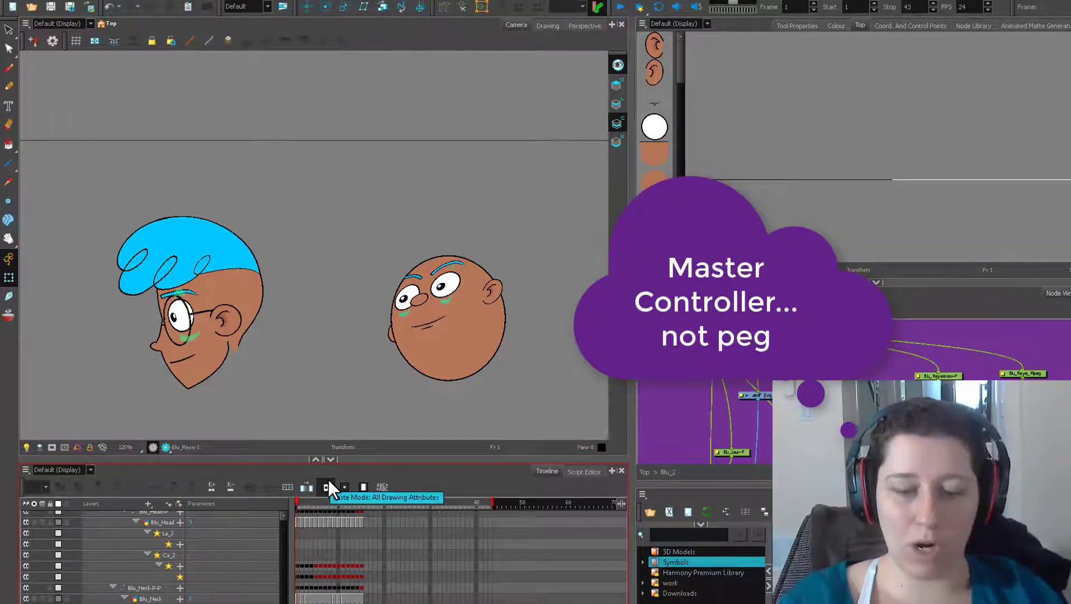
{"action": "mouse_move", "coordinate": [306, 503]}
{"action": "left_mouse_down"}
{"action": "mouse_move", "coordinate": [322, 505]}
{"action": "mouse_move", "coordinate": [285, 505]}
{"action": "left_mouse_up"}
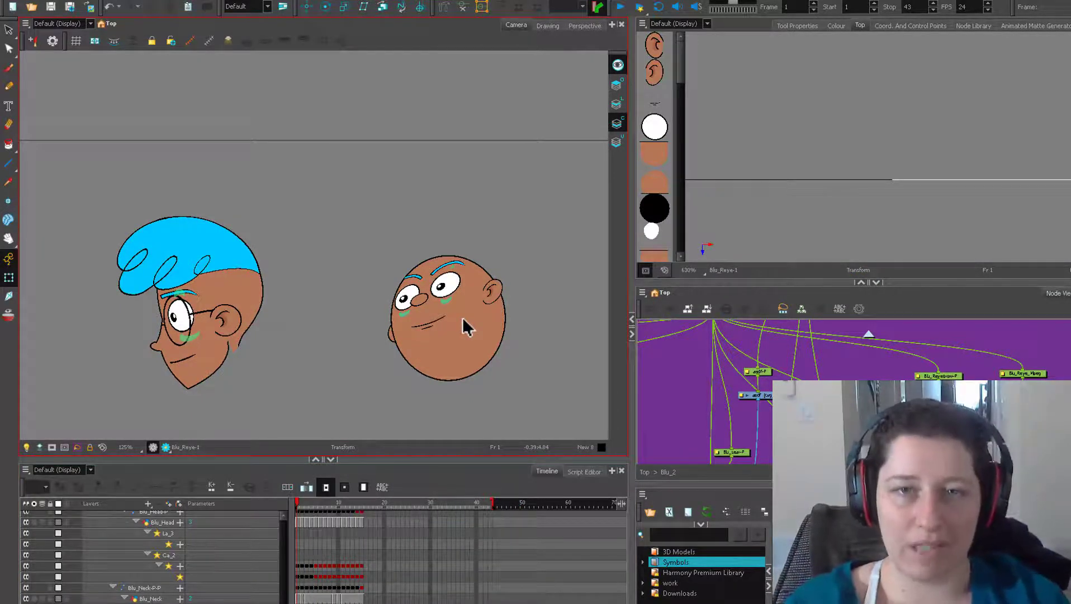
{"action": "left_click", "coordinate": [343, 504]}
{"action": "left_click_drag", "start_coordinate": [344, 503], "coordinate": [276, 523]}
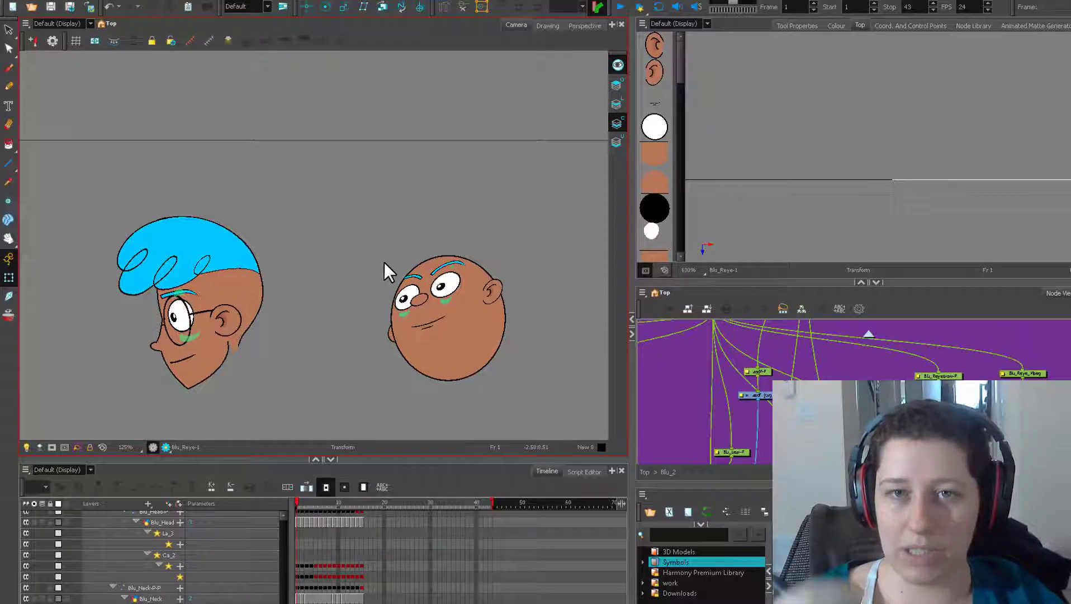
{"action": "left_click_drag", "start_coordinate": [350, 505], "coordinate": [397, 539]}
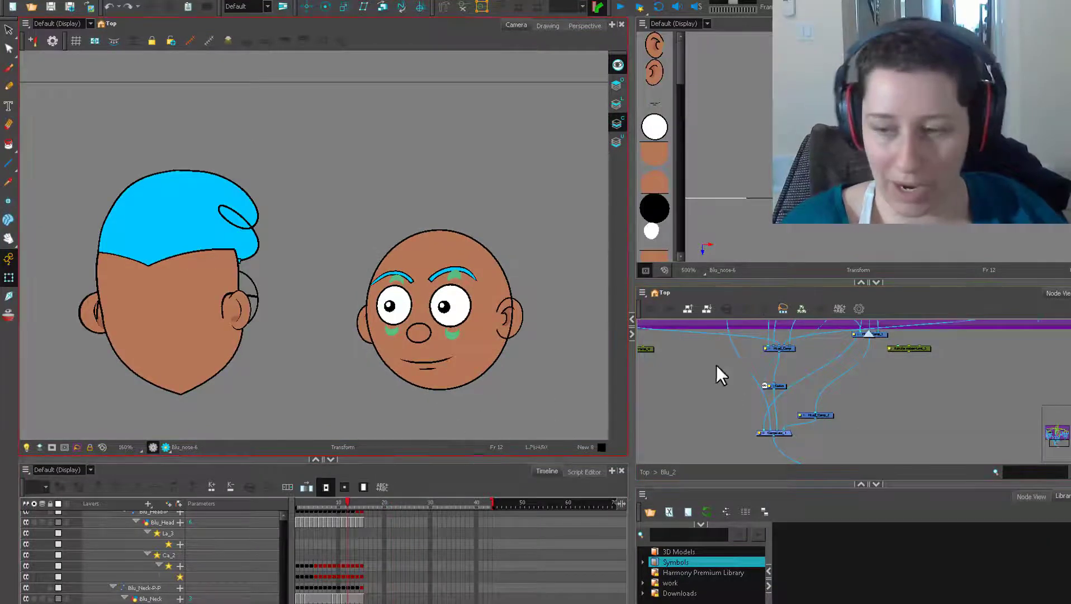
Add the asdf.tpl template from the work library folder to the top-level node network beside the Blu group
{"action": "scroll", "coordinate": [717, 372], "scroll_direction": "up", "scroll_amount": 5}
{"action": "left_click", "coordinate": [805, 357]}
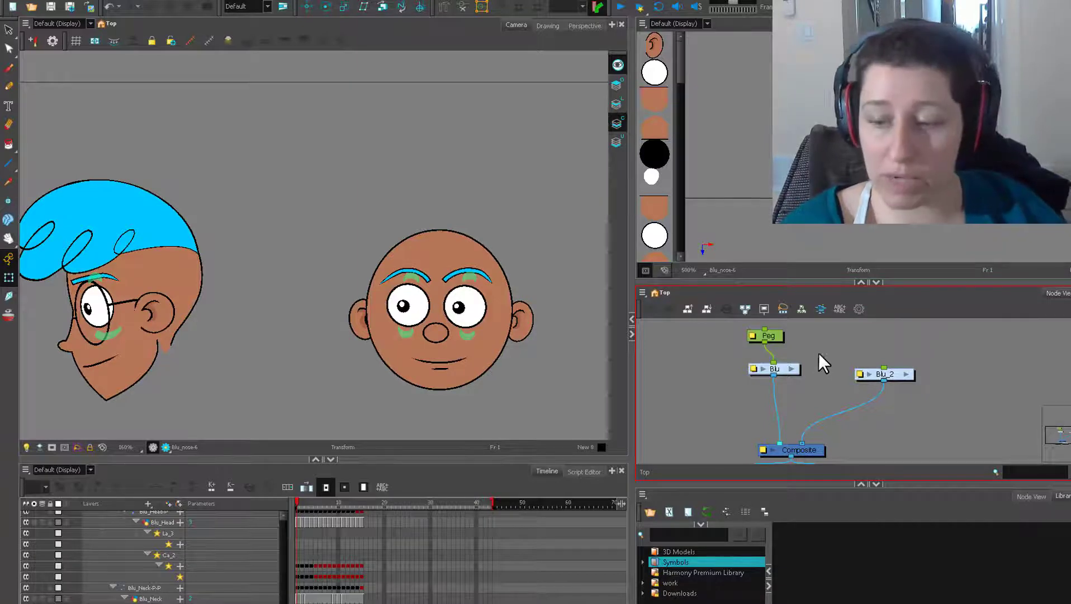
{"action": "left_click_drag", "start_coordinate": [784, 370], "coordinate": [782, 374]}
{"action": "left_click", "coordinate": [693, 581]}
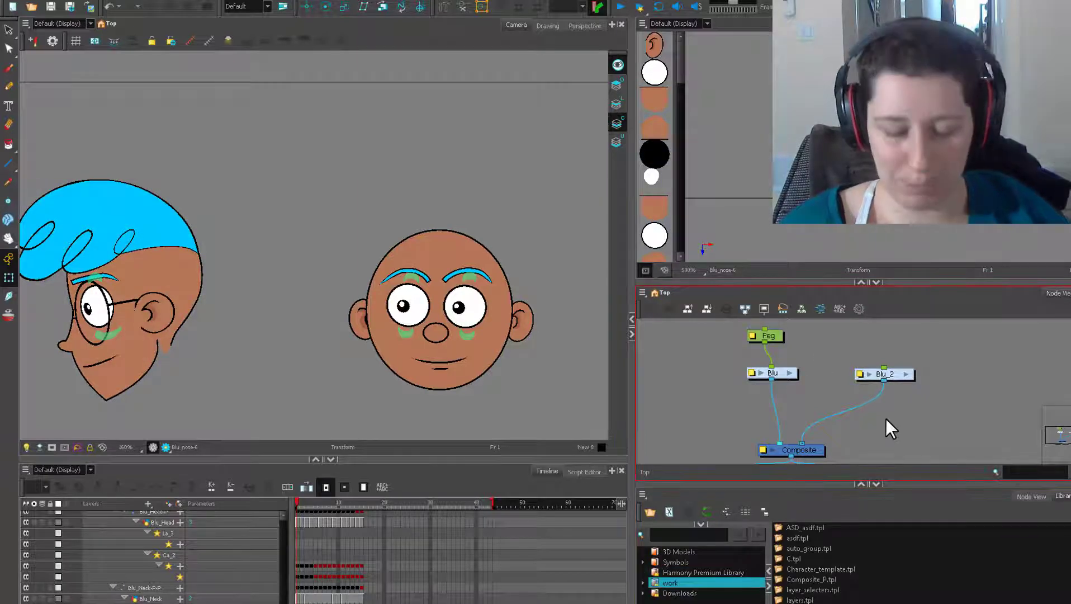
{"action": "left_click", "coordinate": [805, 537]}
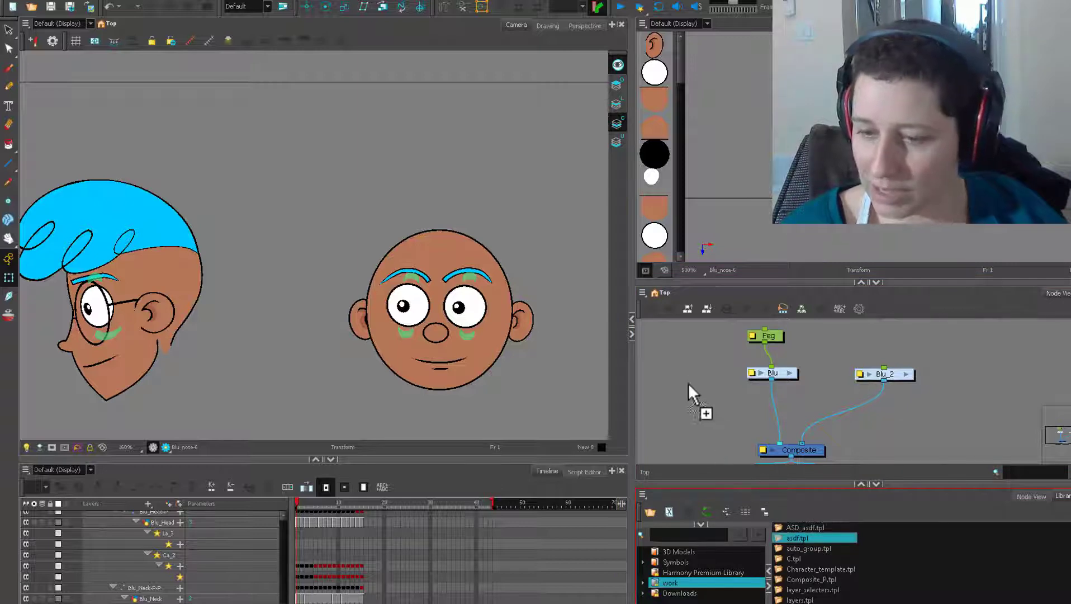
{"action": "left_click_drag", "start_coordinate": [688, 383], "coordinate": [696, 385]}
{"action": "left_click", "coordinate": [615, 323]}
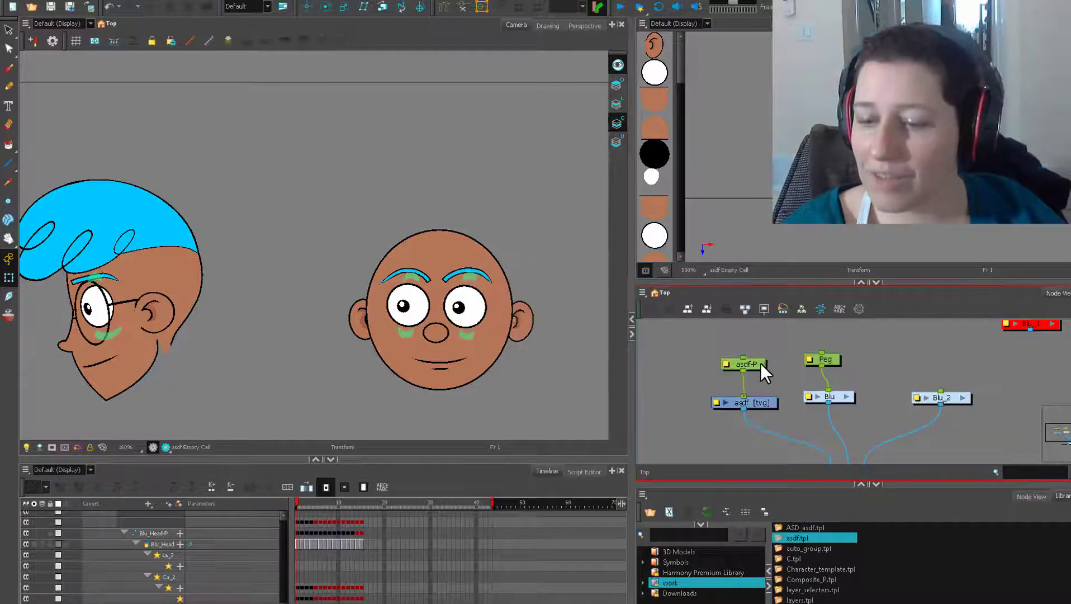
Rename the asdf-P peg as Controller_Peg and its drawing node as Controller
{"action": "left_click", "coordinate": [744, 405]}
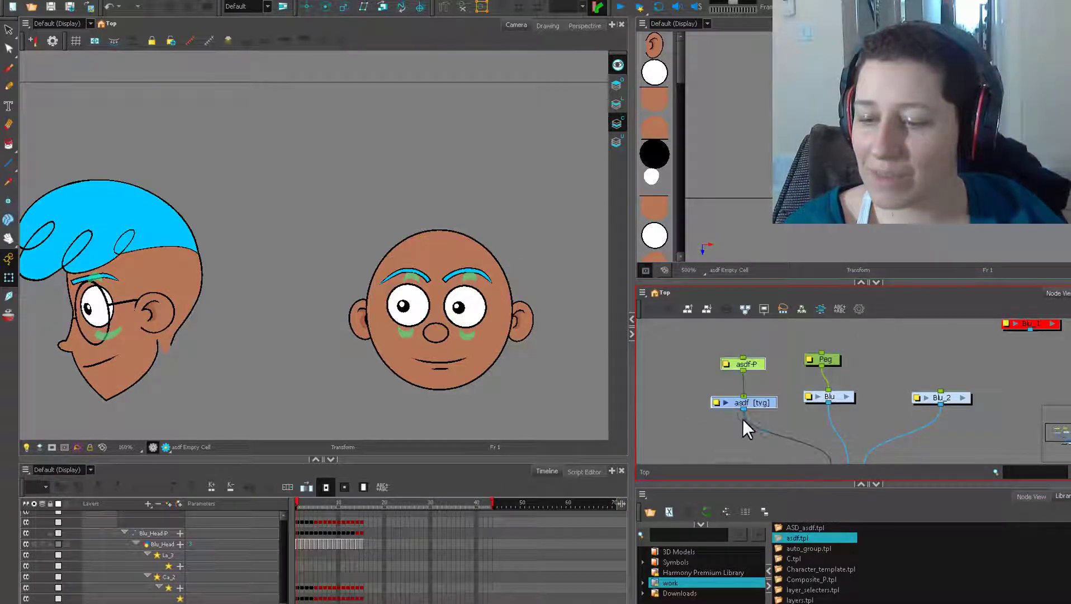
{"action": "left_click", "coordinate": [766, 357]}
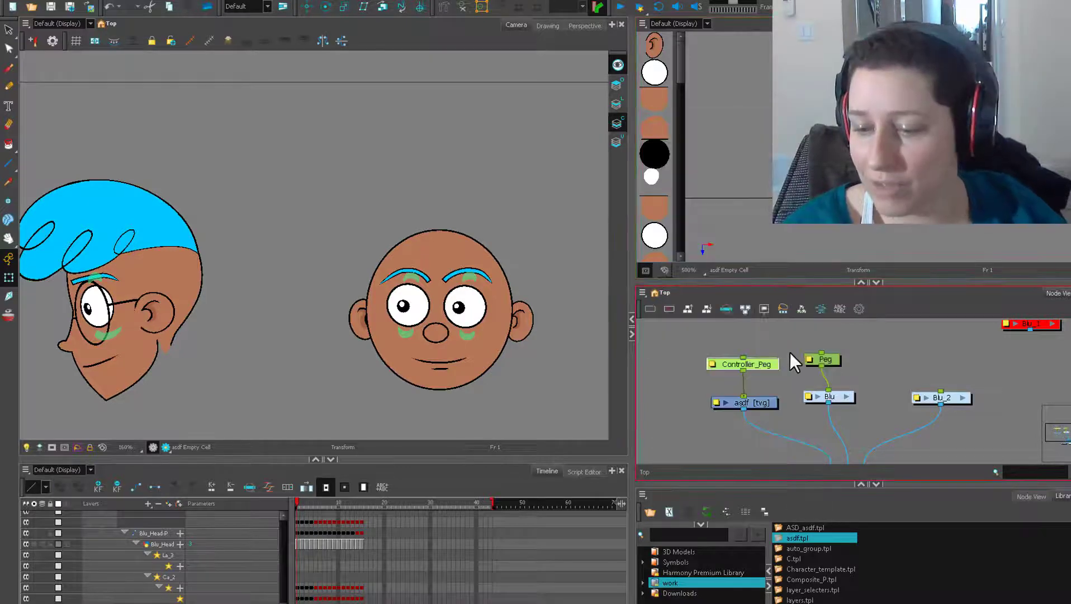
{"action": "double_click", "coordinate": [715, 405]}
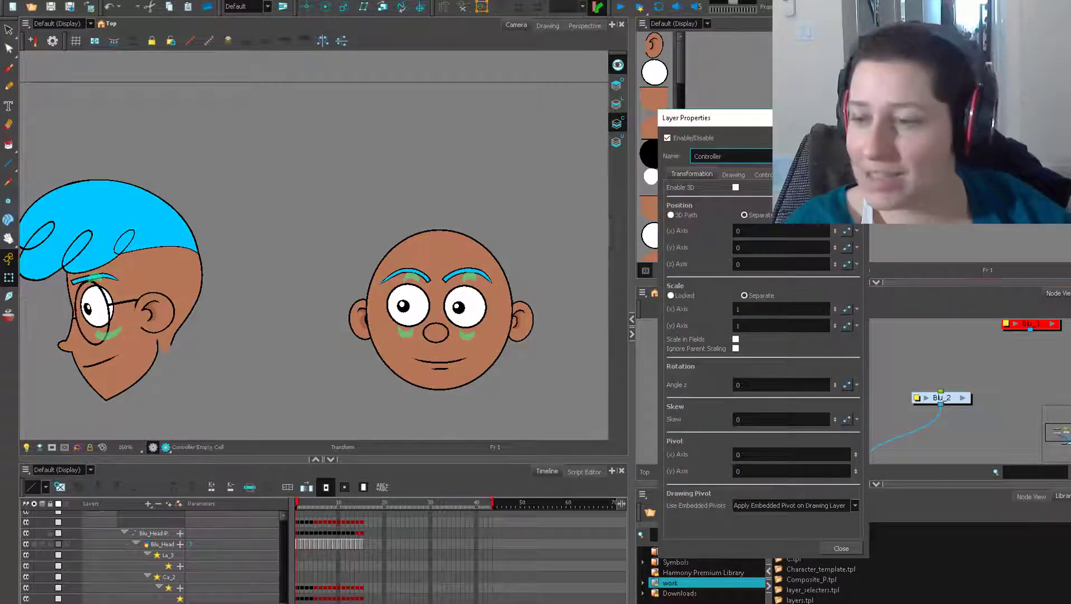
{"action": "key", "text": "Return"}
{"action": "left_click", "coordinate": [123, 322]}
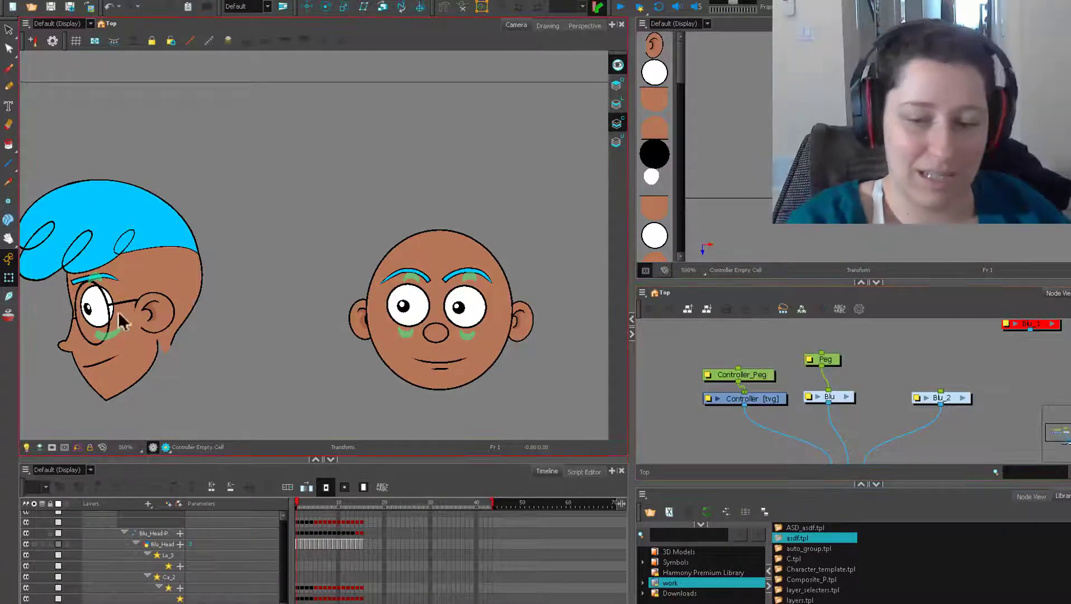
Try rotating the bald head's facial features from the front view, and undo the rotation
{"action": "left_click", "coordinate": [445, 334]}
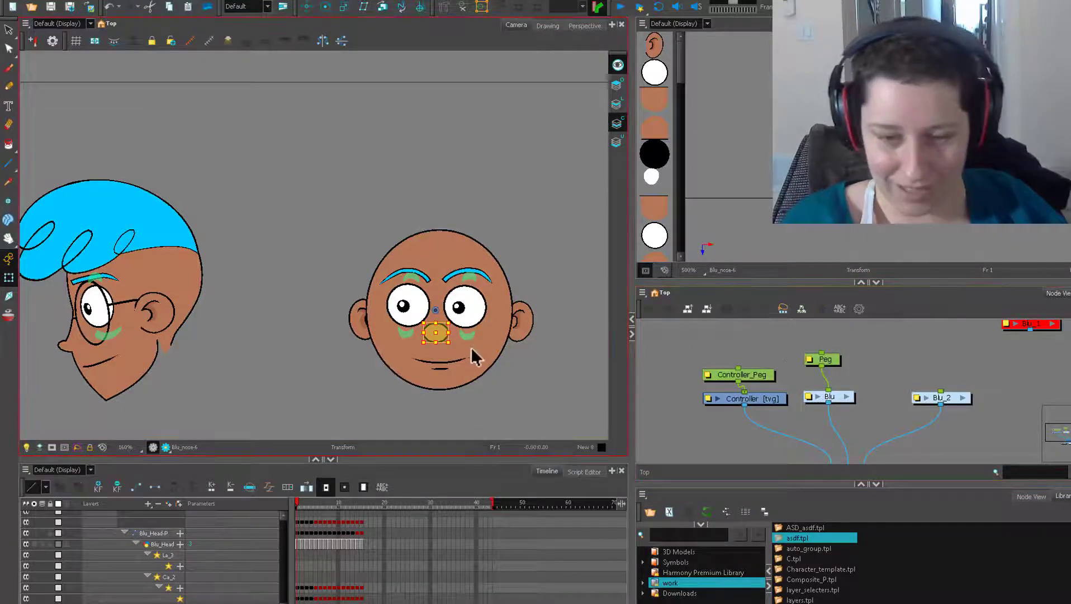
{"action": "key", "text": "b"}
{"action": "mouse_move", "coordinate": [438, 337]}
{"action": "left_mouse_down"}
{"action": "mouse_move", "coordinate": [440, 317]}
{"action": "mouse_move", "coordinate": [440, 351]}
{"action": "mouse_move", "coordinate": [446, 321]}
{"action": "left_mouse_up"}
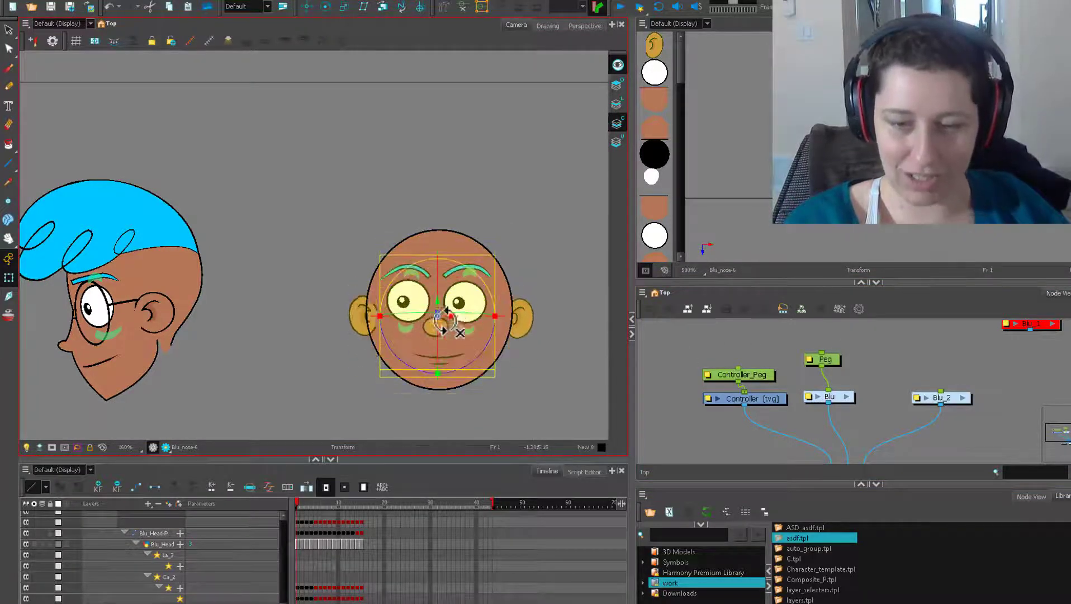
{"action": "key", "text": "ctrl+z"}
Draw a solid black dot beside the bald head on the Controller layer using the Boy palette's New 8 colour
{"action": "left_click", "coordinate": [749, 397]}
{"action": "key", "text": "o"}
{"action": "left_click", "coordinate": [950, 25]}
{"action": "key", "text": "space"}
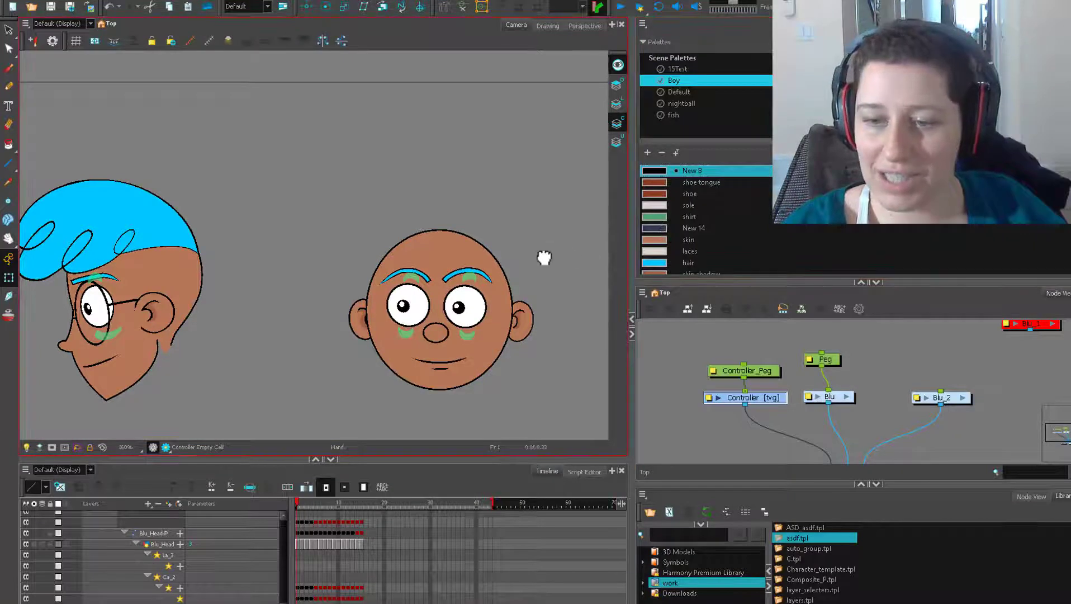
{"action": "left_click_drag", "start_coordinate": [544, 258], "coordinate": [457, 229]}
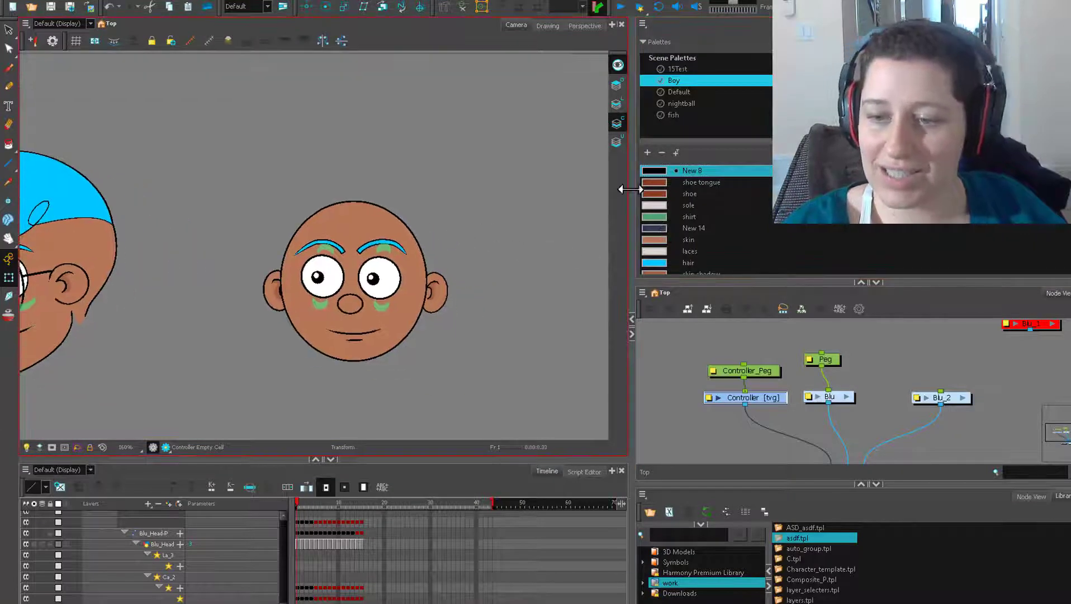
{"action": "left_click", "coordinate": [8, 171]}
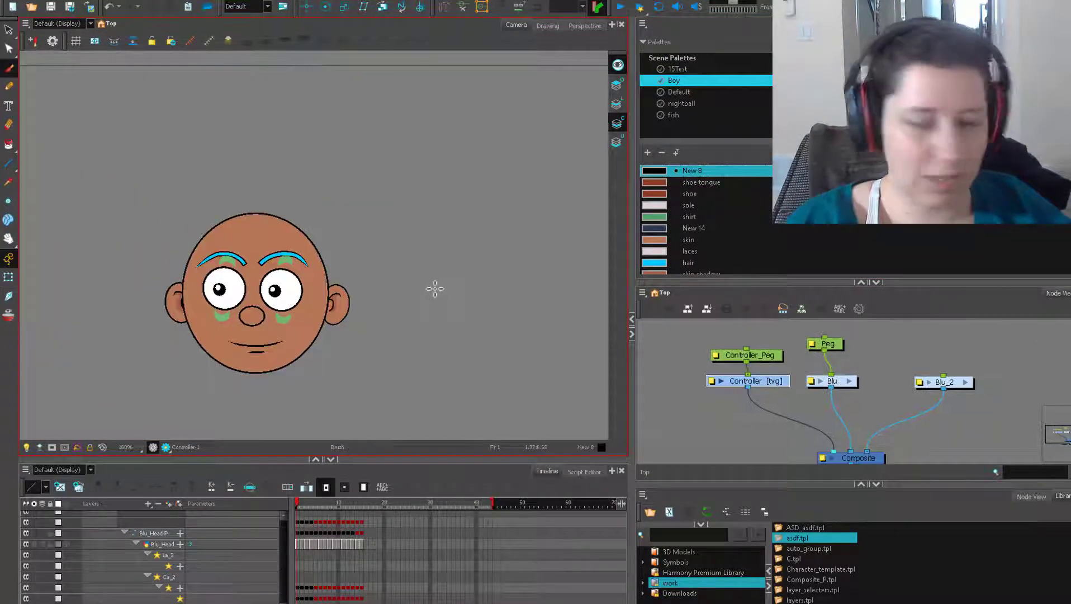
{"action": "left_click", "coordinate": [536, 301]}
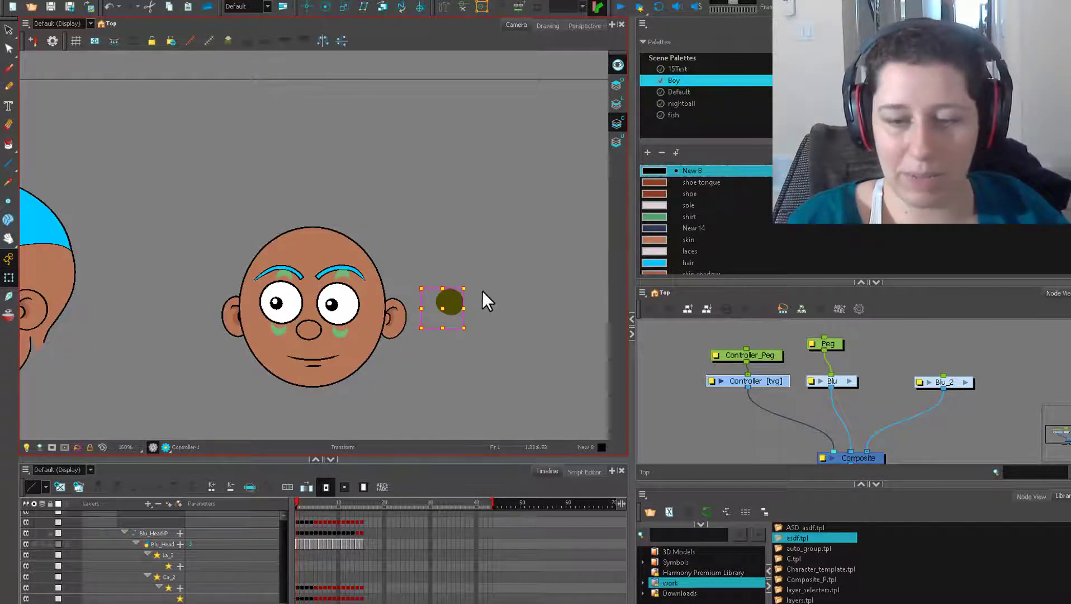
Select Controller_Peg in the layer list and apply Share Functions to it
{"action": "scroll", "coordinate": [486, 305], "scroll_direction": "up", "scroll_amount": 1}
{"action": "scroll", "coordinate": [485, 296], "scroll_direction": "down", "scroll_amount": 4}
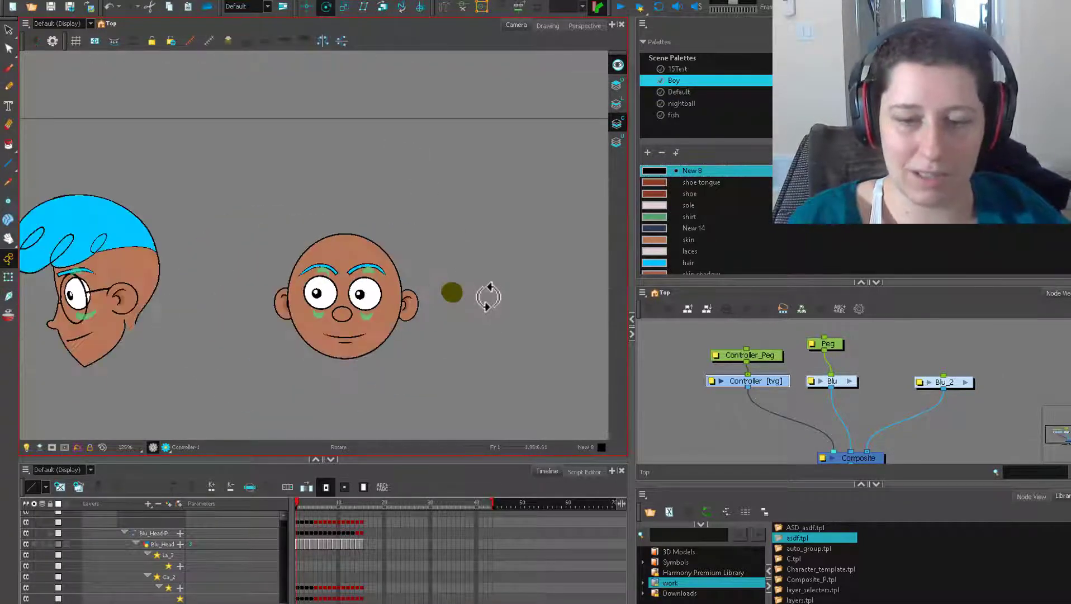
{"action": "scroll", "coordinate": [471, 299], "scroll_direction": "up", "scroll_amount": 4}
{"action": "key", "text": "shift+t"}
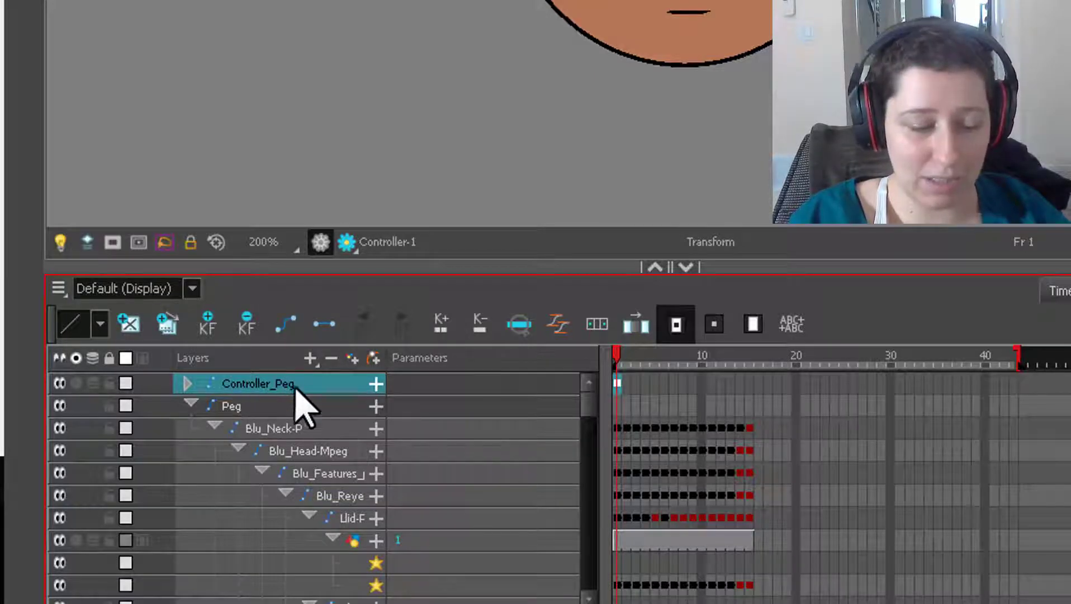
{"action": "right_click", "coordinate": [307, 384]}
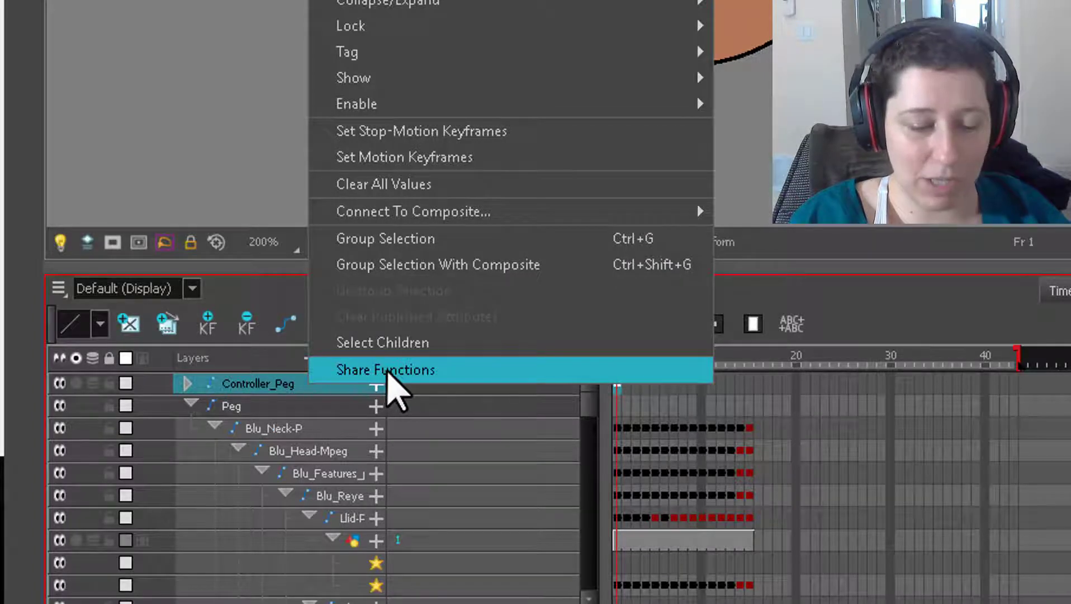
{"action": "left_click", "coordinate": [389, 373]}
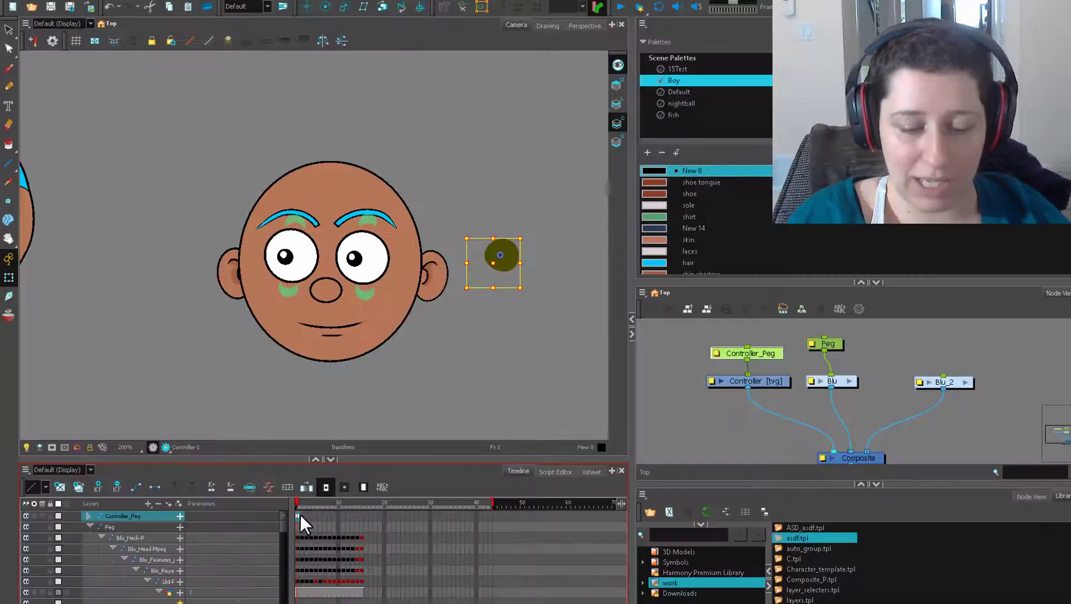
{"action": "right_click", "coordinate": [296, 516]}
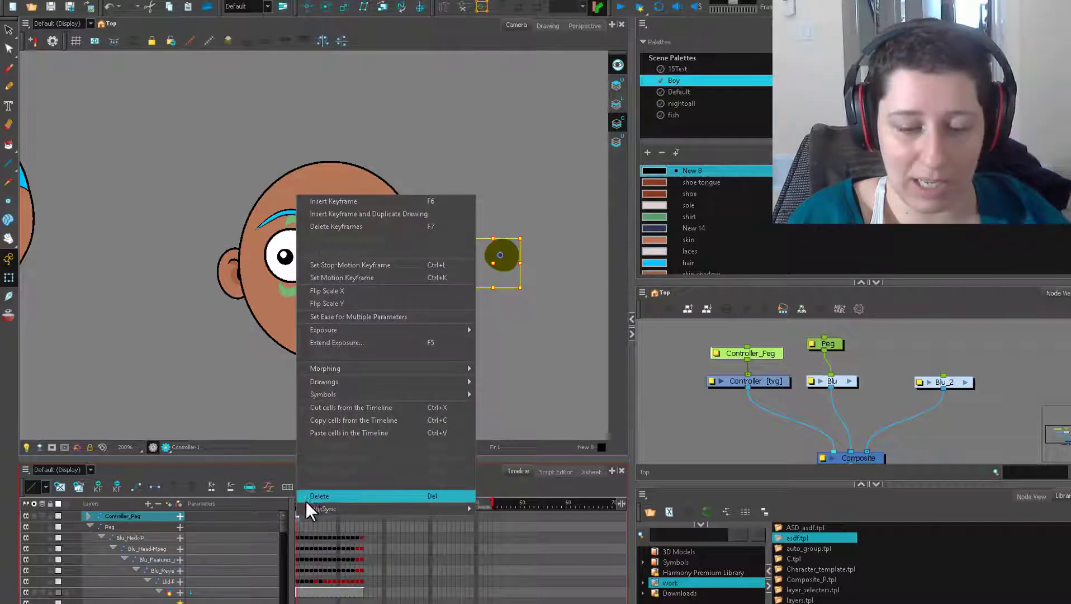
{"action": "left_click", "coordinate": [295, 517]}
{"action": "right_click", "coordinate": [771, 356]}
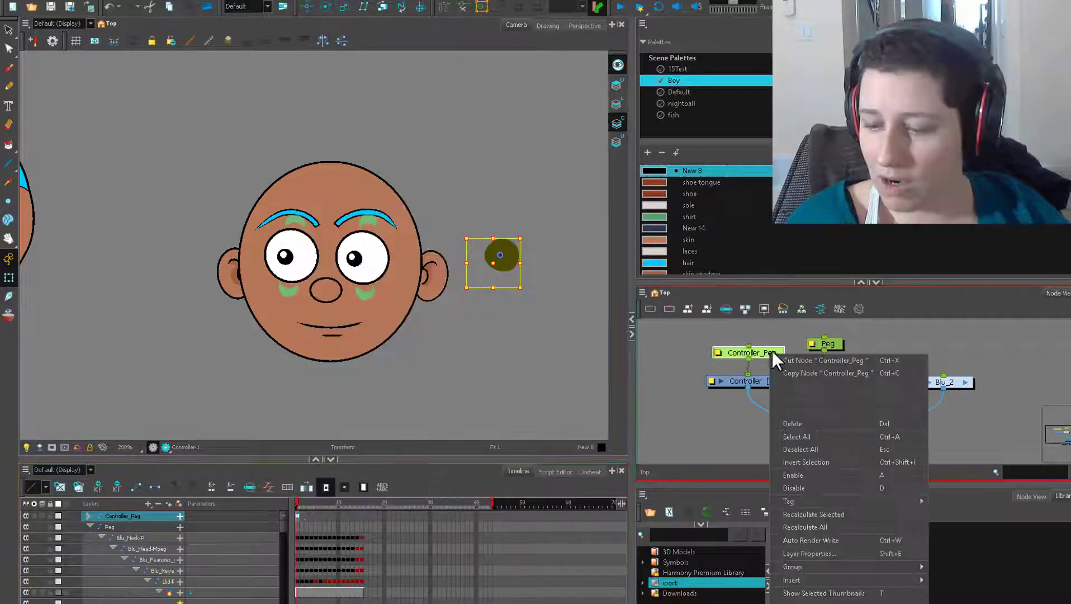
{"action": "left_click", "coordinate": [210, 536]}
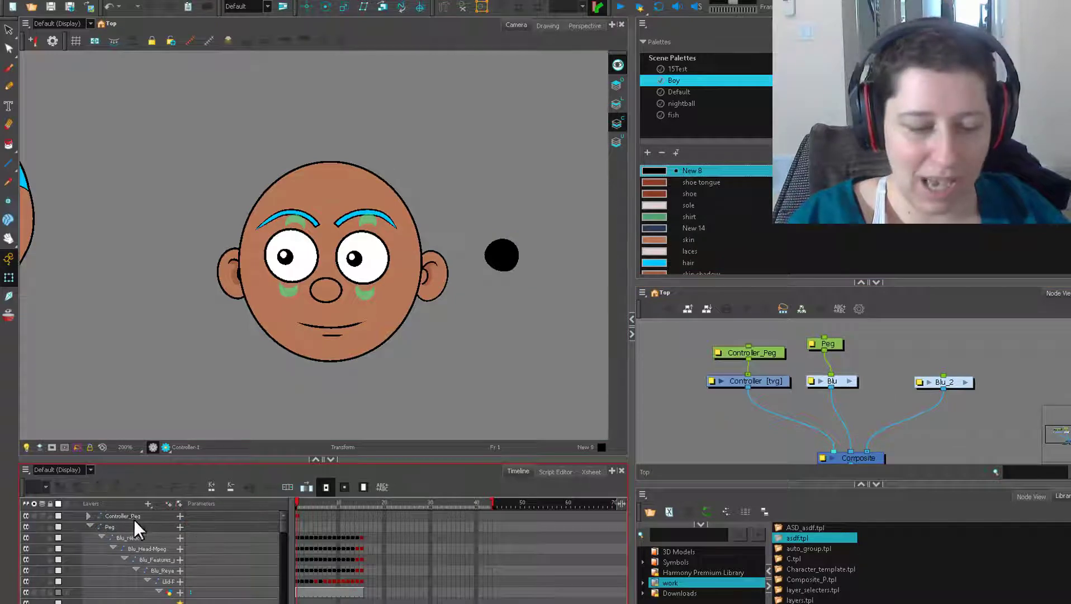
Select the Controller_Peg node and find its position, scale, angle and skew function columns in the Xsheet
{"action": "left_click_drag", "start_coordinate": [758, 354], "coordinate": [750, 360]}
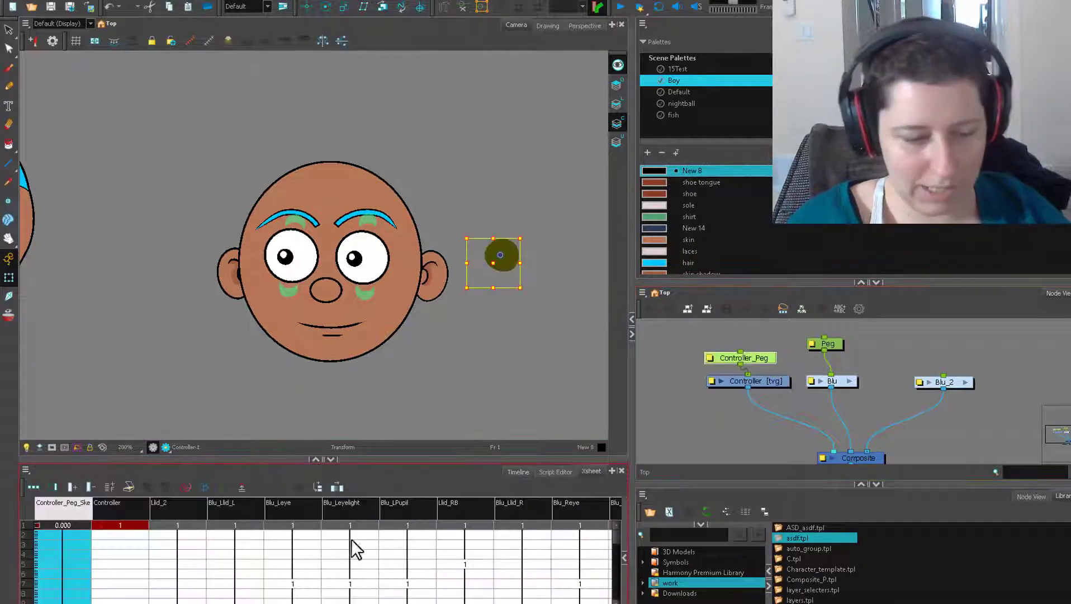
{"action": "left_click_drag", "start_coordinate": [411, 588], "coordinate": [364, 593]}
{"action": "left_click", "coordinate": [282, 401]}
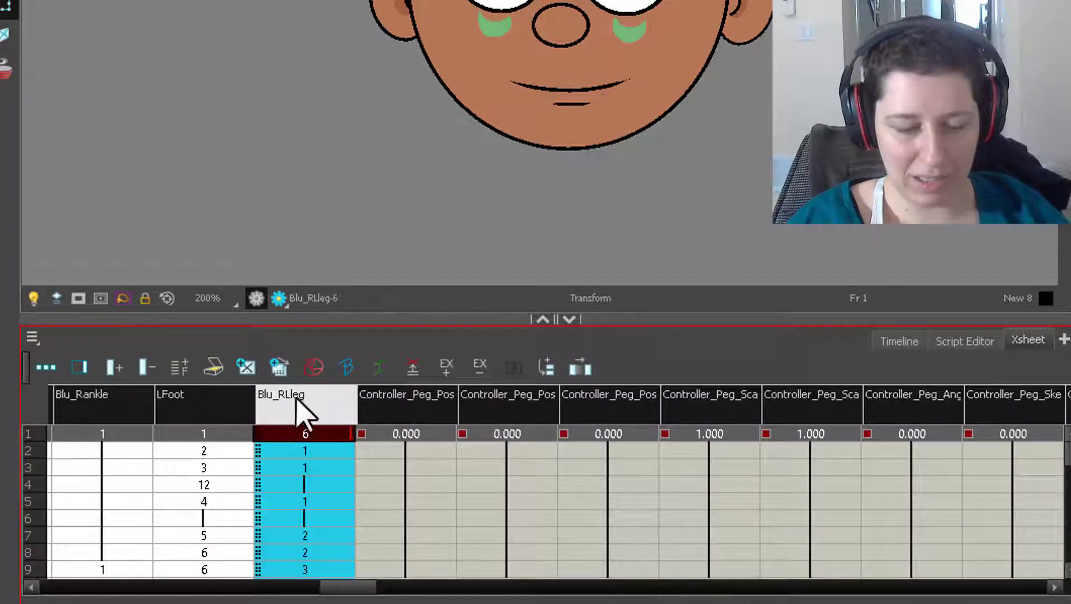
{"action": "left_click_drag", "start_coordinate": [363, 591], "coordinate": [364, 590]}
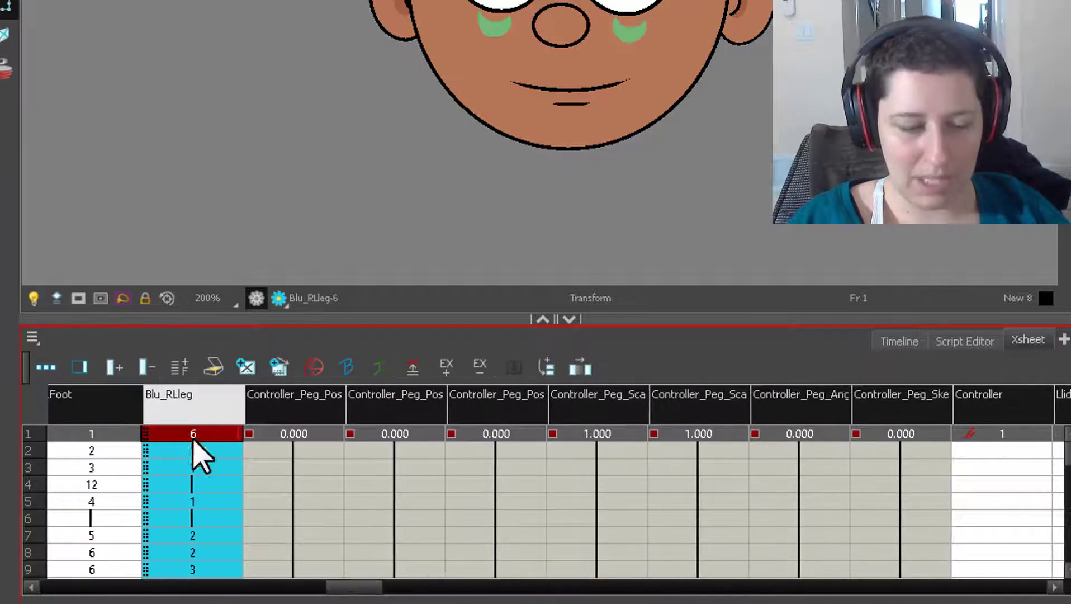
{"action": "left_click", "coordinate": [551, 412]}
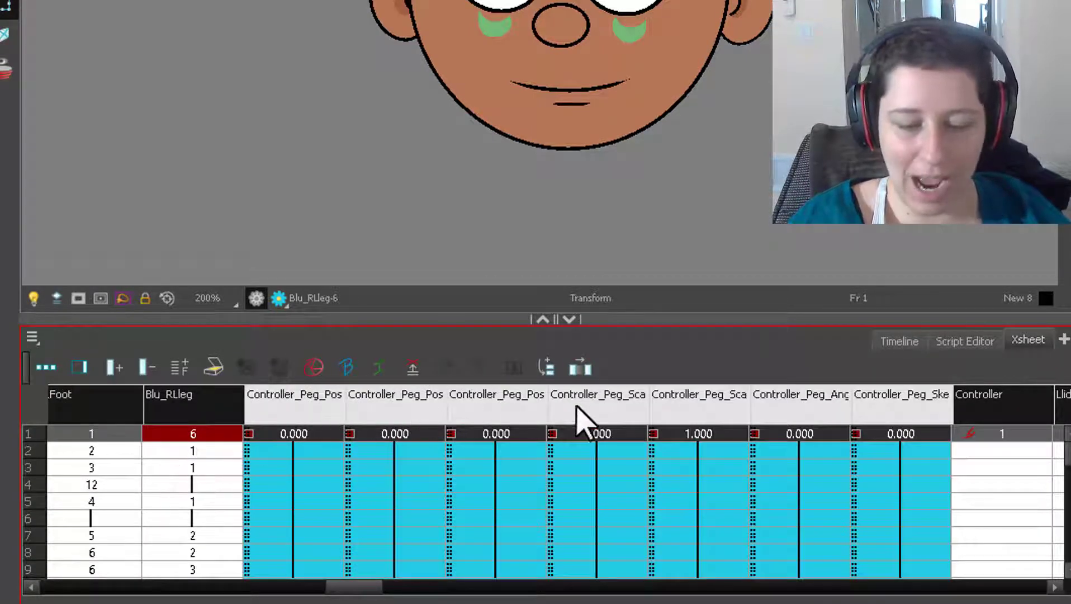
Widen the Controller_Peg position, scale, angle and skew columns in the Xsheet until their full names are readable
{"action": "left_click_drag", "start_coordinate": [953, 401], "coordinate": [1032, 416]}
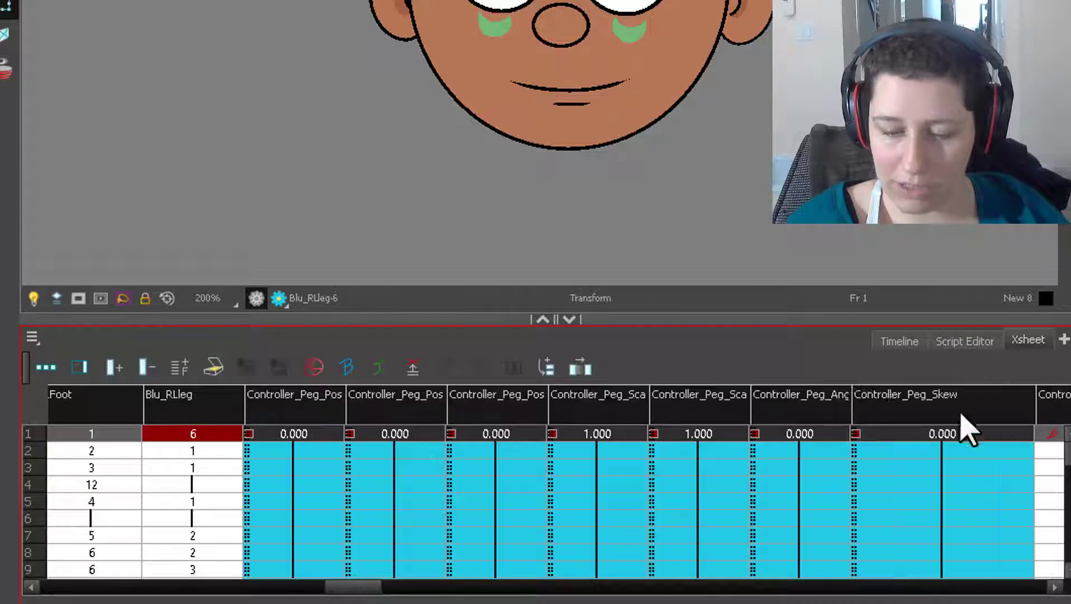
{"action": "left_click_drag", "start_coordinate": [852, 398], "coordinate": [898, 416]}
{"action": "left_click_drag", "start_coordinate": [747, 406], "coordinate": [795, 419]}
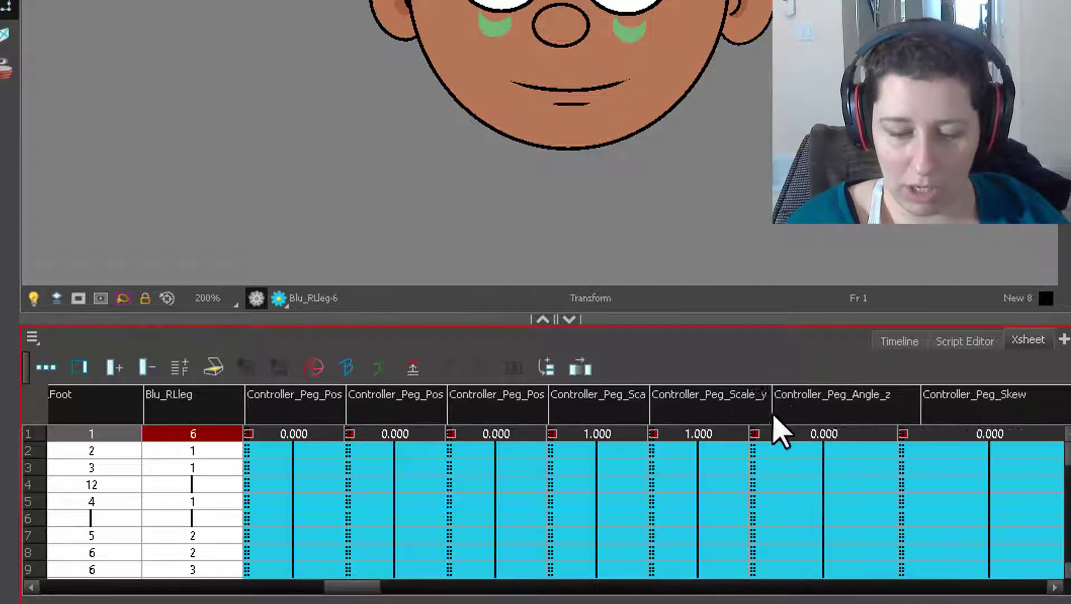
{"action": "left_click_drag", "start_coordinate": [649, 401], "coordinate": [674, 426]}
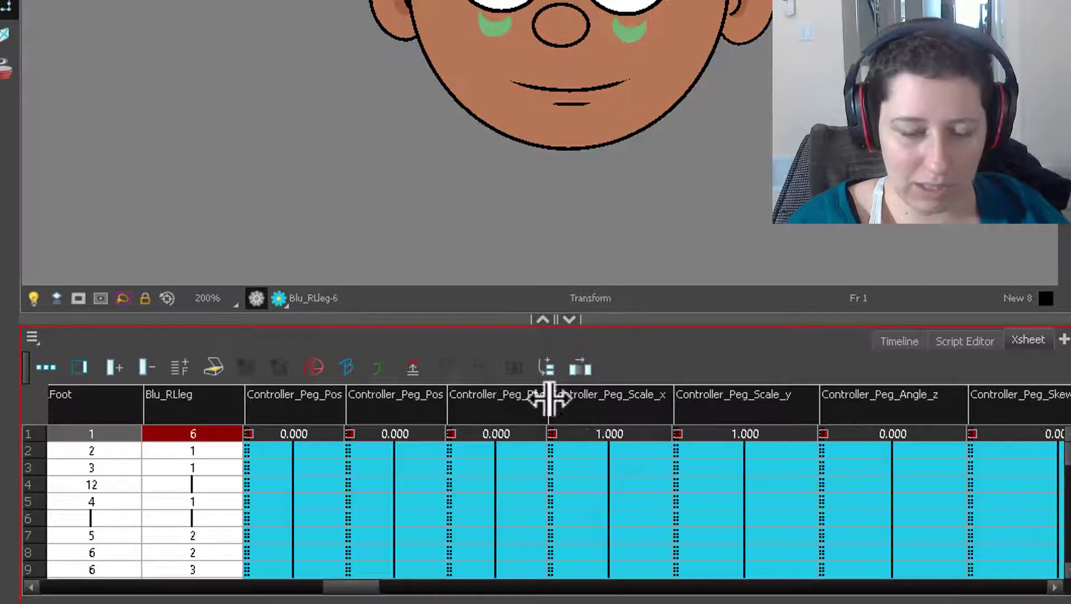
{"action": "left_click_drag", "start_coordinate": [547, 398], "coordinate": [579, 402]}
{"action": "left_click_drag", "start_coordinate": [445, 406], "coordinate": [475, 432]}
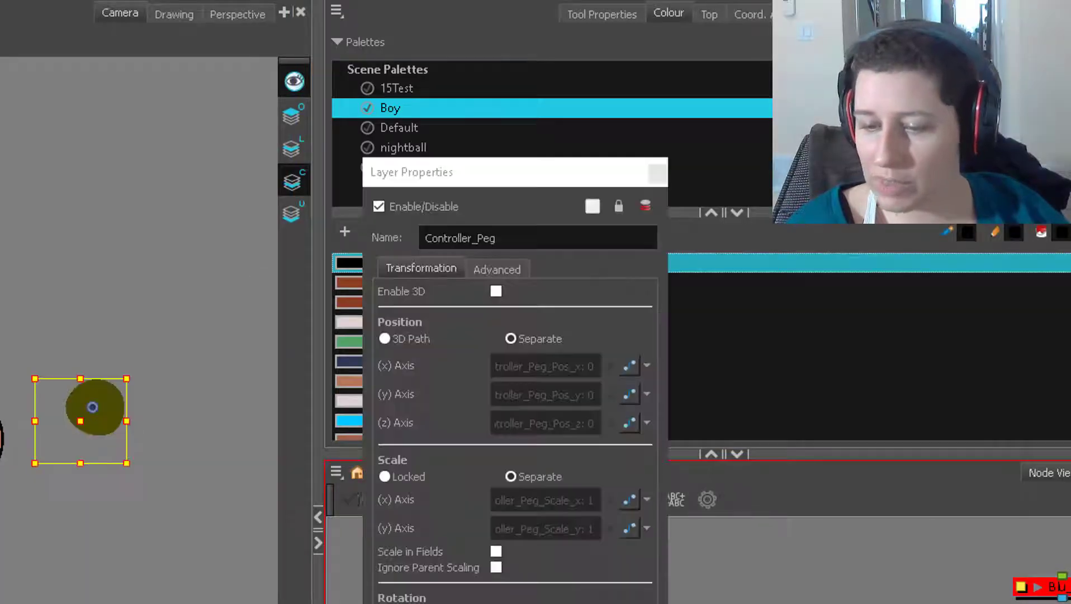
Examine the expression and Bezier functions available for Controller_Peg's Position x axis, including the Controller_Peg group
{"action": "left_click", "coordinate": [646, 365]}
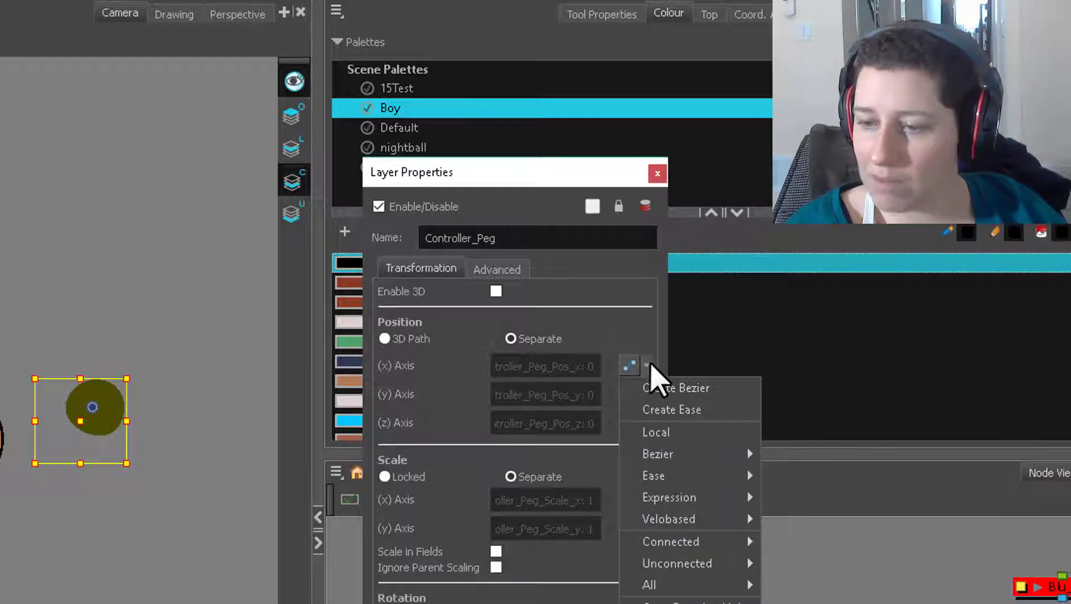
{"action": "mouse_move", "coordinate": [691, 498]}
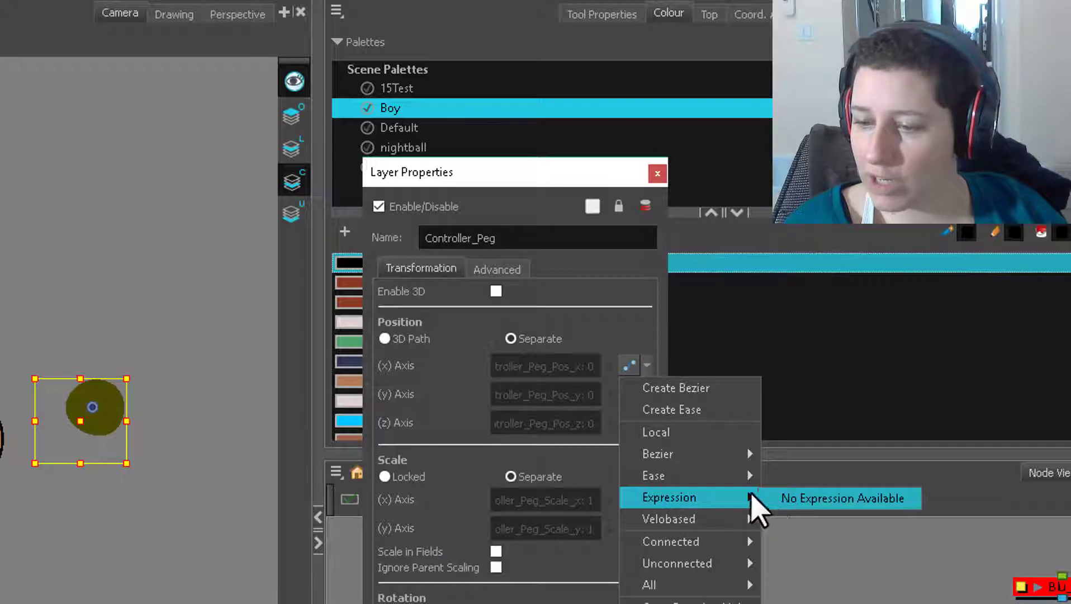
{"action": "mouse_move", "coordinate": [715, 457]}
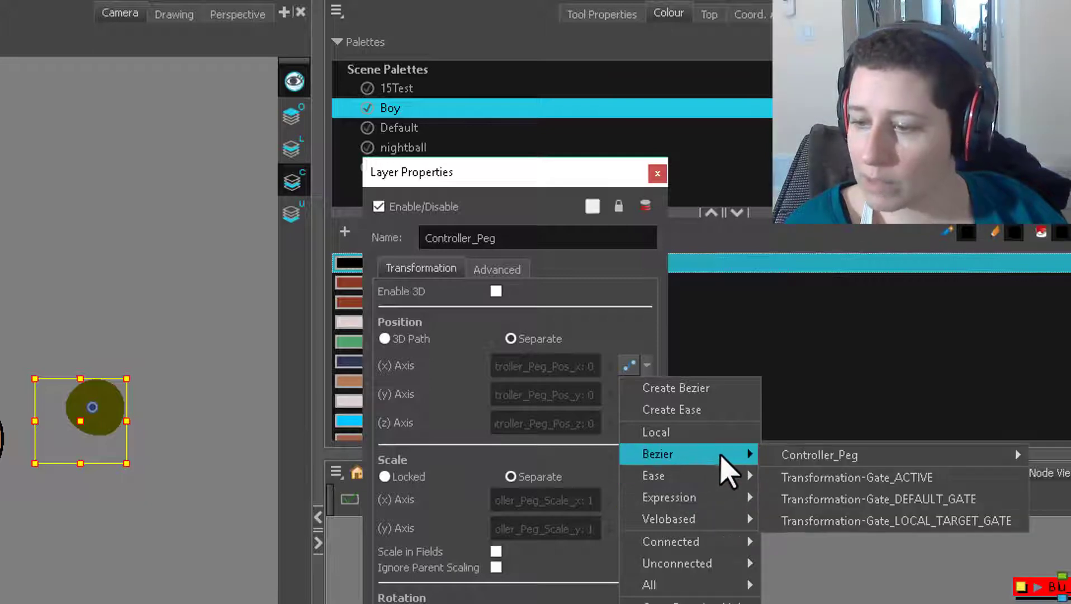
{"action": "mouse_move", "coordinate": [792, 463]}
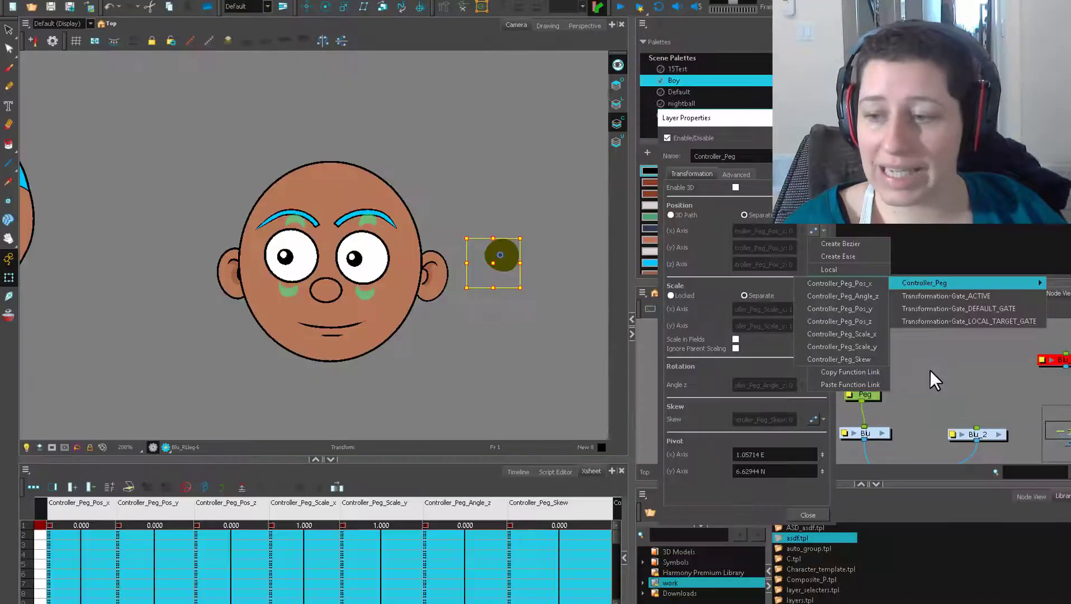
{"action": "key", "text": "Escape"}
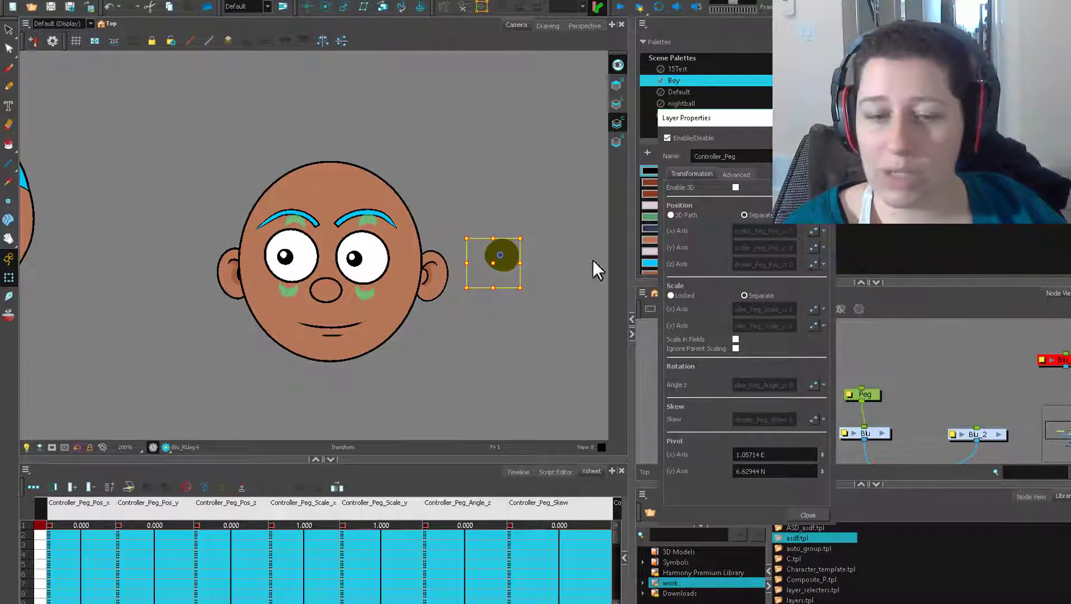
Locate Blu_Features_peg inside the Blu_2 group, starting from the bald head's nose, and open its layer properties
{"action": "left_click", "coordinate": [340, 292]}
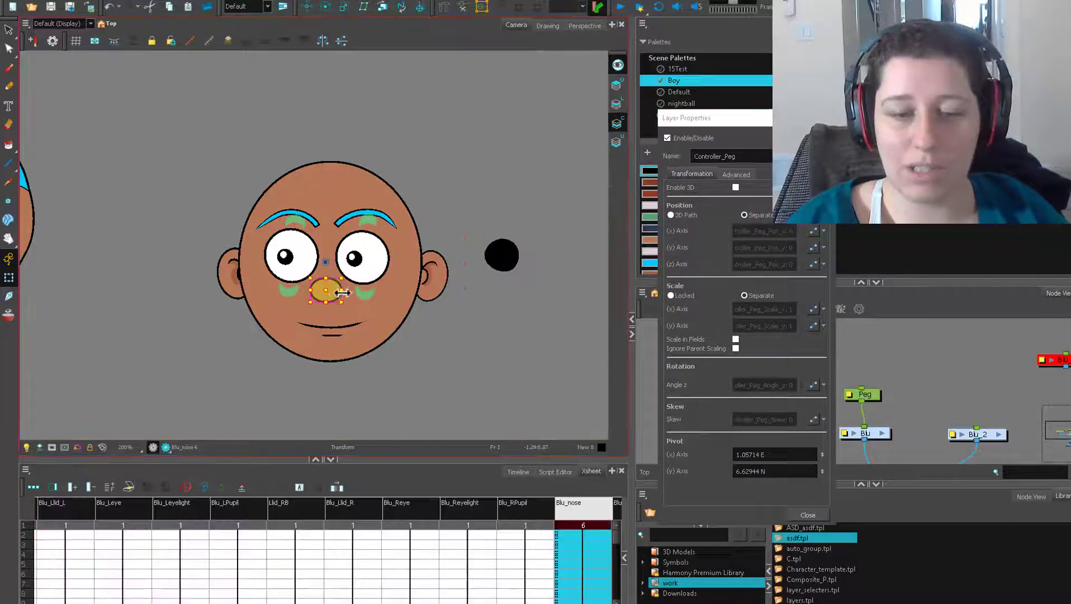
{"action": "mouse_move", "coordinate": [351, 305]}
{"action": "left_mouse_down"}
{"action": "mouse_move", "coordinate": [353, 369]}
{"action": "mouse_move", "coordinate": [360, 268]}
{"action": "mouse_move", "coordinate": [362, 470]}
{"action": "mouse_move", "coordinate": [361, 296]}
{"action": "left_mouse_up"}
{"action": "key", "text": "ctrl+z"}
{"action": "left_click", "coordinate": [998, 434]}
{"action": "left_click_drag", "start_coordinate": [987, 357], "coordinate": [1035, 339]}
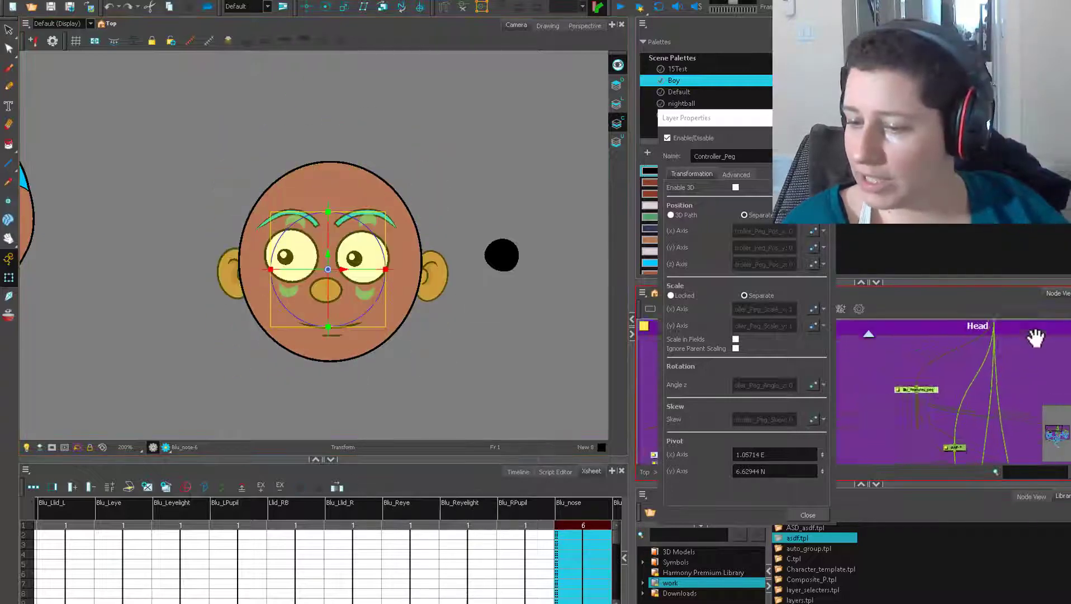
{"action": "scroll", "coordinate": [918, 386], "scroll_direction": "up", "scroll_amount": 2}
{"action": "left_click", "coordinate": [917, 379]}
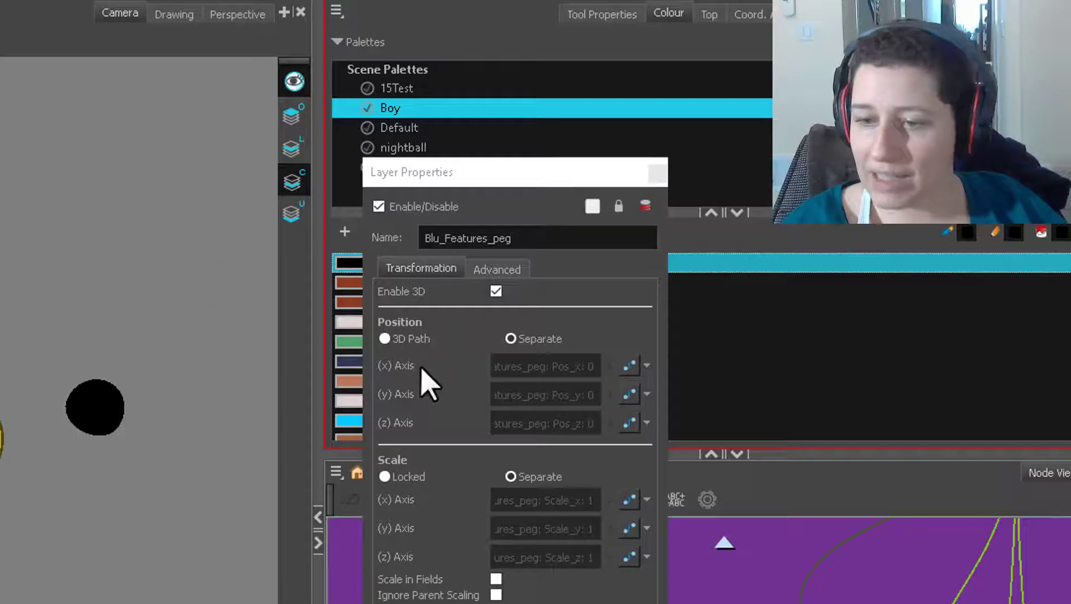
Look up Controller_Peg_Pos_x among the Bezier functions available for Blu_Features_peg's Position x axis, and close the layer properties
{"action": "left_click", "coordinate": [647, 364]}
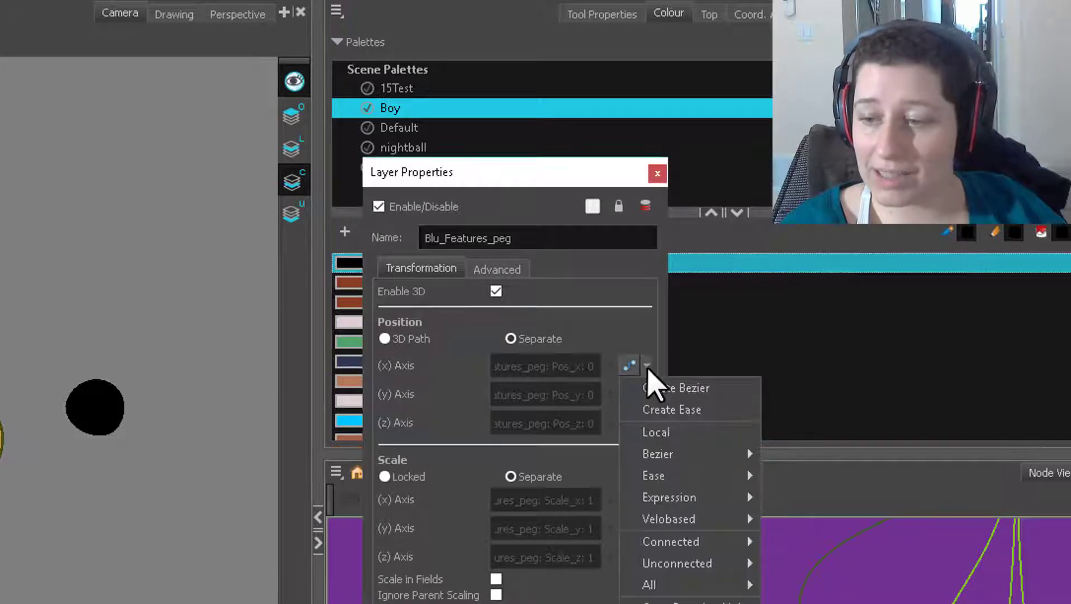
{"action": "mouse_move", "coordinate": [702, 505]}
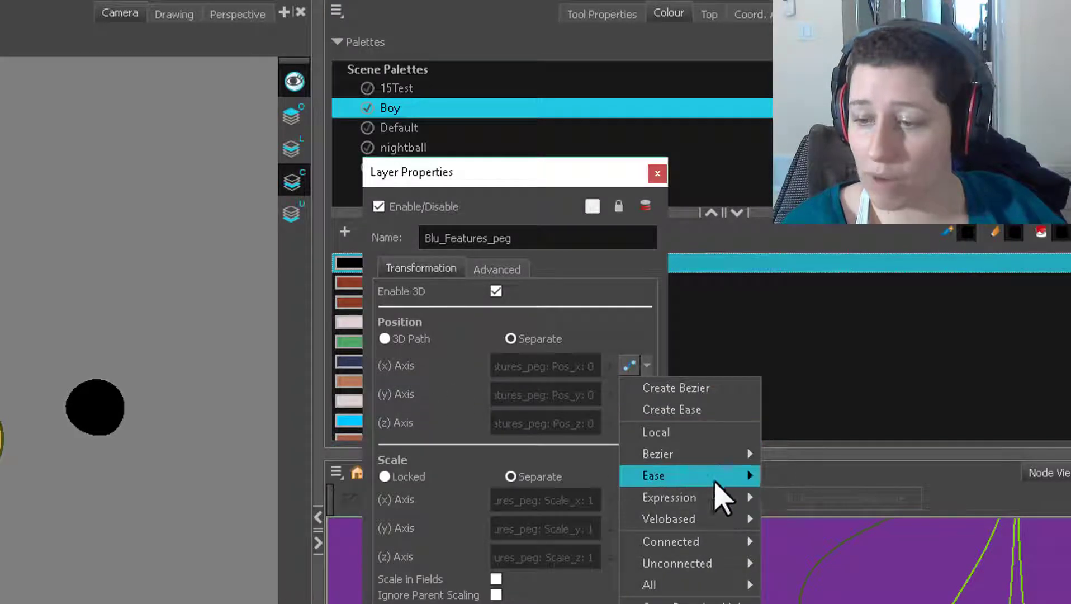
{"action": "mouse_move", "coordinate": [718, 456]}
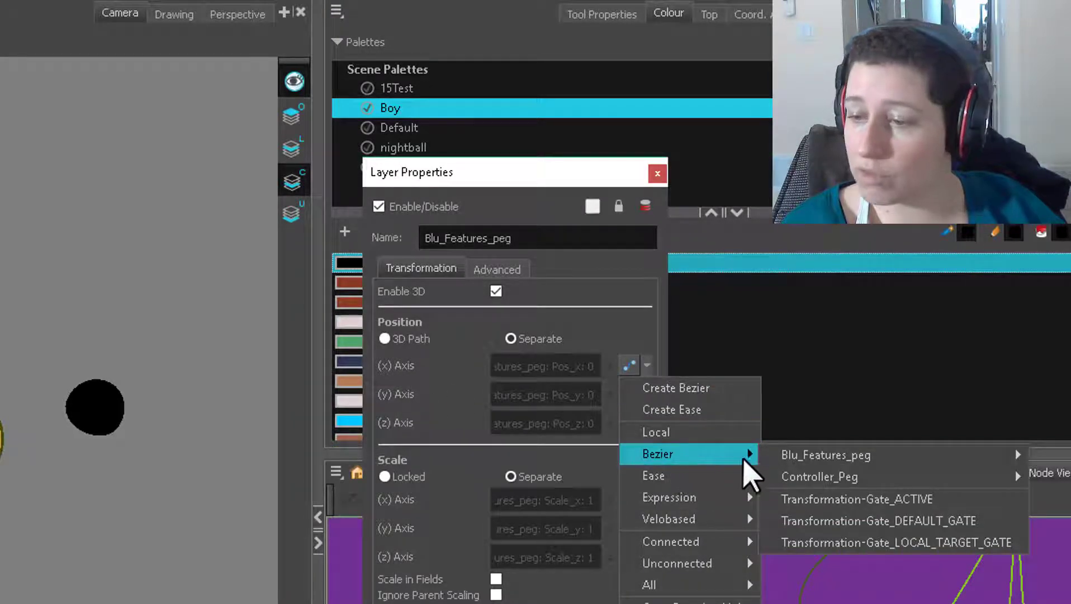
{"action": "mouse_move", "coordinate": [866, 484]}
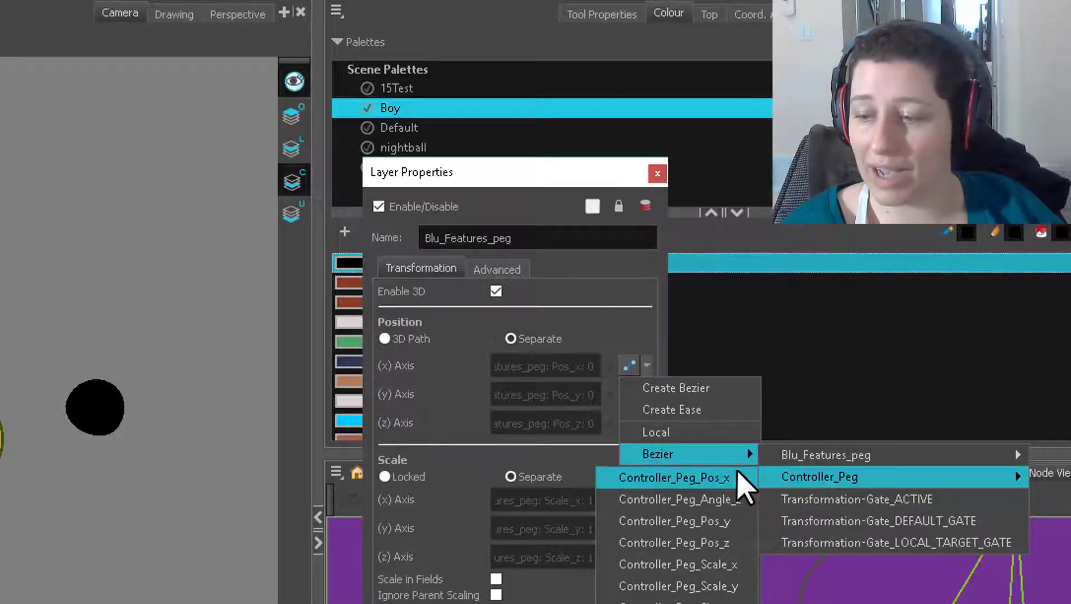
{"action": "left_click", "coordinate": [695, 479]}
{"action": "left_click", "coordinate": [657, 173]}
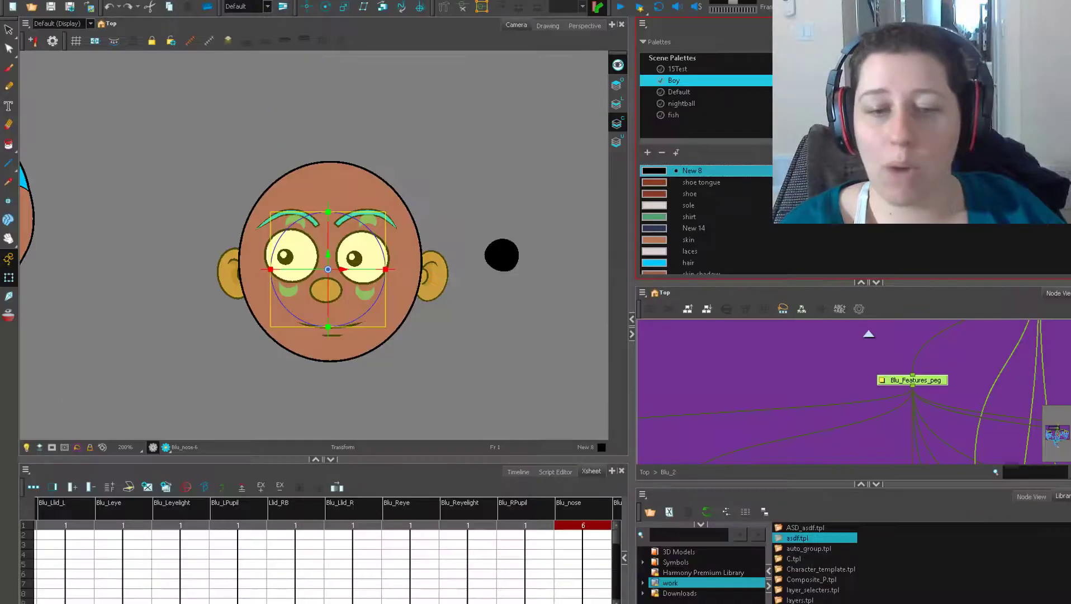
Try tilting the facial features upward, restore them, and move the black controller dot straight up to forehead height
{"action": "mouse_move", "coordinate": [327, 295]}
{"action": "left_mouse_down"}
{"action": "mouse_move", "coordinate": [323, 310]}
{"action": "mouse_move", "coordinate": [328, 274]}
{"action": "left_mouse_up"}
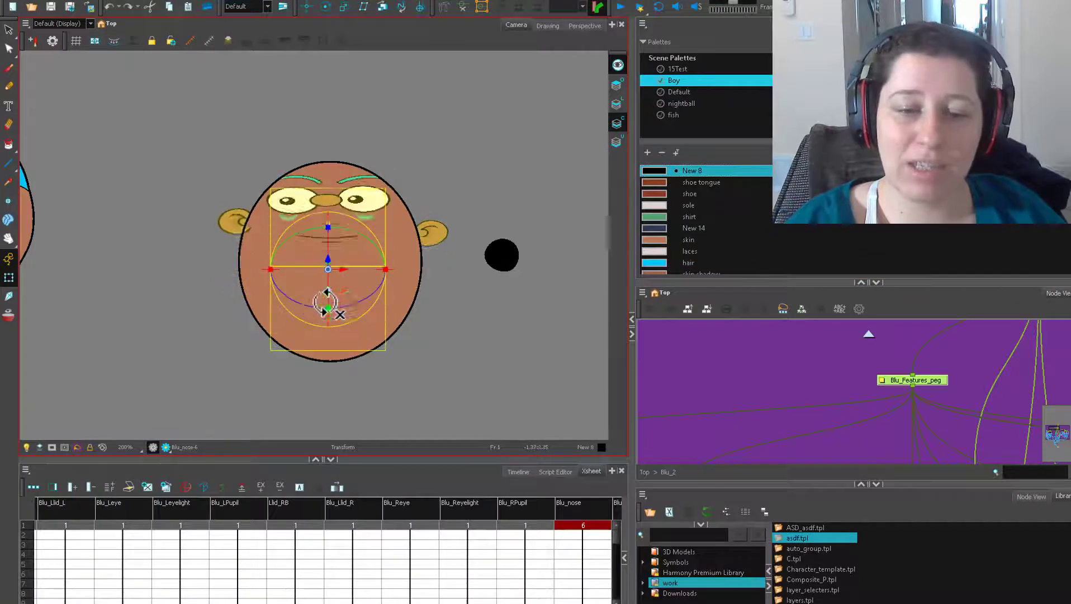
{"action": "left_click", "coordinate": [519, 252]}
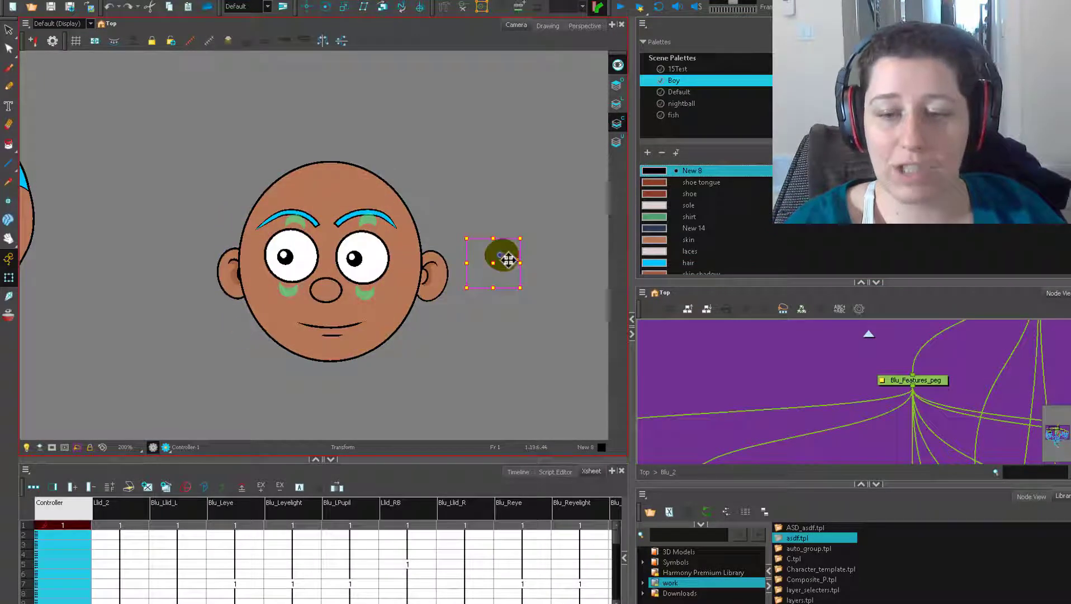
{"action": "left_click_drag", "start_coordinate": [504, 229], "coordinate": [504, 162]}
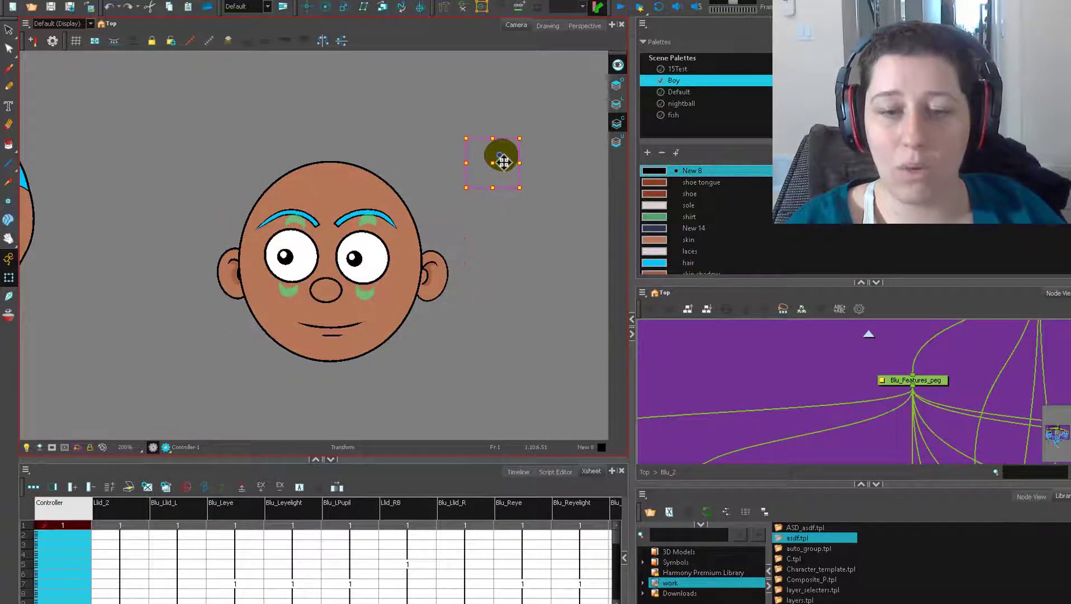
Try tilting the facial features upward and shifting them diagonally up off the head, undoing each change
{"action": "left_click", "coordinate": [318, 293]}
{"action": "left_click_drag", "start_coordinate": [317, 293], "coordinate": [453, 224]}
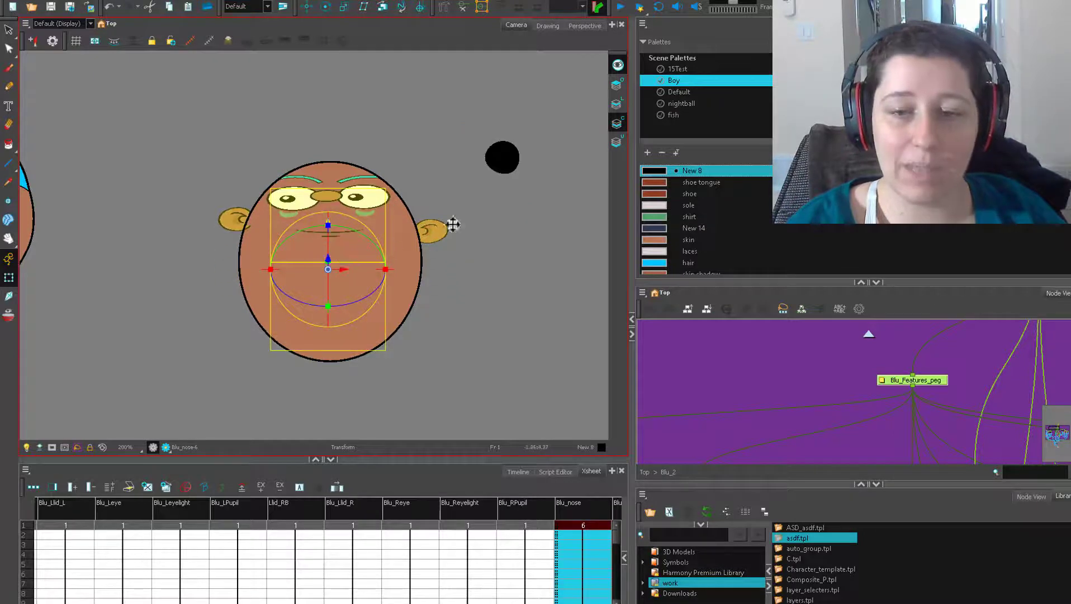
{"action": "key", "text": "ctrl+z"}
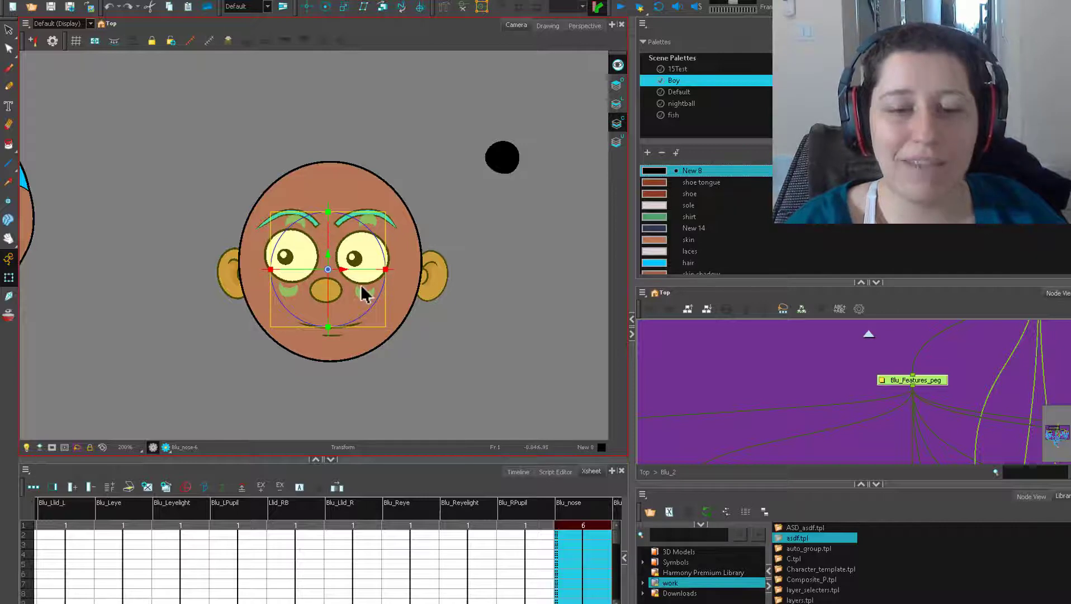
{"action": "left_click_drag", "start_coordinate": [326, 299], "coordinate": [282, 210]}
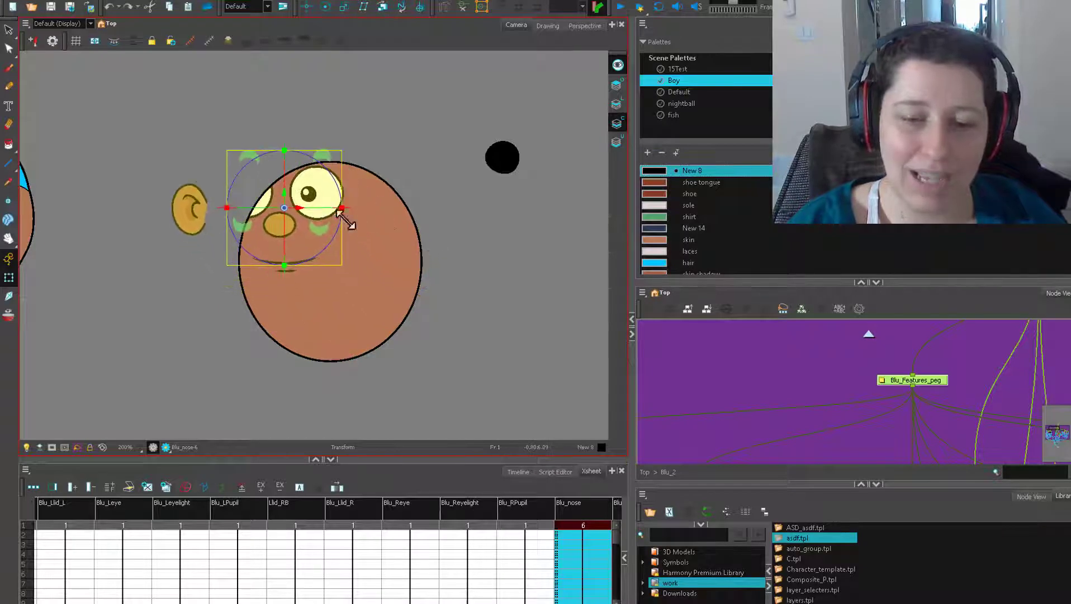
{"action": "key", "text": "ctrl+z"}
Move the black controller dot back down beside the eyes and select its parent peg, Controller_Peg
{"action": "left_click", "coordinate": [501, 185]}
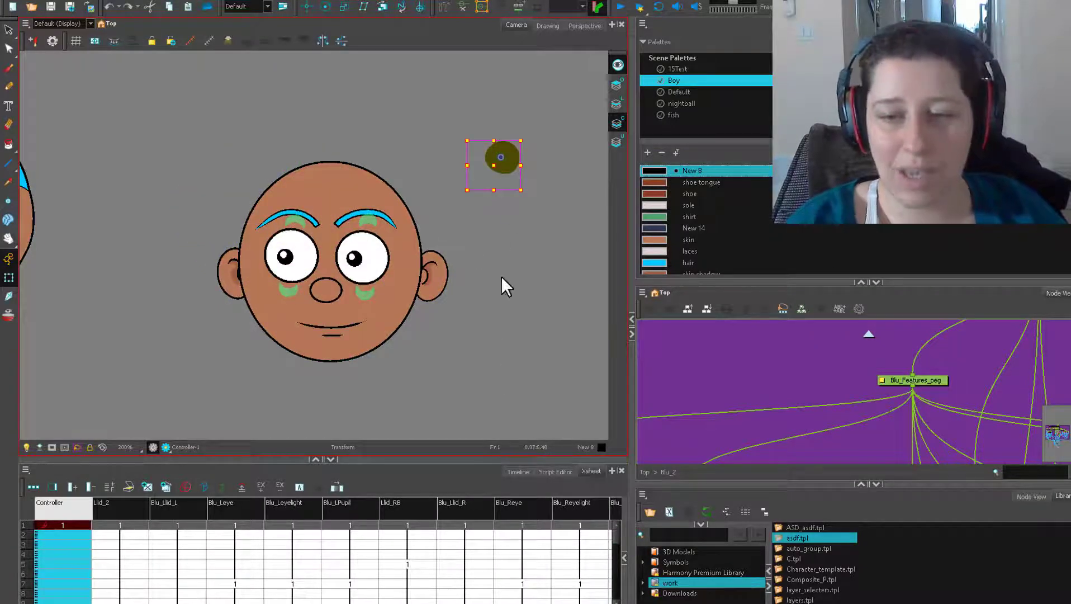
{"action": "left_click", "coordinate": [333, 290]}
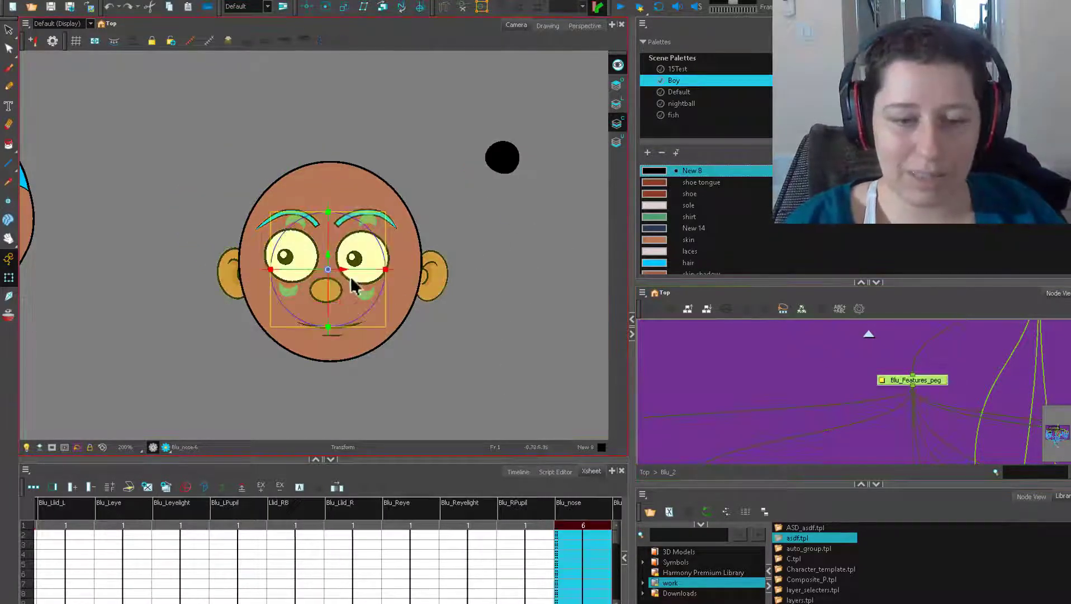
{"action": "left_click", "coordinate": [505, 161]}
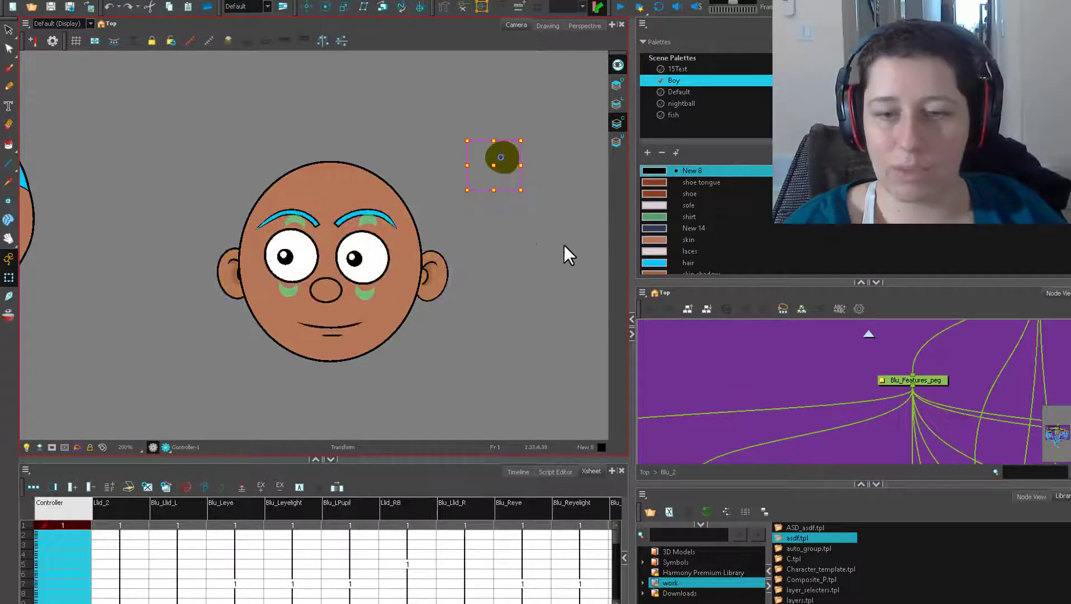
{"action": "left_click_drag", "start_coordinate": [511, 179], "coordinate": [510, 278]}
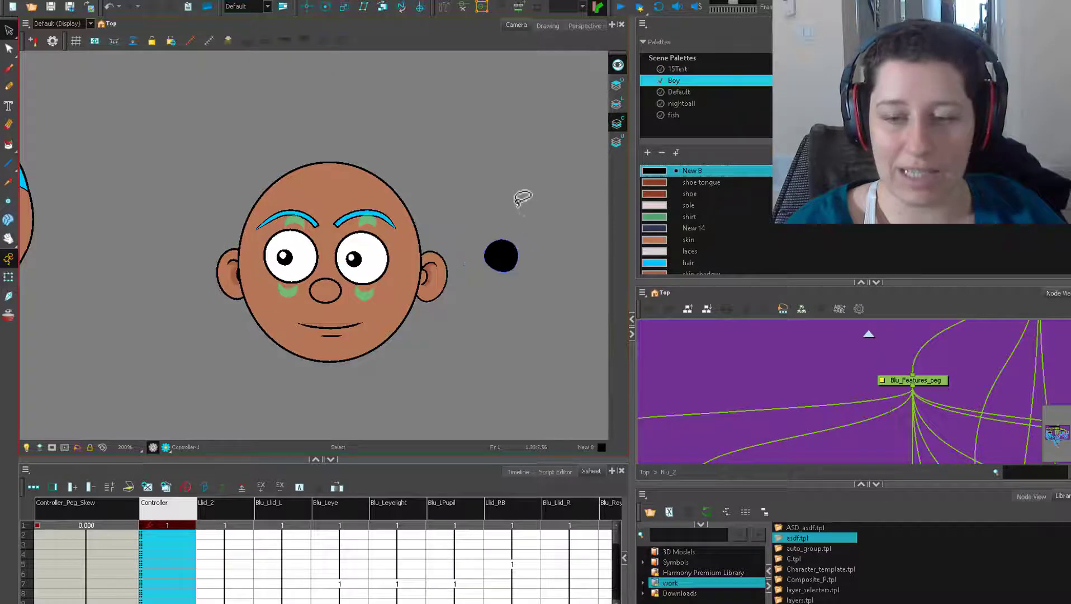
{"action": "key", "text": "b"}
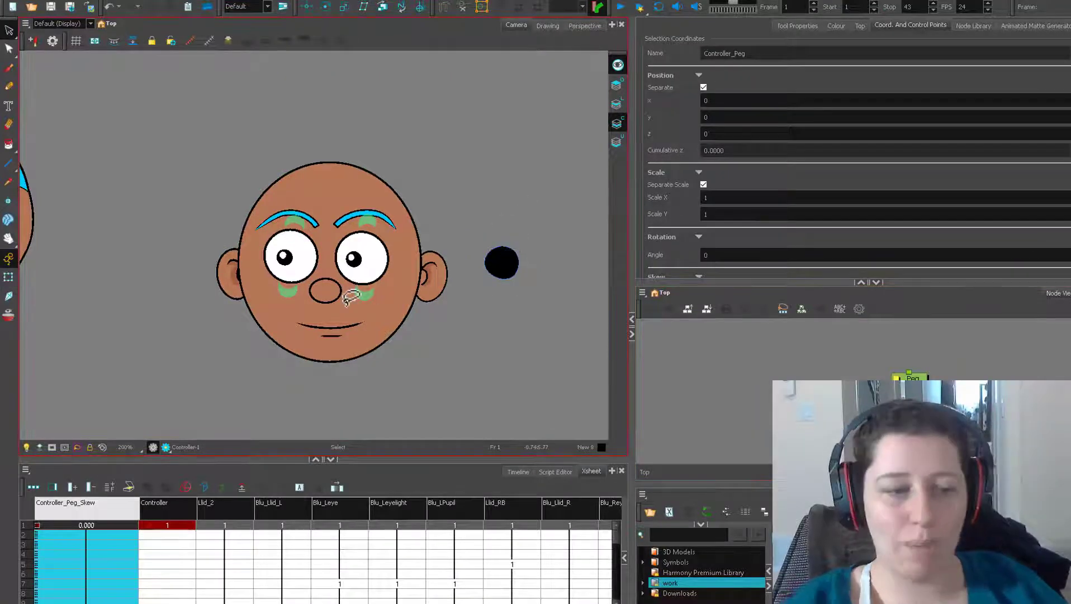
Move the controller dot straight up above the head and set Controller_Peg's Y position to 2 N
{"action": "left_click", "coordinate": [8, 276]}
{"action": "left_click_drag", "start_coordinate": [505, 277], "coordinate": [510, 169]}
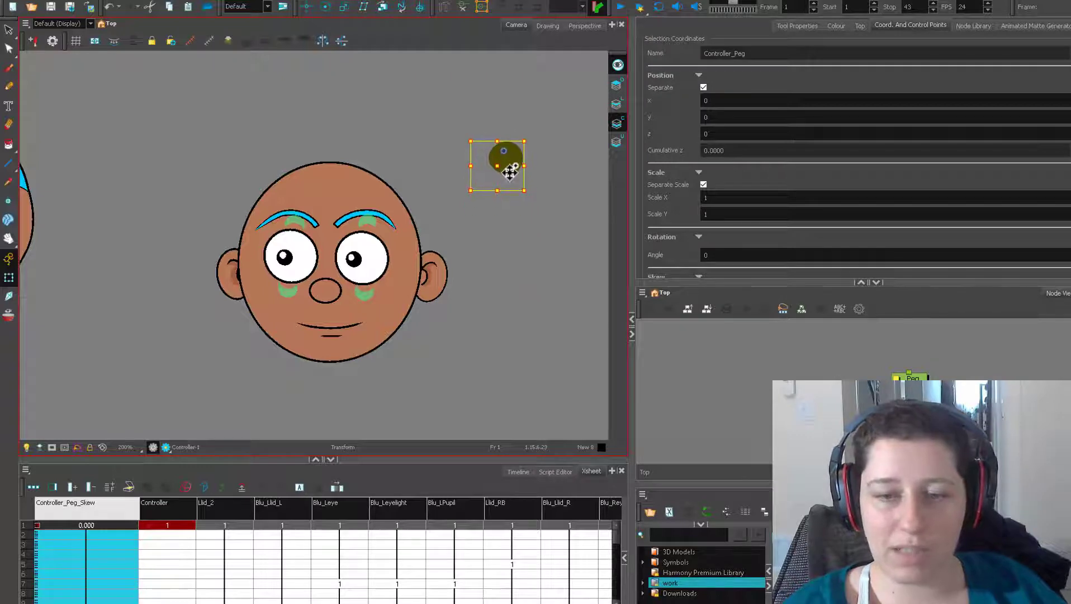
{"action": "left_click", "coordinate": [700, 120]}
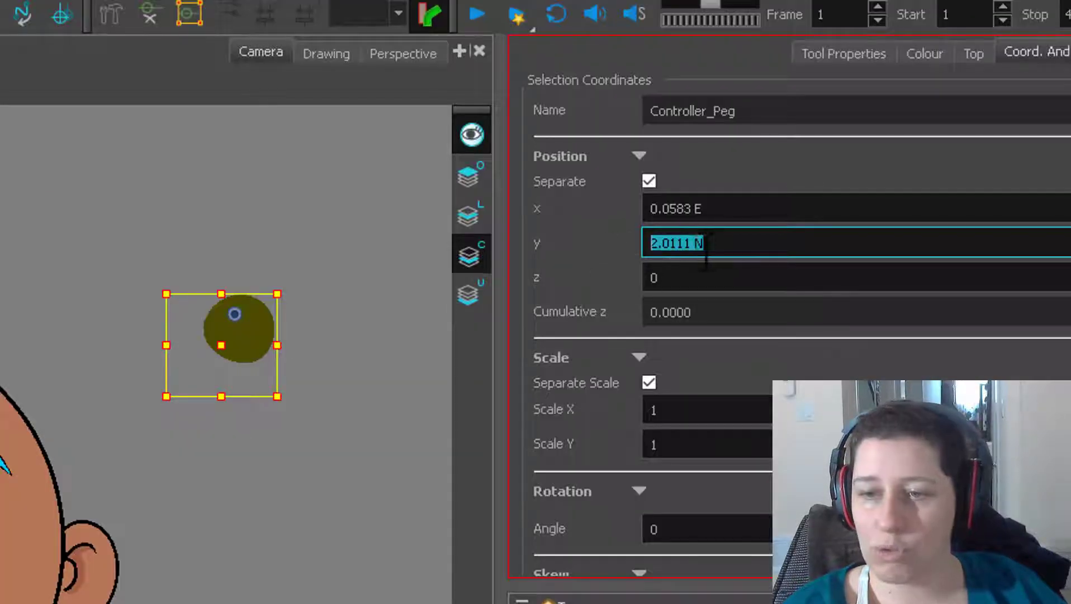
{"action": "type", "text": "2"}
{"action": "key", "text": "Return"}
{"action": "left_click", "coordinate": [241, 342]}
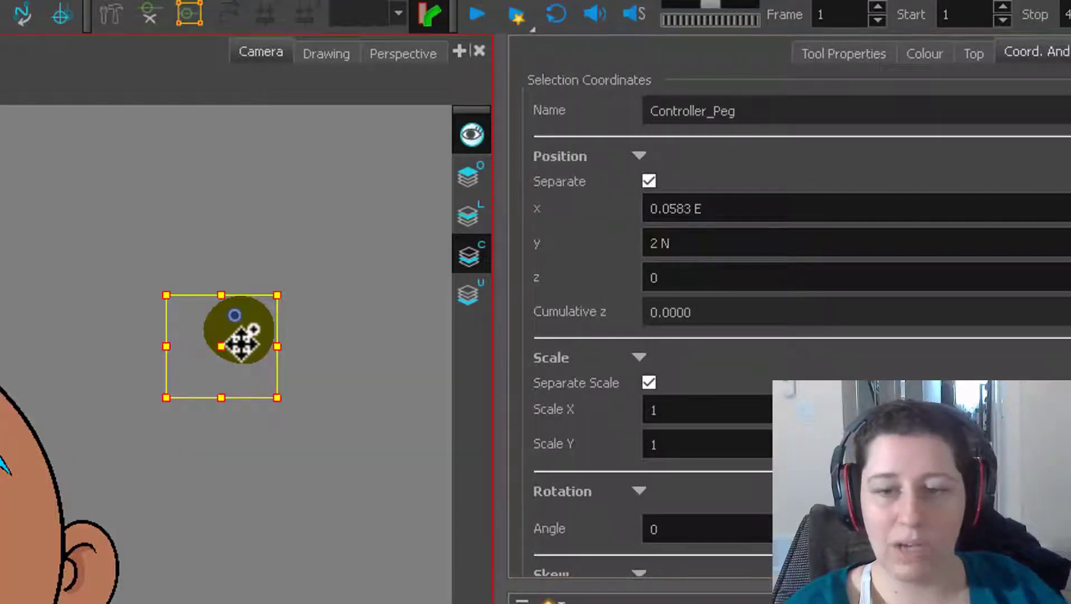
Tilt the facial features upward by rotating Blu_Features_peg to about -44° on the X axis
{"action": "left_click", "coordinate": [1, 601]}
{"action": "key", "text": "b"}
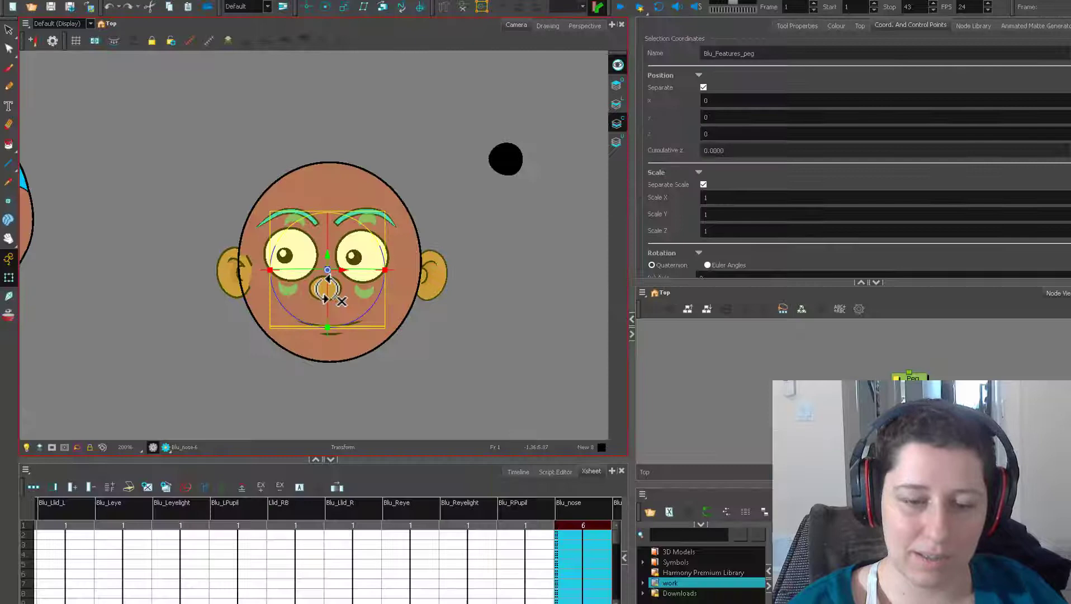
{"action": "left_click_drag", "start_coordinate": [325, 298], "coordinate": [325, 260]}
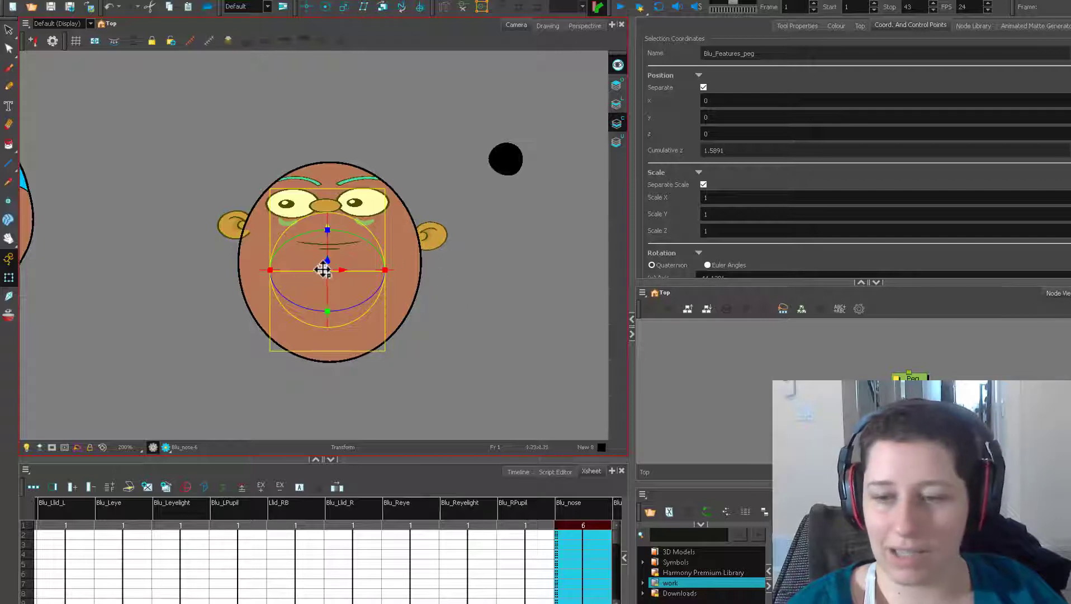
{"action": "scroll", "coordinate": [665, 163], "scroll_direction": "down", "scroll_amount": 3}
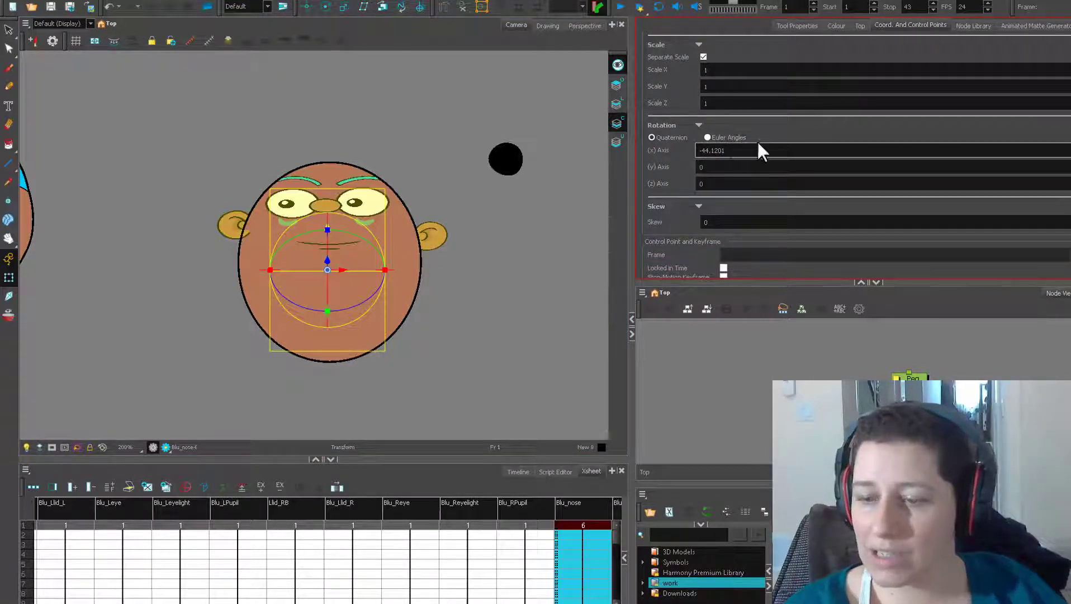
Handwrite "+2 = -44" beside the controller dot on the asdf drawing layer
{"action": "left_click", "coordinate": [749, 392]}
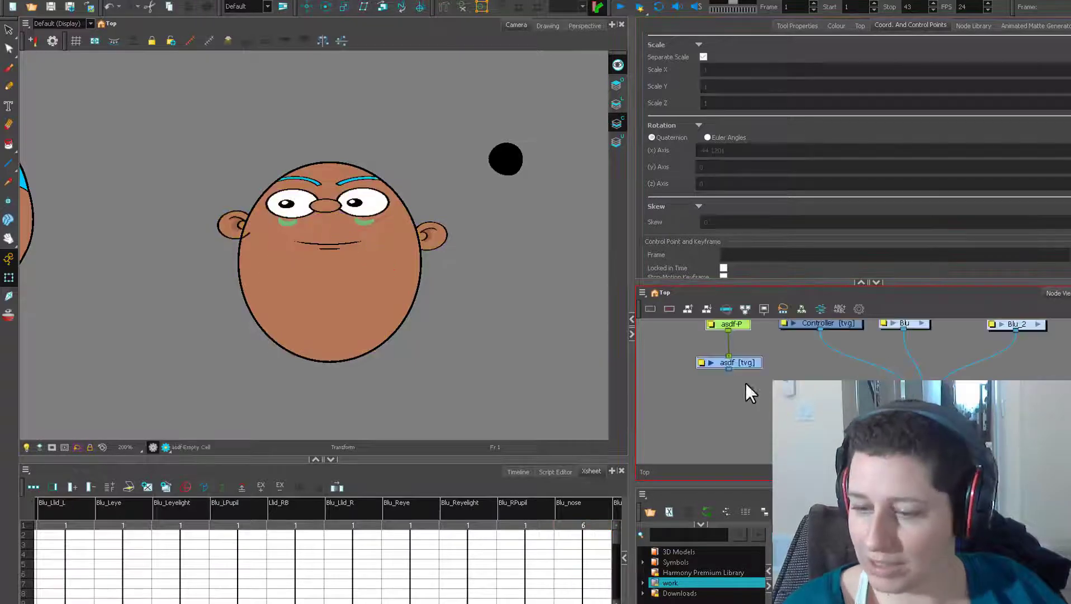
{"action": "left_click", "coordinate": [777, 365]}
{"action": "mouse_move", "coordinate": [542, 150]}
{"action": "left_mouse_down"}
{"action": "mouse_move", "coordinate": [542, 171]}
{"action": "mouse_move", "coordinate": [552, 160]}
{"action": "mouse_move", "coordinate": [465, 168]}
{"action": "left_mouse_up"}
{"action": "mouse_move", "coordinate": [465, 173]}
{"action": "left_mouse_down"}
{"action": "mouse_move", "coordinate": [489, 198]}
{"action": "mouse_move", "coordinate": [521, 181]}
{"action": "left_mouse_up"}
{"action": "left_click_drag", "start_coordinate": [503, 192], "coordinate": [523, 190]}
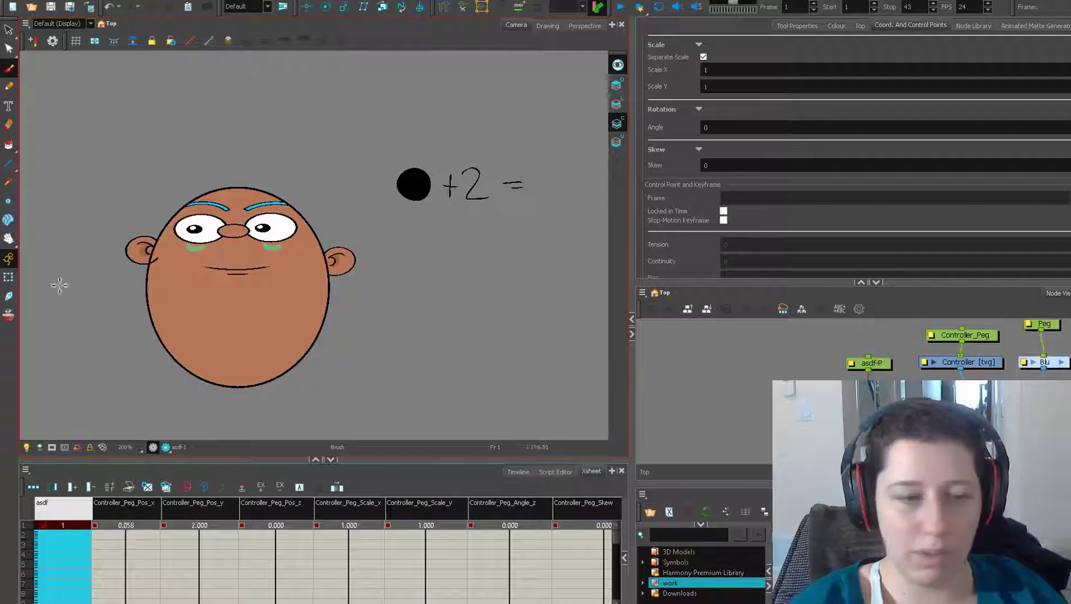
{"action": "left_click", "coordinate": [8, 276]}
{"action": "left_click", "coordinate": [233, 231]}
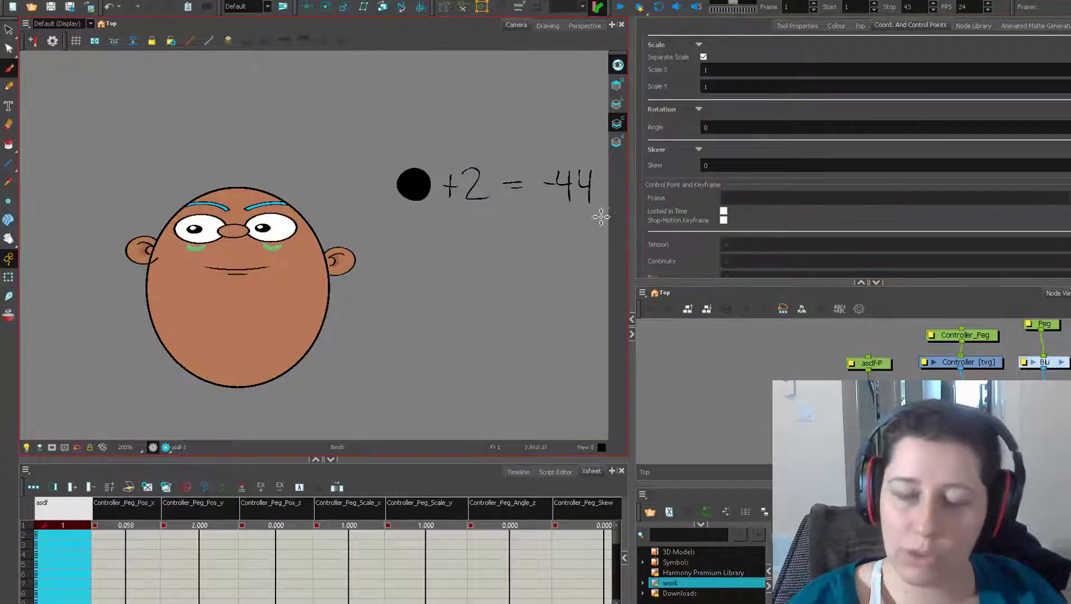
Handwrite "controller y" above the equation, put the -44 over 2, and add "(-22)" with arrows to the notes
{"action": "left_click_drag", "start_coordinate": [581, 246], "coordinate": [566, 272]}
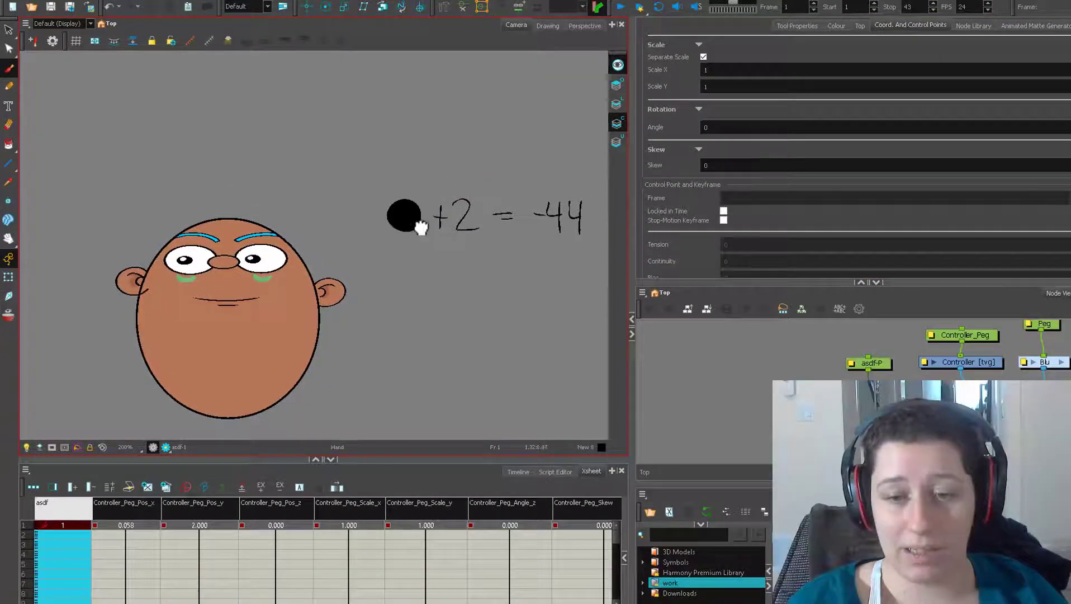
{"action": "left_click_drag", "start_coordinate": [421, 226], "coordinate": [431, 257]}
{"action": "left_click_drag", "start_coordinate": [343, 155], "coordinate": [357, 160]}
{"action": "left_click_drag", "start_coordinate": [370, 144], "coordinate": [387, 159]}
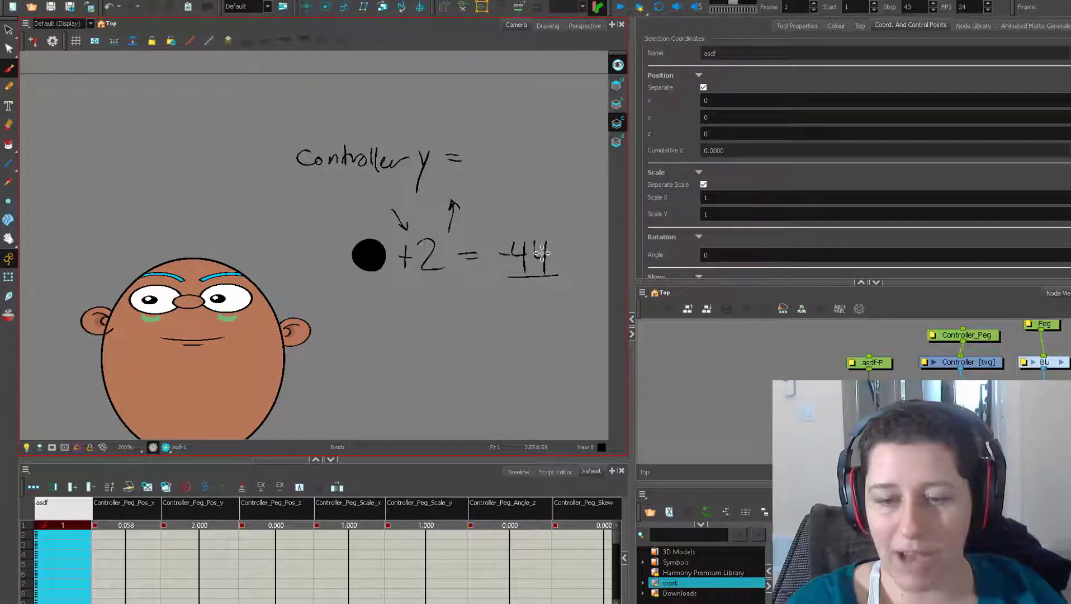
{"action": "left_click_drag", "start_coordinate": [528, 293], "coordinate": [551, 305]}
{"action": "mouse_move", "coordinate": [394, 116]}
{"action": "left_mouse_down"}
{"action": "mouse_move", "coordinate": [352, 196]}
{"action": "mouse_move", "coordinate": [437, 162]}
{"action": "mouse_move", "coordinate": [399, 112]}
{"action": "left_mouse_up"}
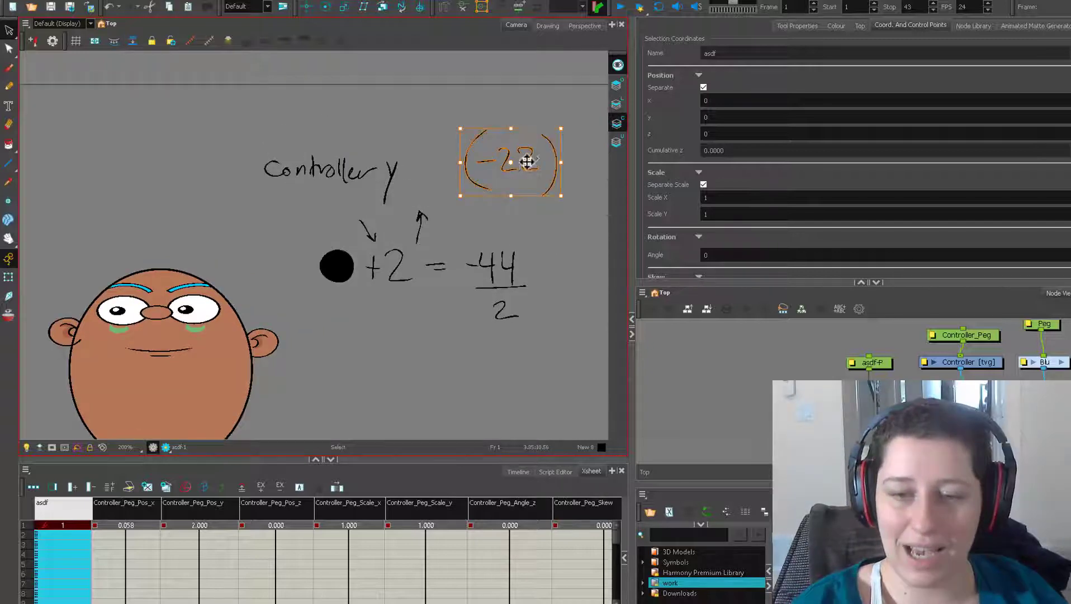
Place the handwritten "(-22)" directly after "controller y", add an equals sign, and draw an arrow down to the -44
{"action": "mouse_move", "coordinate": [509, 162]}
{"action": "left_mouse_down"}
{"action": "mouse_move", "coordinate": [454, 169]}
{"action": "mouse_move", "coordinate": [490, 170]}
{"action": "left_mouse_up"}
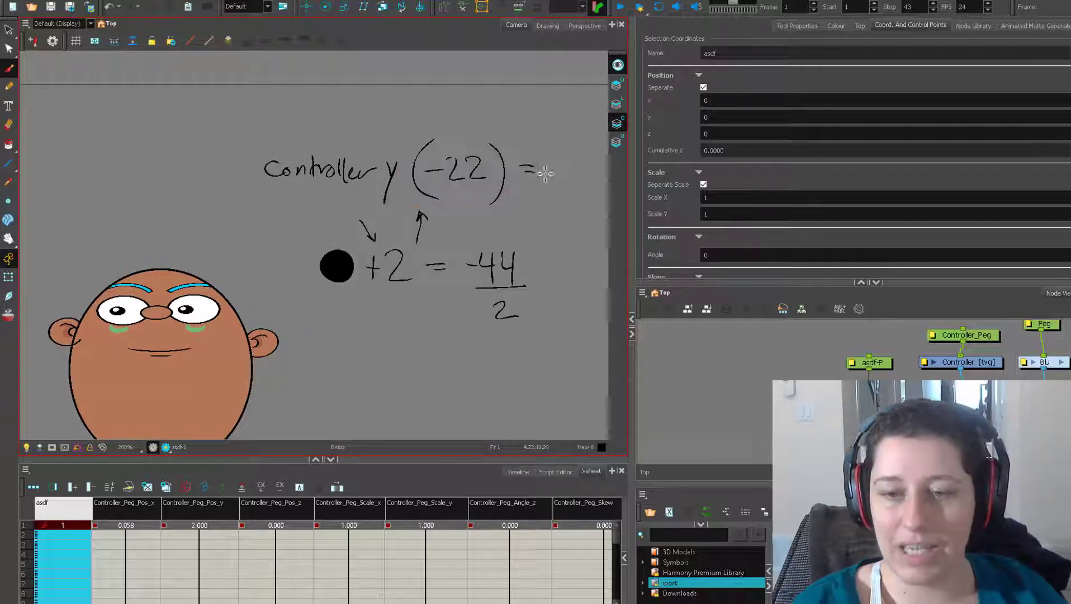
{"action": "left_click_drag", "start_coordinate": [571, 178], "coordinate": [523, 170]}
{"action": "mouse_move", "coordinate": [449, 207]}
{"action": "left_mouse_down"}
{"action": "mouse_move", "coordinate": [451, 228]}
{"action": "mouse_move", "coordinate": [457, 219]}
{"action": "left_mouse_up"}
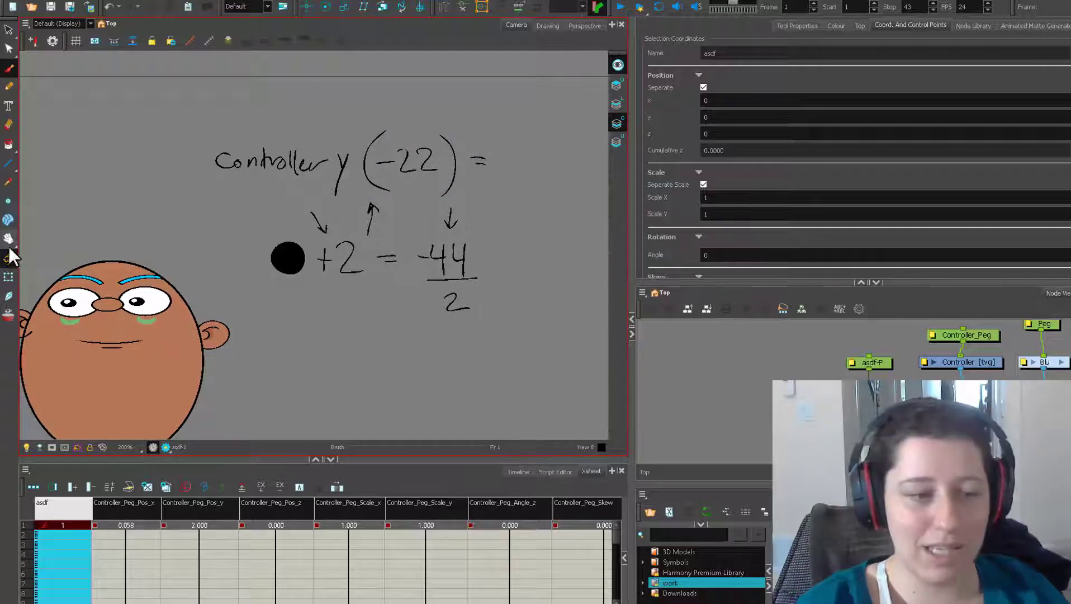
Check Blu_Features_peg's X-axis rotation and complete the handwritten formula with "head X Rotation"
{"action": "left_click", "coordinate": [8, 276]}
{"action": "left_click", "coordinate": [112, 307]}
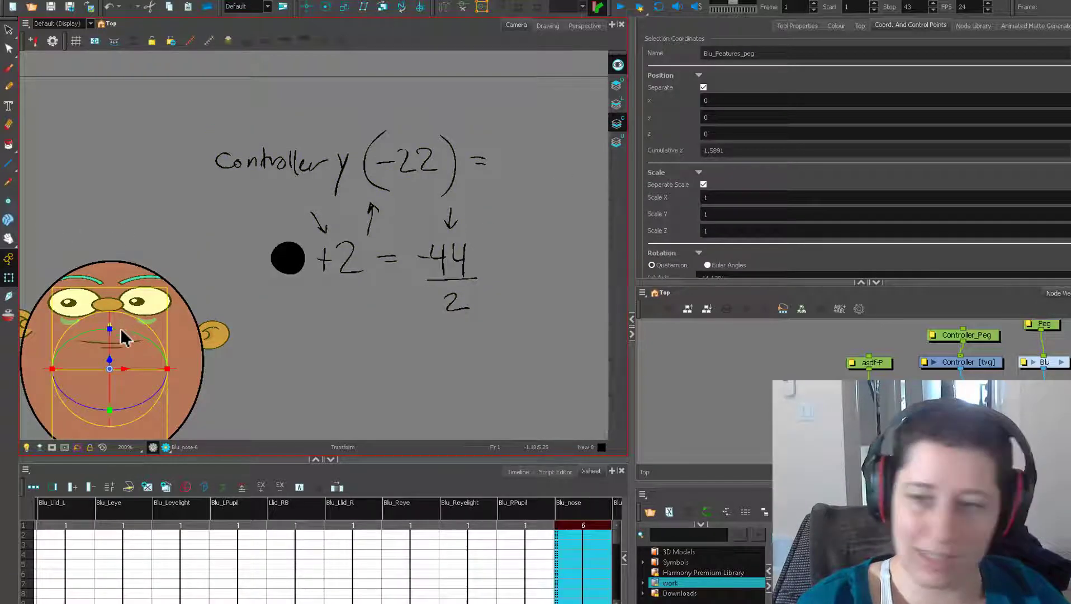
{"action": "scroll", "coordinate": [691, 163], "scroll_direction": "down", "scroll_amount": 4}
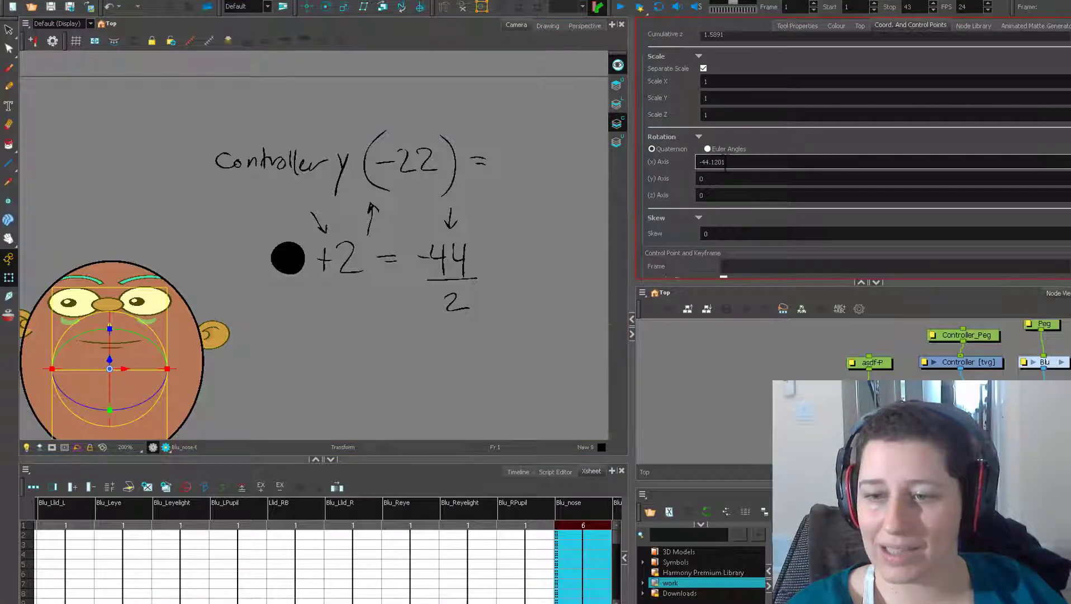
{"action": "key", "text": "alt+b"}
{"action": "mouse_move", "coordinate": [505, 151]}
{"action": "left_mouse_down"}
{"action": "mouse_move", "coordinate": [522, 145]}
{"action": "mouse_move", "coordinate": [505, 174]}
{"action": "mouse_move", "coordinate": [534, 159]}
{"action": "left_mouse_up"}
{"action": "key", "text": "space"}
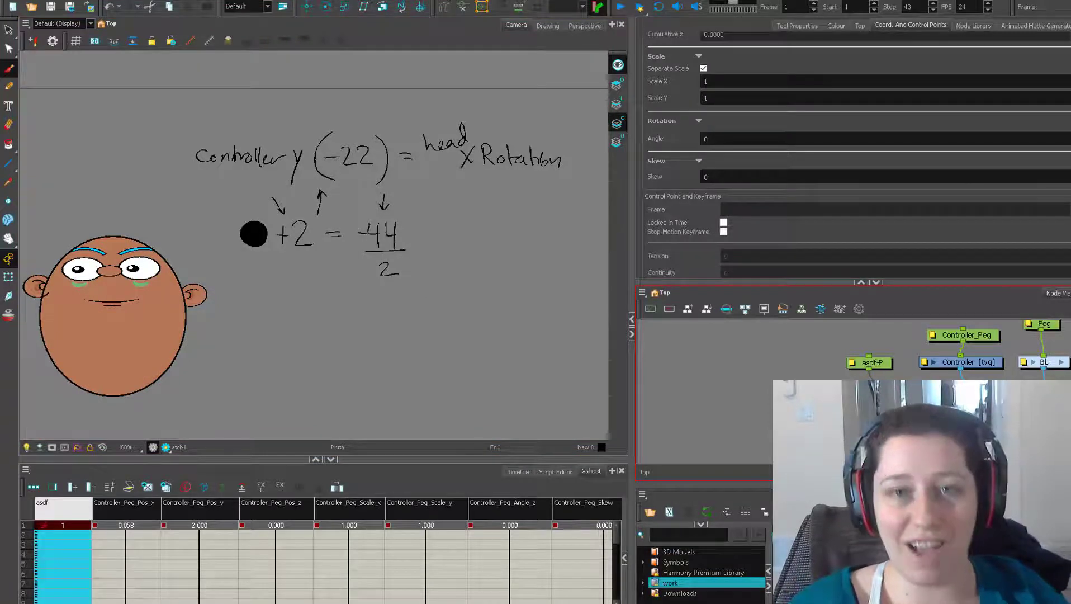
{"action": "key", "text": "shift+t"}
{"action": "key", "text": "ctrl+a"}
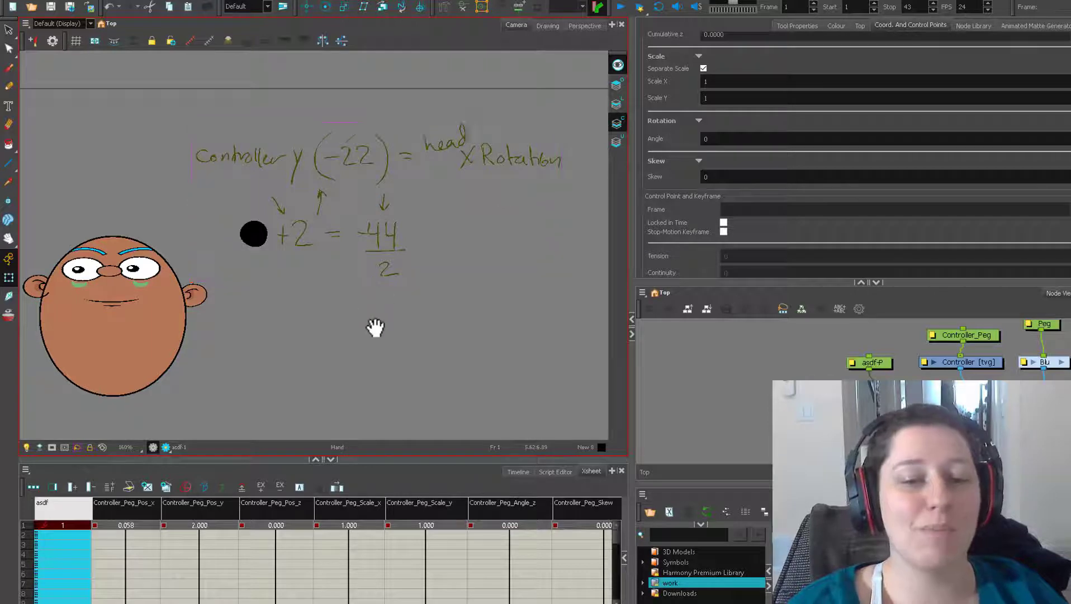
{"action": "left_click_drag", "start_coordinate": [375, 314], "coordinate": [399, 320]}
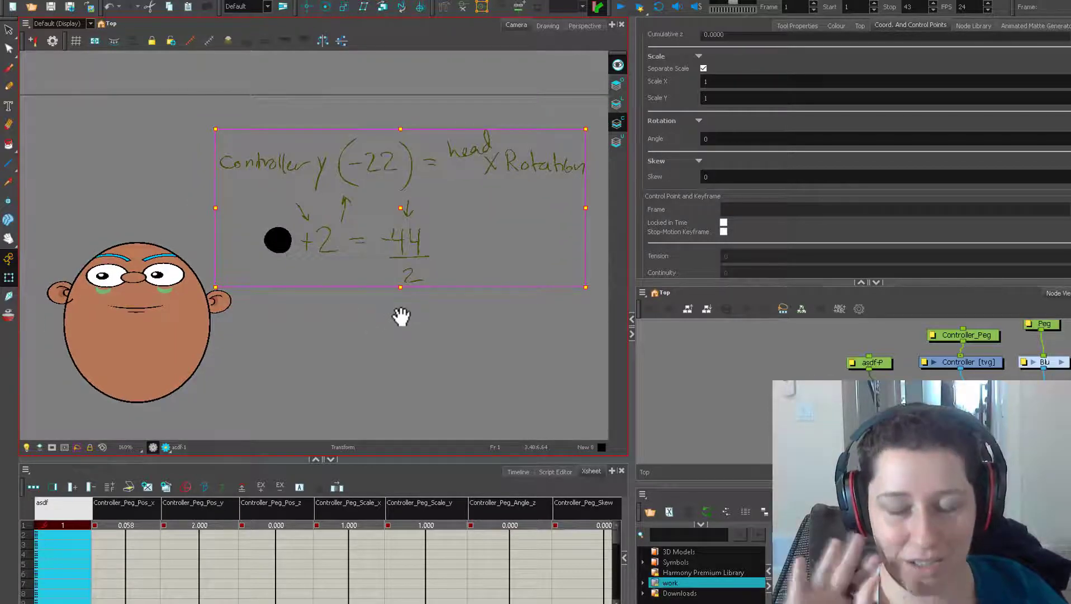
{"action": "left_click", "coordinate": [133, 276]}
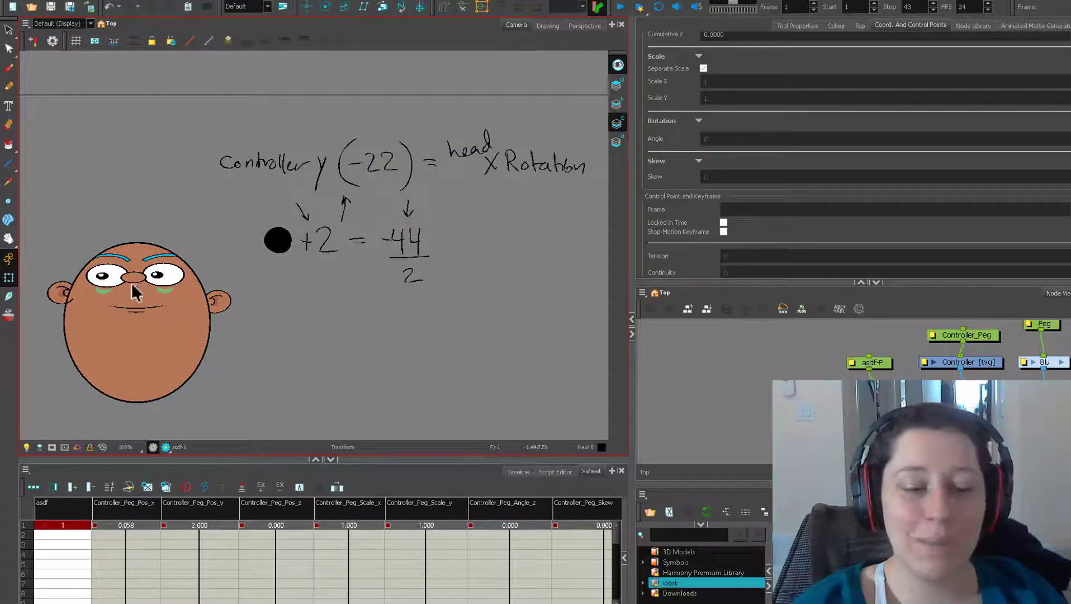
{"action": "left_click", "coordinate": [144, 376]}
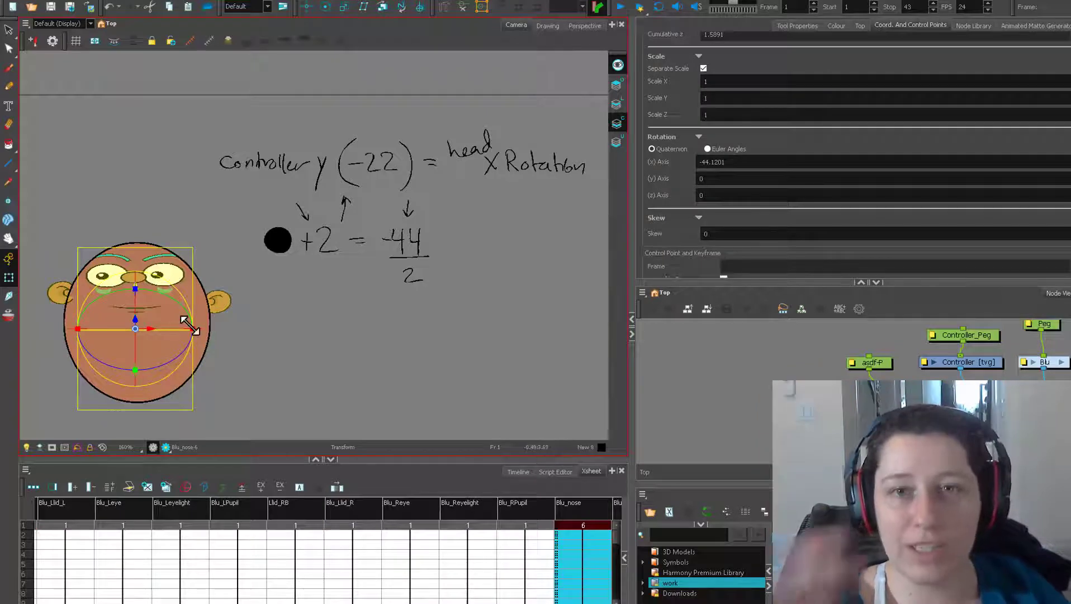
{"action": "left_click", "coordinate": [669, 337]}
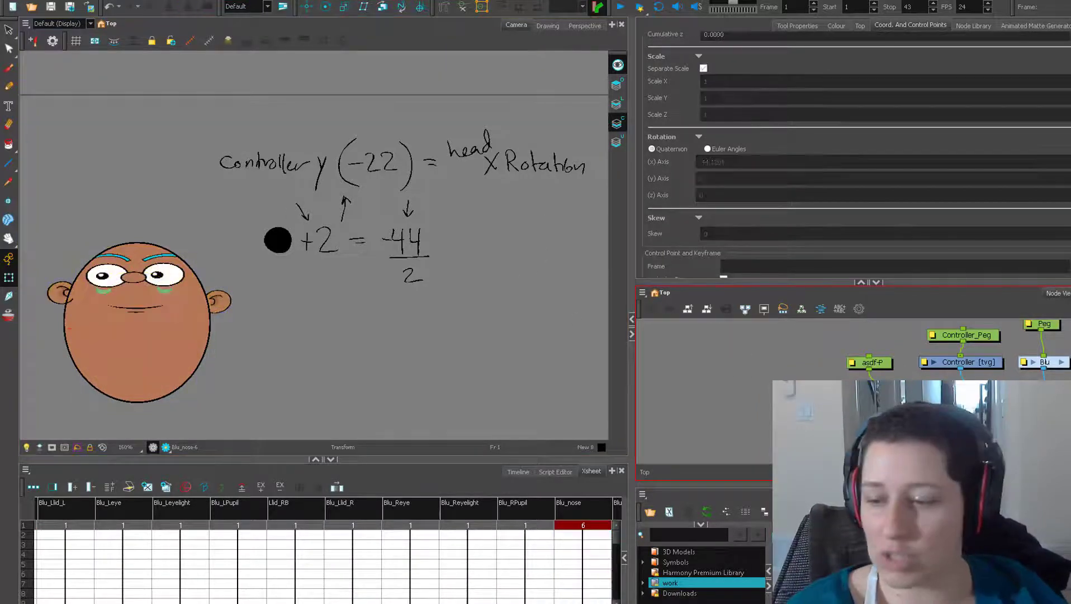
Move the controller dot back down beside the head to Y position 0 and deselect it
{"action": "left_click", "coordinate": [278, 241]}
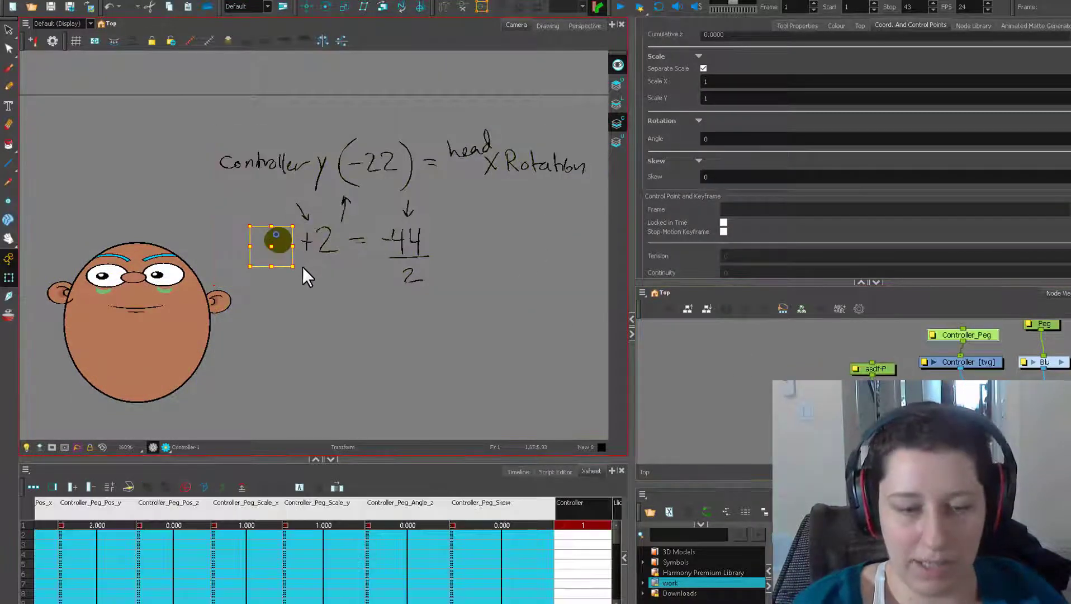
{"action": "left_click_drag", "start_coordinate": [282, 255], "coordinate": [278, 337]}
{"action": "left_click", "coordinate": [442, 352]}
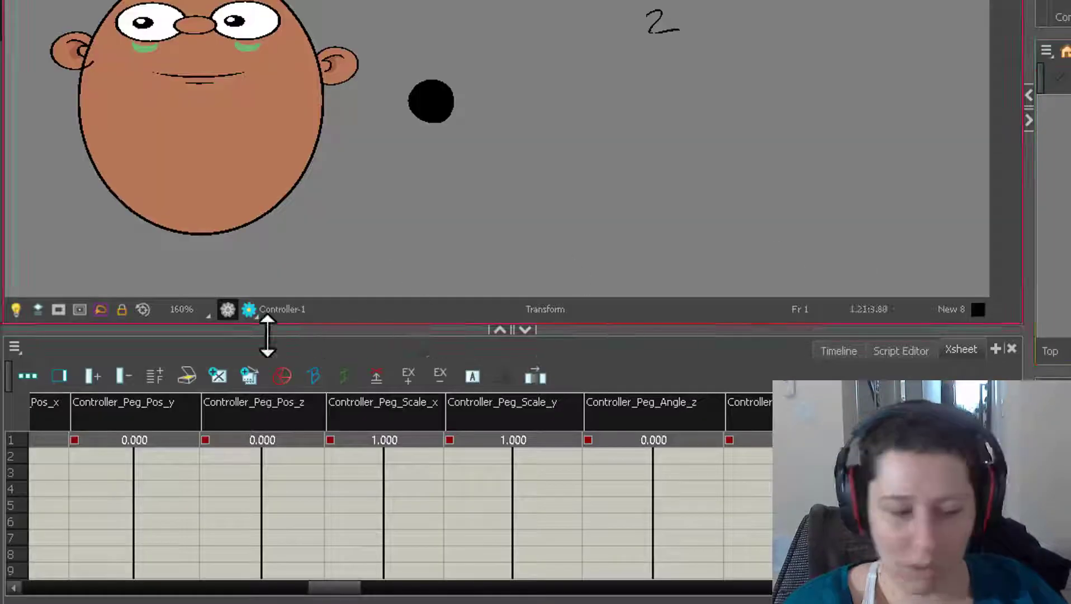
Add an Expression column named FaceUp to the Xsheet
{"action": "left_click", "coordinate": [15, 348]}
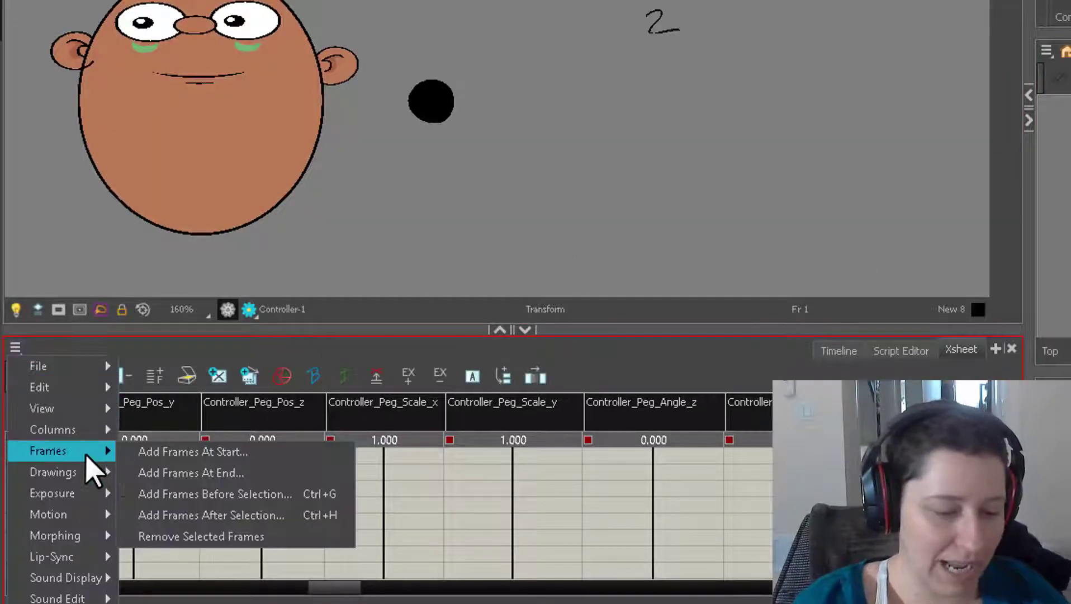
{"action": "mouse_move", "coordinate": [81, 433]}
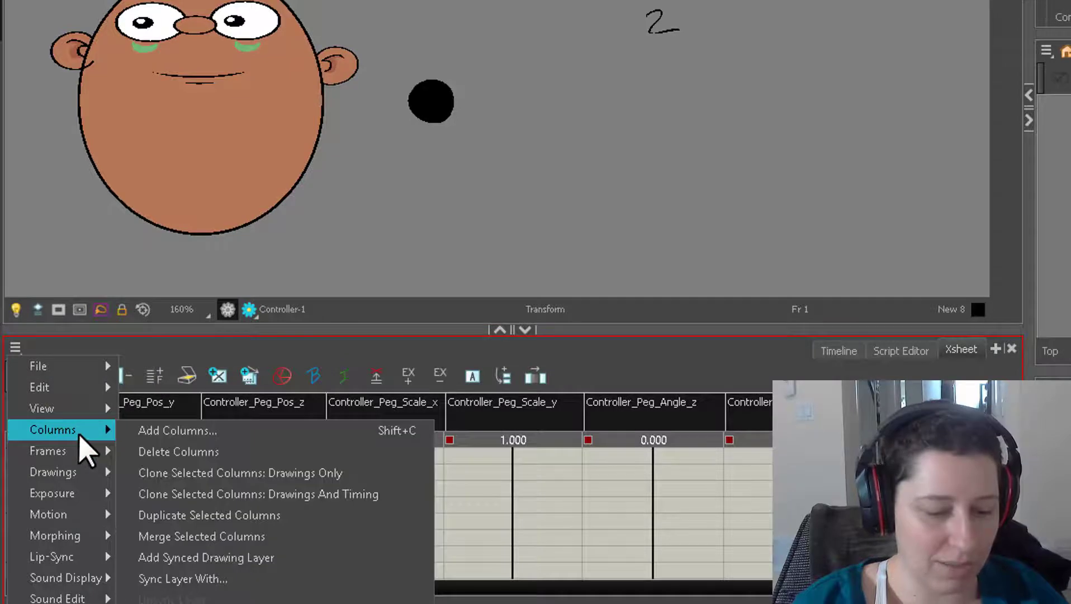
{"action": "left_click", "coordinate": [174, 363]}
{"action": "left_click", "coordinate": [347, 144]}
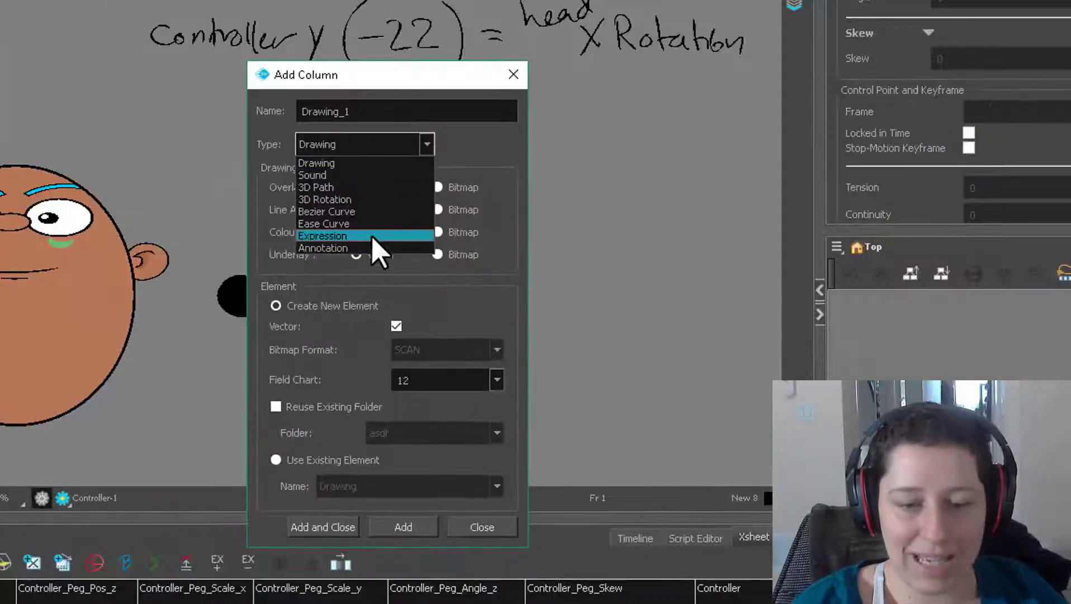
{"action": "left_click", "coordinate": [373, 230]}
{"action": "left_click_drag", "start_coordinate": [344, 113], "coordinate": [208, 159]}
{"action": "type", "text": "FaceUI"}
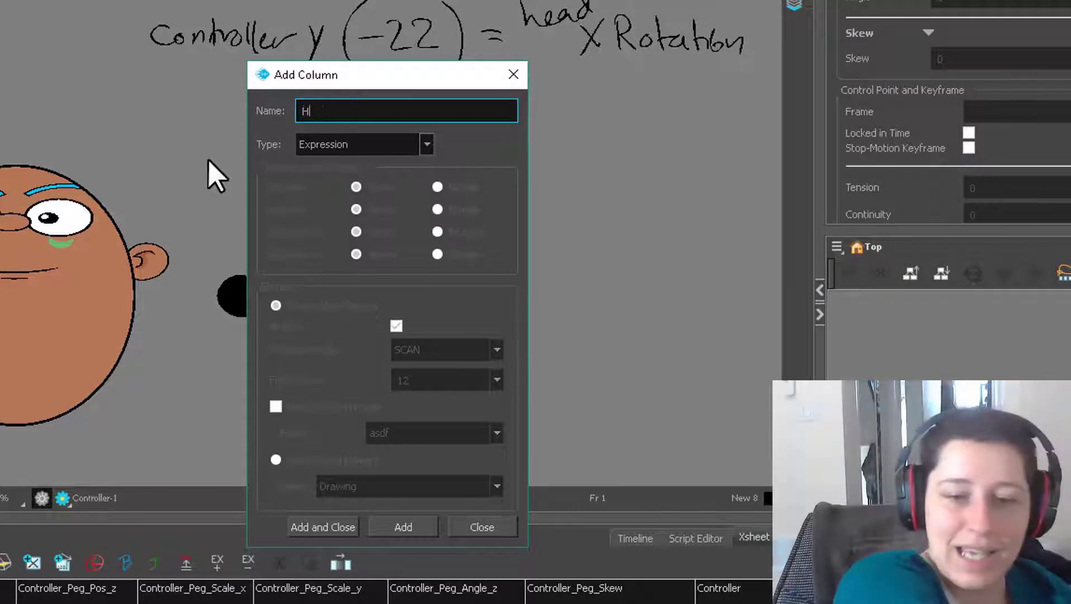
{"action": "type", "text": "Up"}
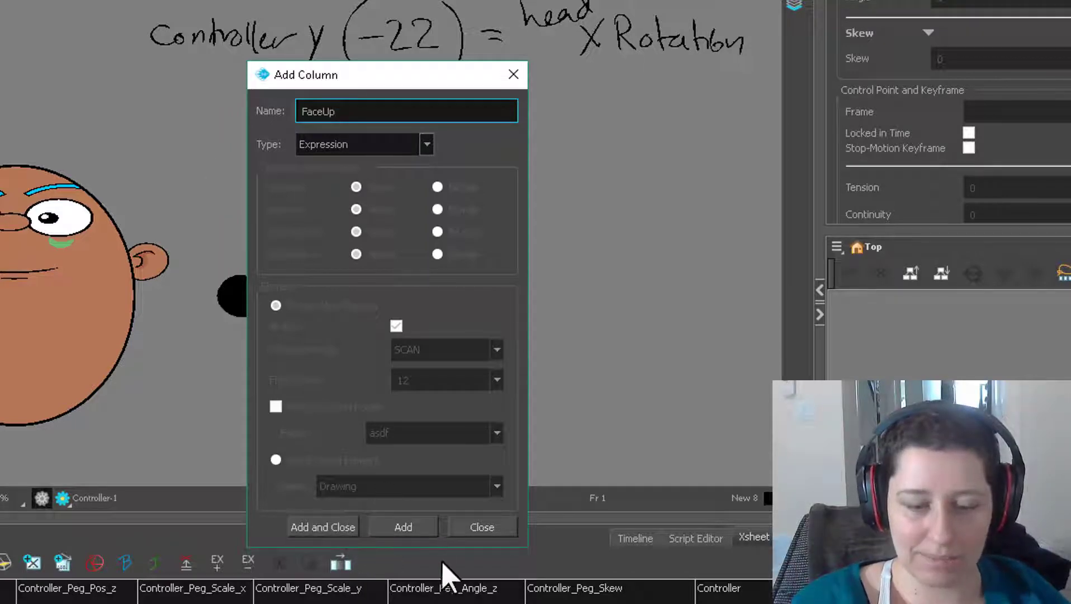
{"action": "left_click", "coordinate": [430, 533]}
Add a second Expression column named FaceOver and close the Add Column dialog
{"action": "left_click", "coordinate": [330, 111]}
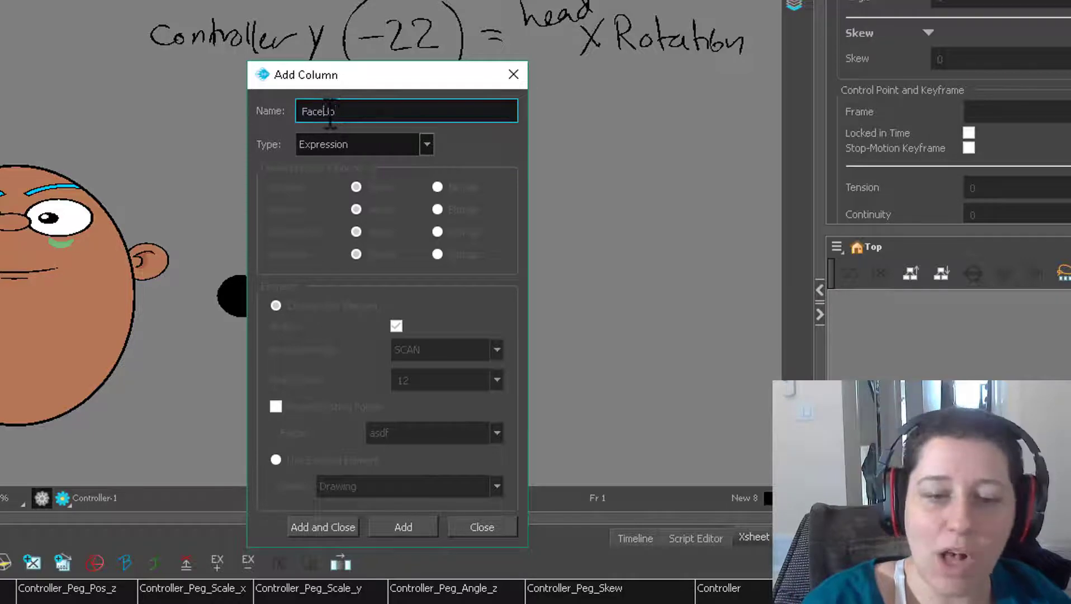
{"action": "left_click_drag", "start_coordinate": [329, 111], "coordinate": [375, 89]}
{"action": "type", "text": "Ove"}
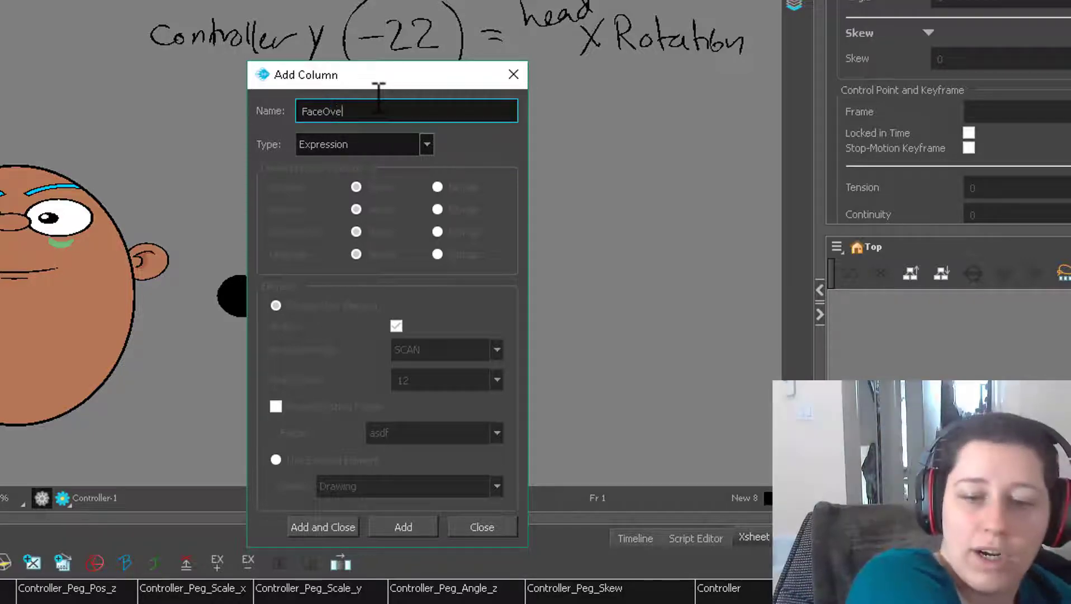
{"action": "type", "text": "r"}
{"action": "left_click", "coordinate": [402, 526]}
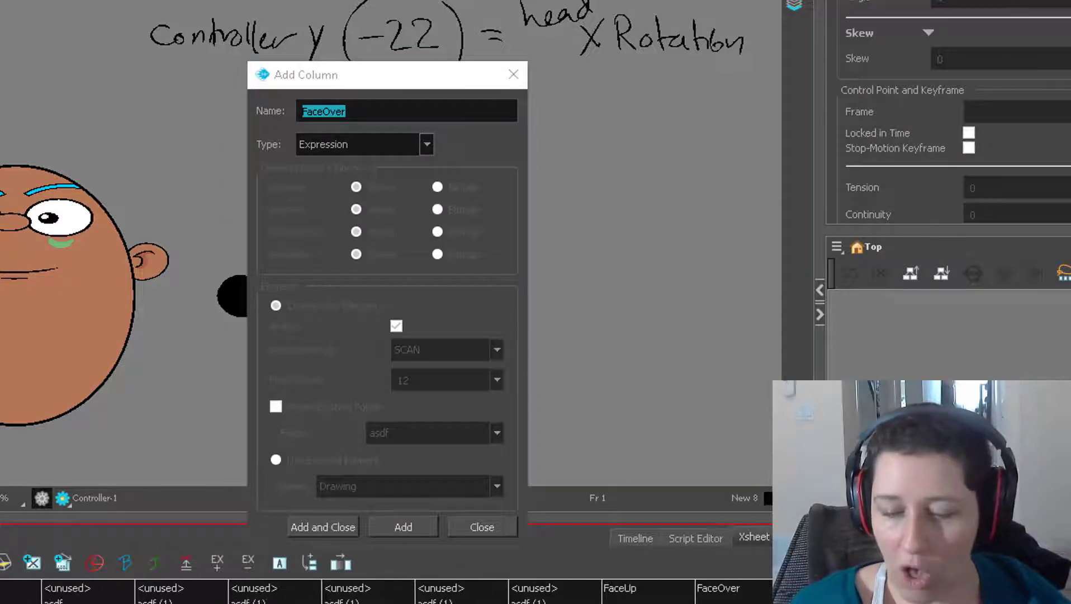
{"action": "left_click", "coordinate": [482, 526]}
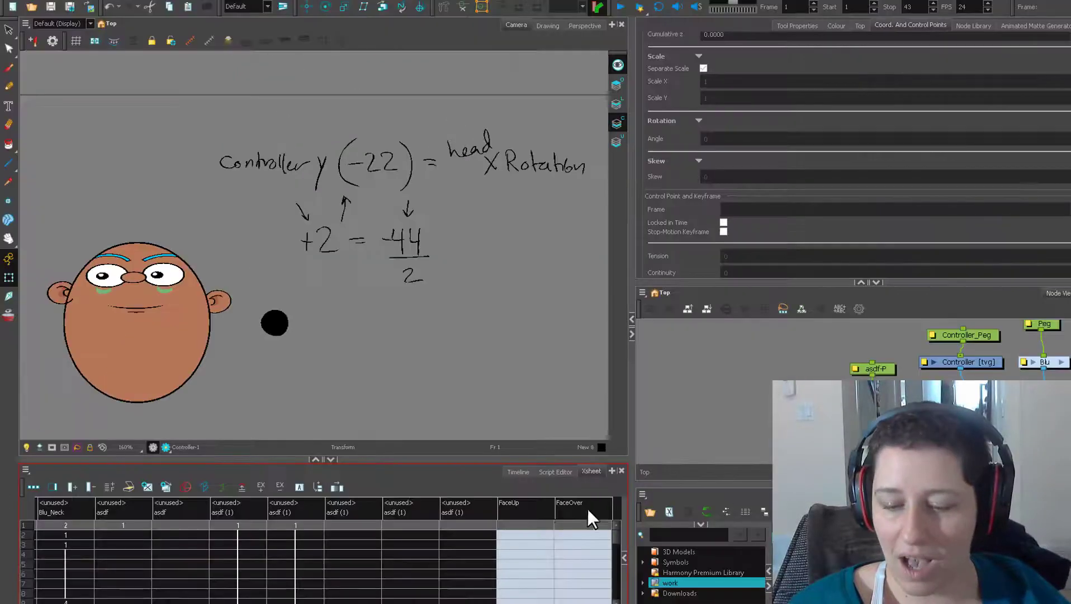
Select Controller_Peg in the node network and bring its function columns into view in the Xsheet
{"action": "scroll", "coordinate": [323, 550], "scroll_direction": "left", "scroll_amount": 10}
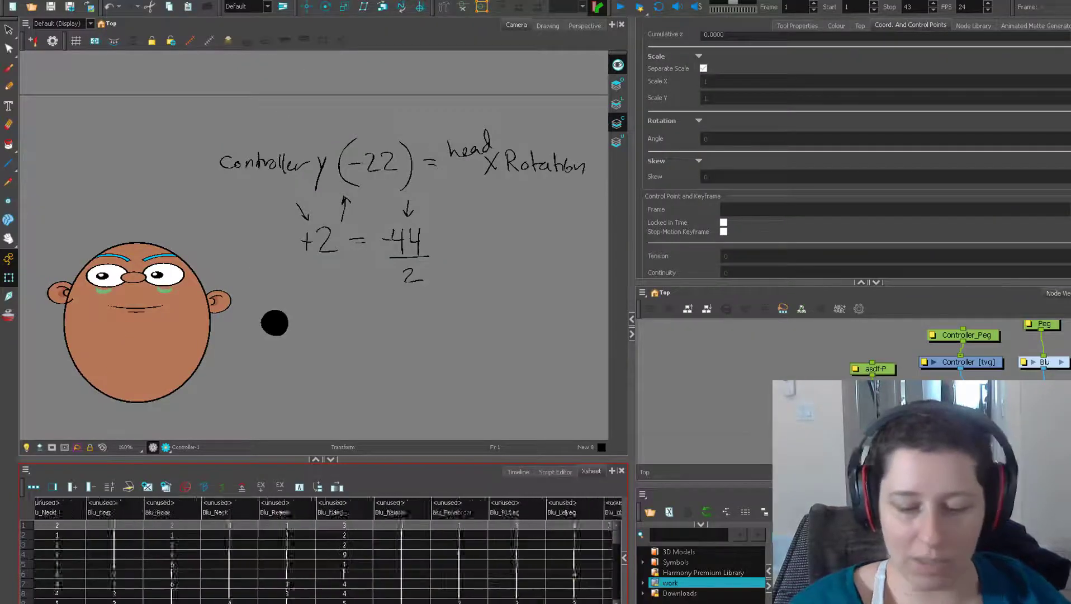
{"action": "scroll", "coordinate": [323, 550], "scroll_direction": "right", "scroll_amount": 10}
{"action": "left_click_drag", "start_coordinate": [1027, 322], "coordinate": [910, 362]}
{"action": "left_click", "coordinate": [865, 376]}
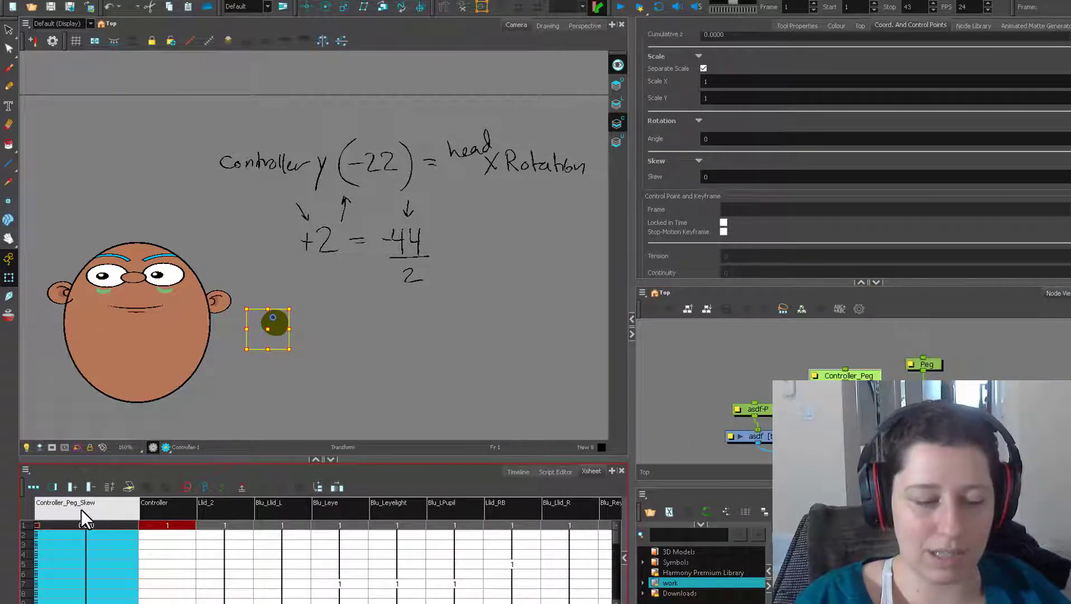
Find the FaceUp column in the Xsheet and open its expression for editing
{"action": "scroll", "coordinate": [81, 510], "scroll_direction": "left", "scroll_amount": 5}
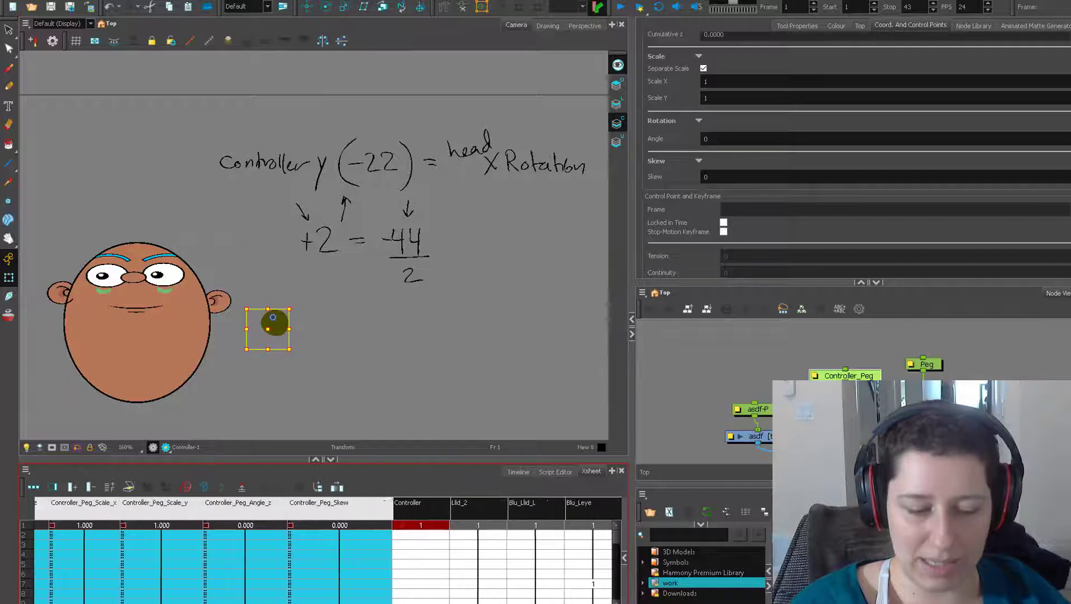
{"action": "scroll", "coordinate": [239, 591], "scroll_direction": "left", "scroll_amount": 5}
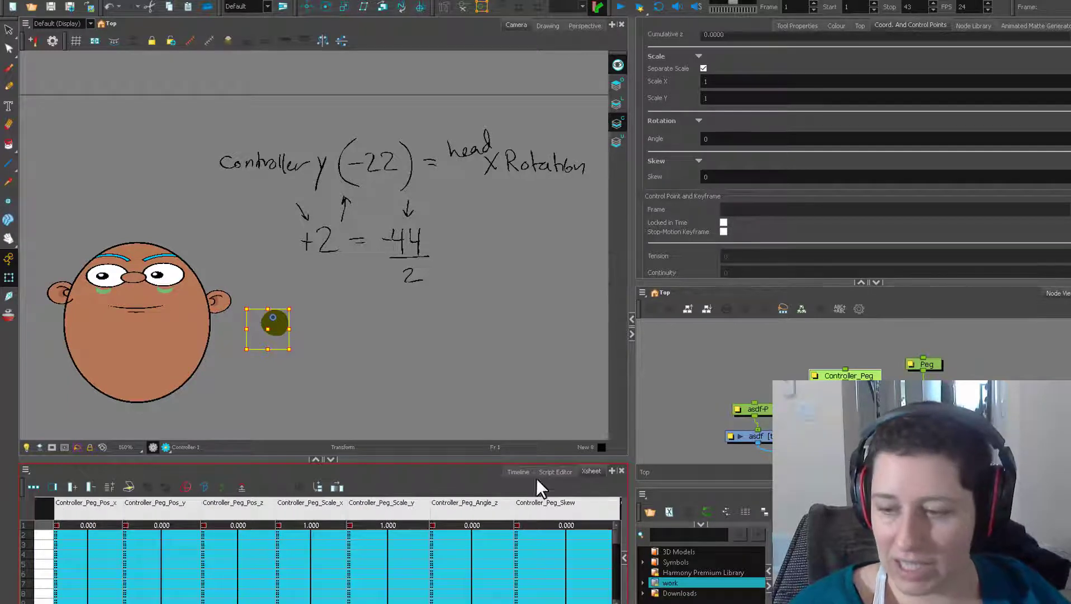
{"action": "scroll", "coordinate": [579, 597], "scroll_direction": "left", "scroll_amount": 10}
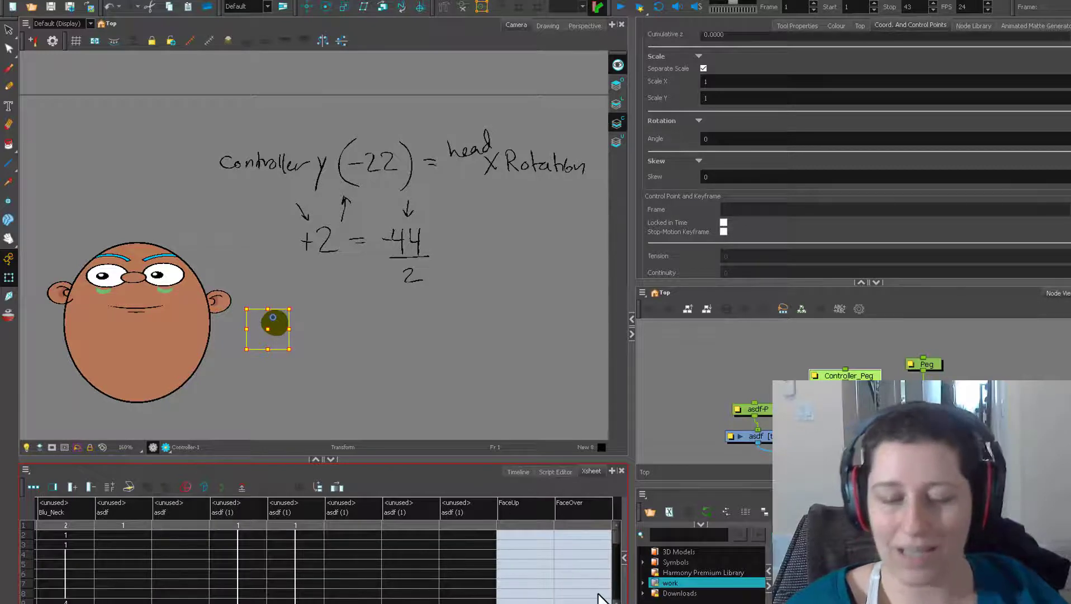
{"action": "left_click", "coordinate": [801, 360]}
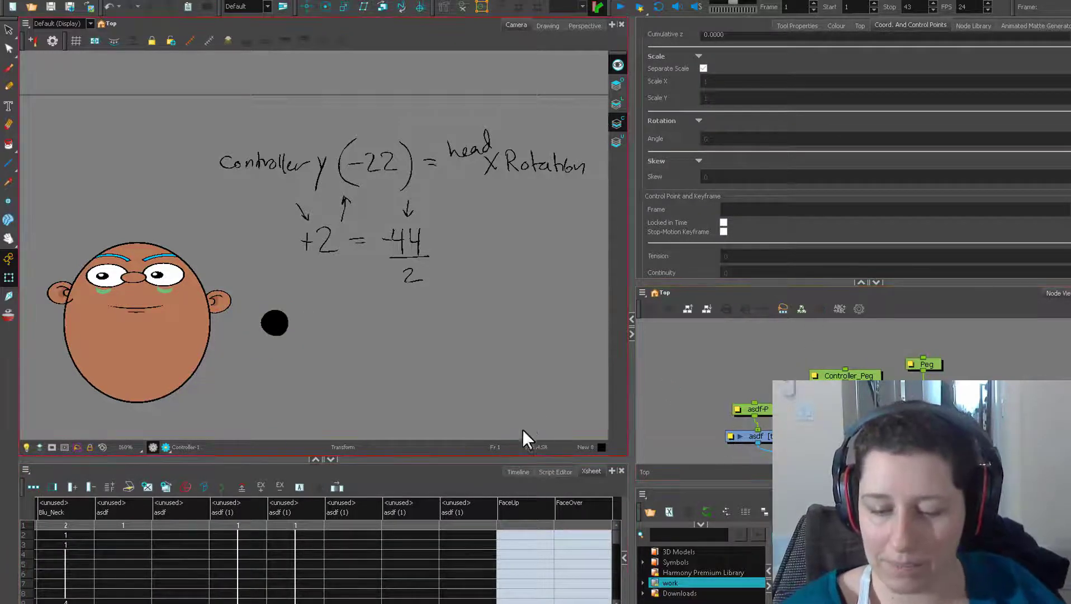
{"action": "left_click", "coordinate": [517, 505]}
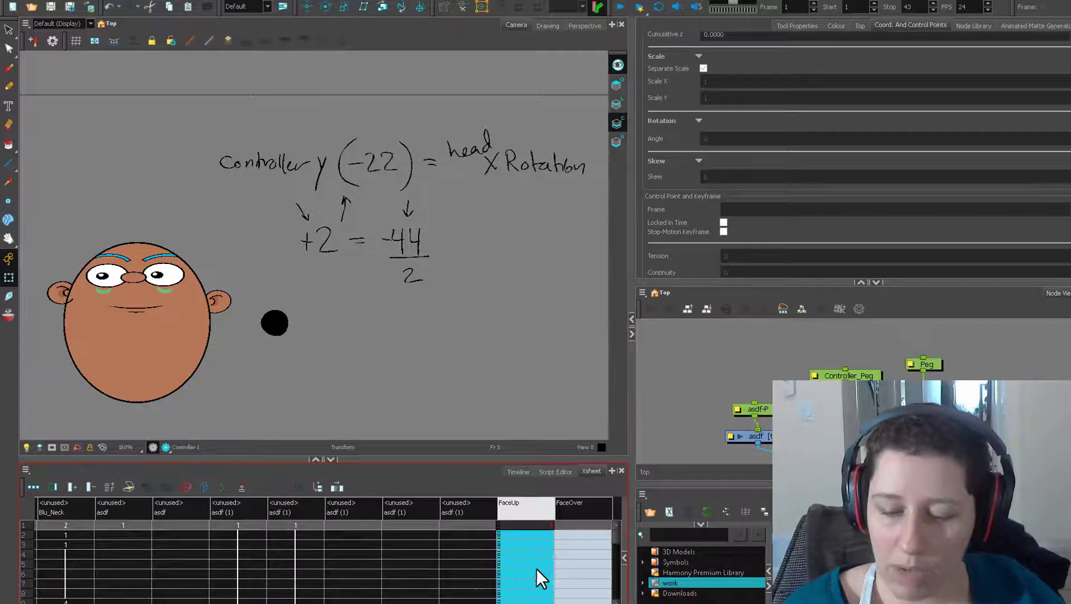
{"action": "double_click", "coordinate": [518, 503]}
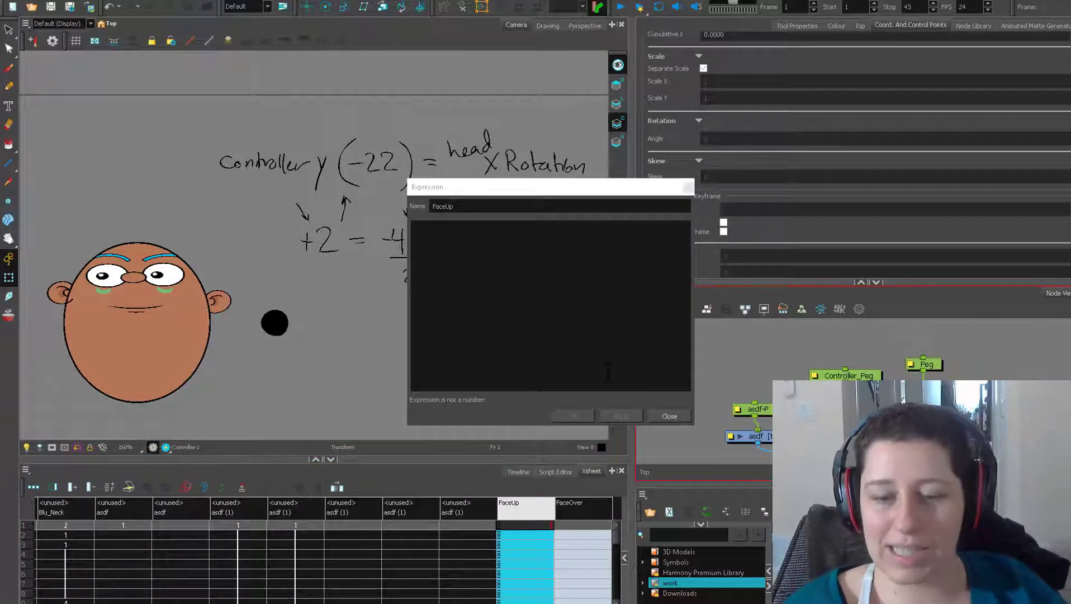
{"action": "type", "text": "gheoy04i5pkyo-]06iouy4k590yb-0o"}
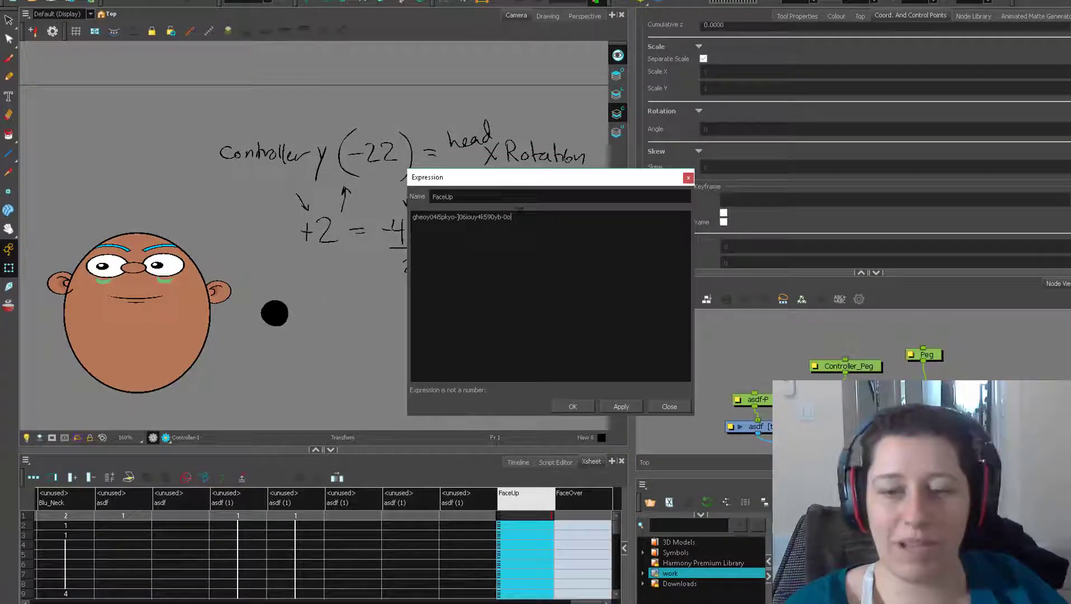
{"action": "key", "text": "ctrl+a"}
{"action": "left_click", "coordinate": [375, 292]}
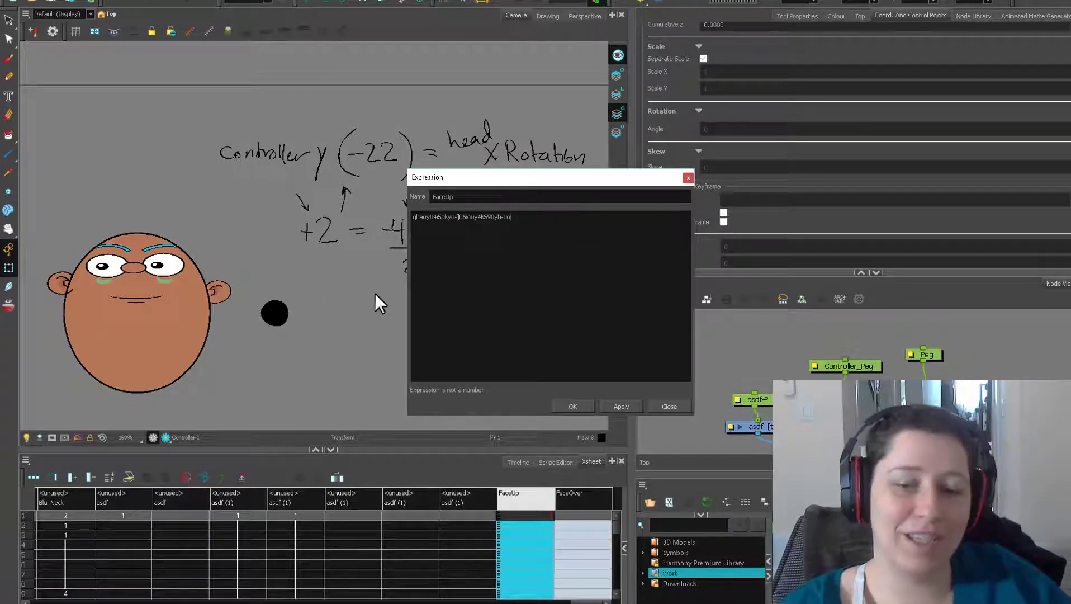
{"action": "left_click", "coordinate": [327, 324]}
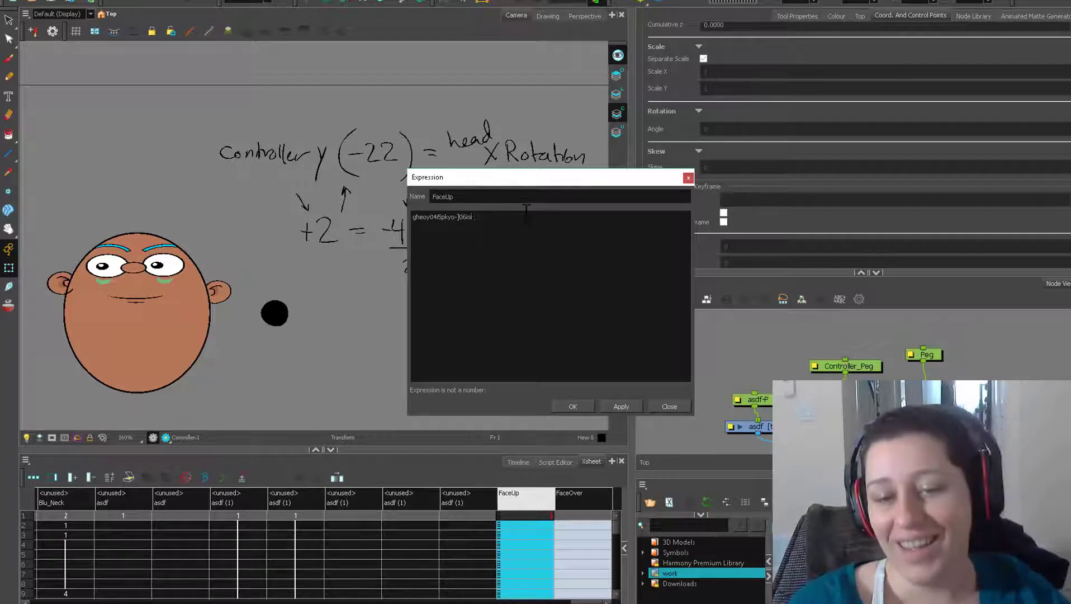
{"action": "key", "text": "BackSpace"}
{"action": "key", "text": "BackSpace"}
{"action": "key", "text": "BackSpace"}
{"action": "key", "text": "BackSpace"}
{"action": "key", "text": "BackSpace"}
{"action": "key", "text": "BackSpace"}
{"action": "key", "text": "BackSpace"}
{"action": "key", "text": "BackSpace"}
{"action": "key", "text": "BackSpace"}
{"action": "key", "text": "BackSpace"}
{"action": "key", "text": "BackSpace"}
{"action": "key", "text": "BackSpace"}
{"action": "key", "text": "BackSpace"}
{"action": "key", "text": "BackSpace"}
{"action": "key", "text": "BackSpace"}
{"action": "key", "text": "BackSpace"}
{"action": "key", "text": "BackSpace"}
{"action": "key", "text": "BackSpace"}
{"action": "key", "text": "BackSpace"}
{"action": "key", "text": "BackSpace"}
Copy the name of Controller_Peg's Y position function, Controller_Peg_Pos_y, and paste it into the FaceUp expression
{"action": "left_click_drag", "start_coordinate": [447, 176], "coordinate": [460, 230]}
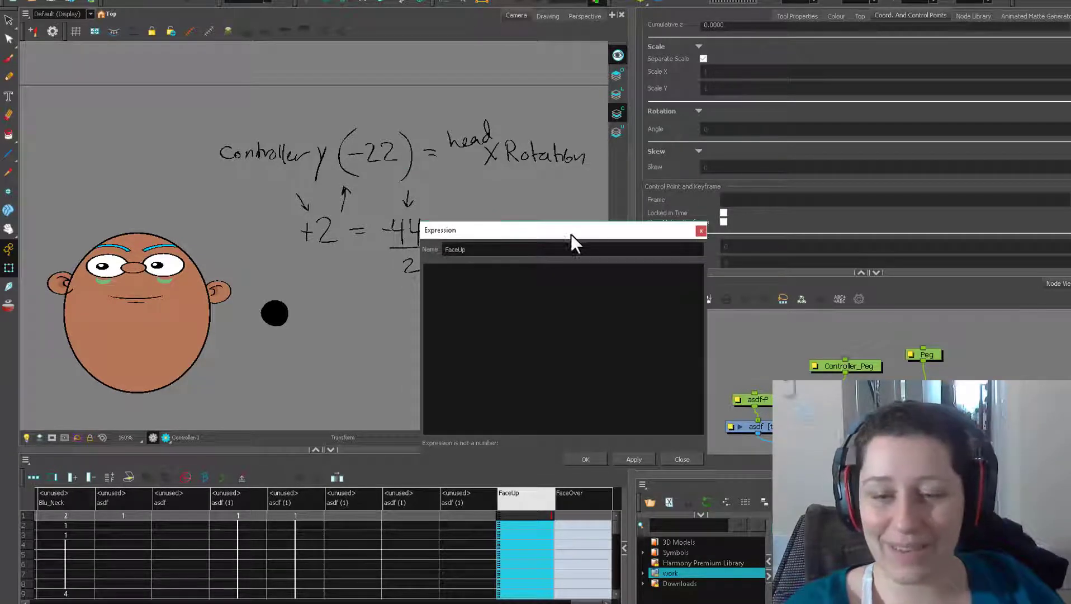
{"action": "left_click_drag", "start_coordinate": [571, 234], "coordinate": [592, 231]}
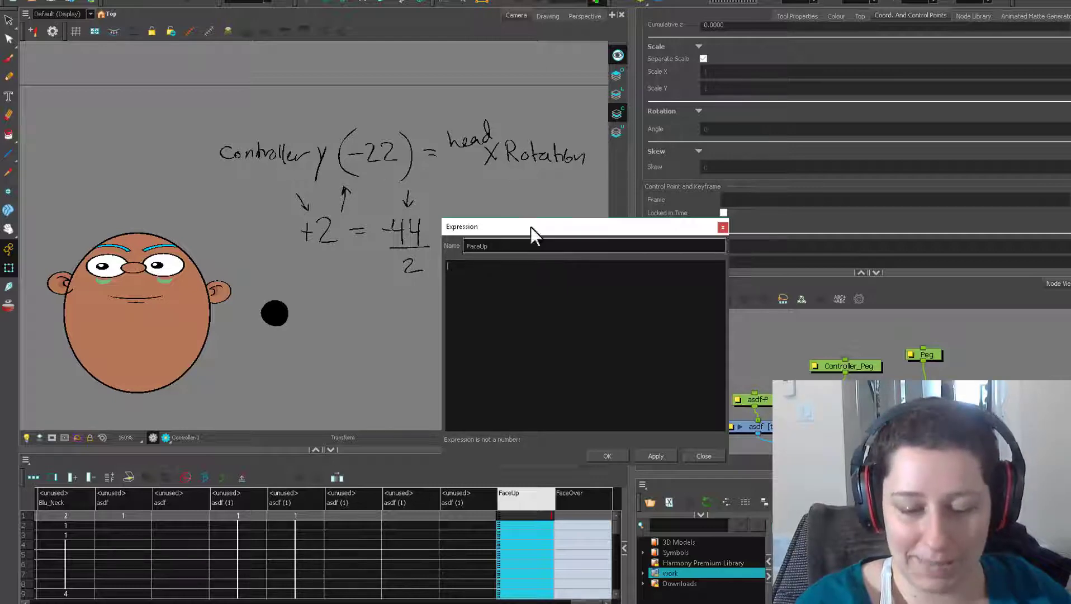
{"action": "left_click", "coordinate": [845, 365]}
{"action": "scroll", "coordinate": [222, 581], "scroll_direction": "left", "scroll_amount": 10}
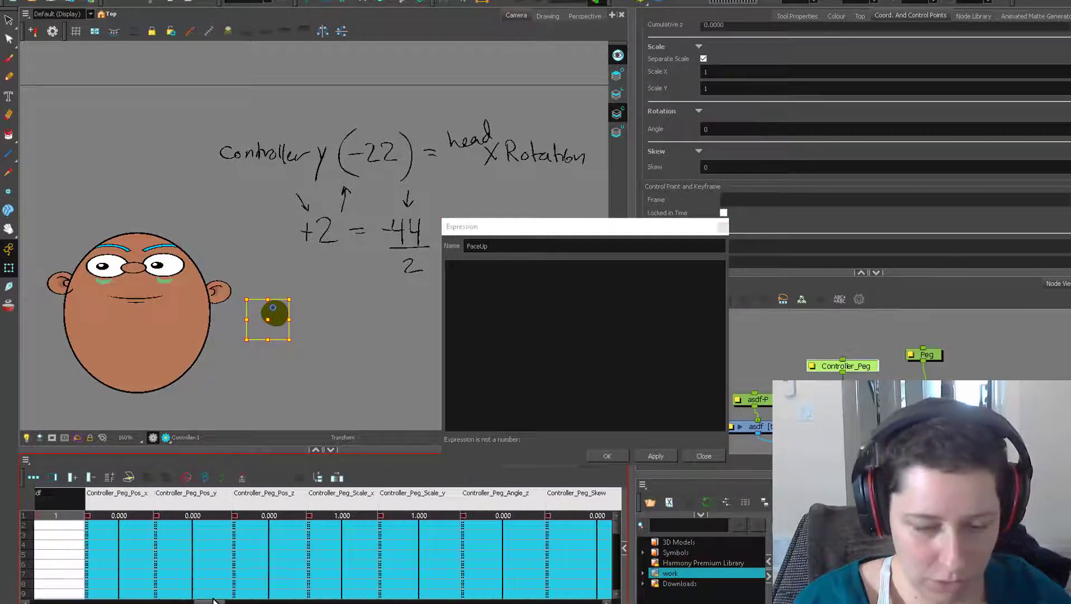
{"action": "double_click", "coordinate": [200, 495]}
{"action": "key", "text": "ctrl+c"}
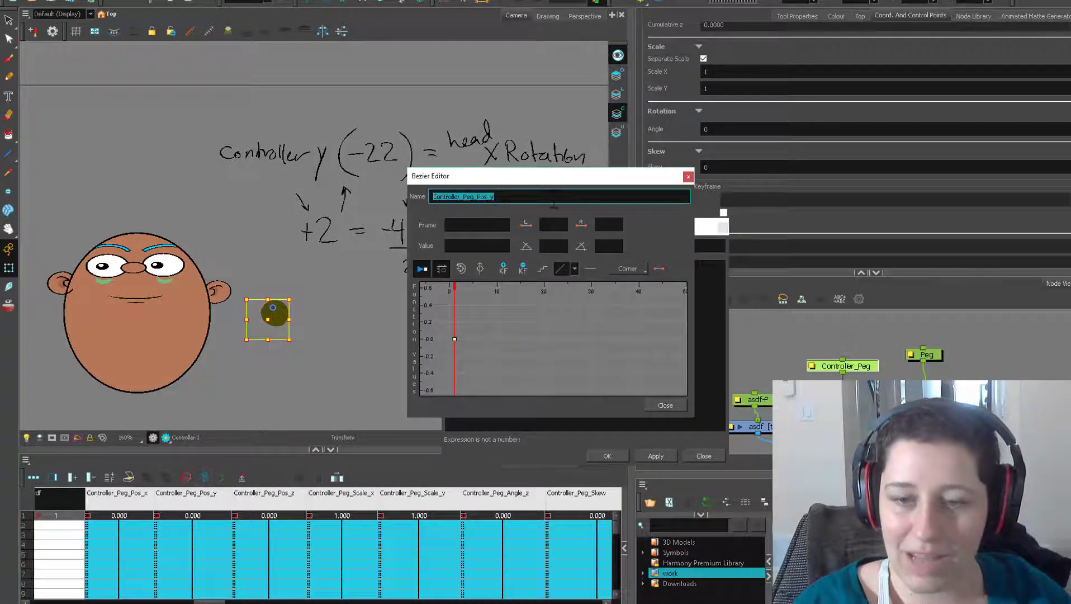
{"action": "left_click", "coordinate": [688, 177]}
{"action": "key", "text": "ctrl+v"}
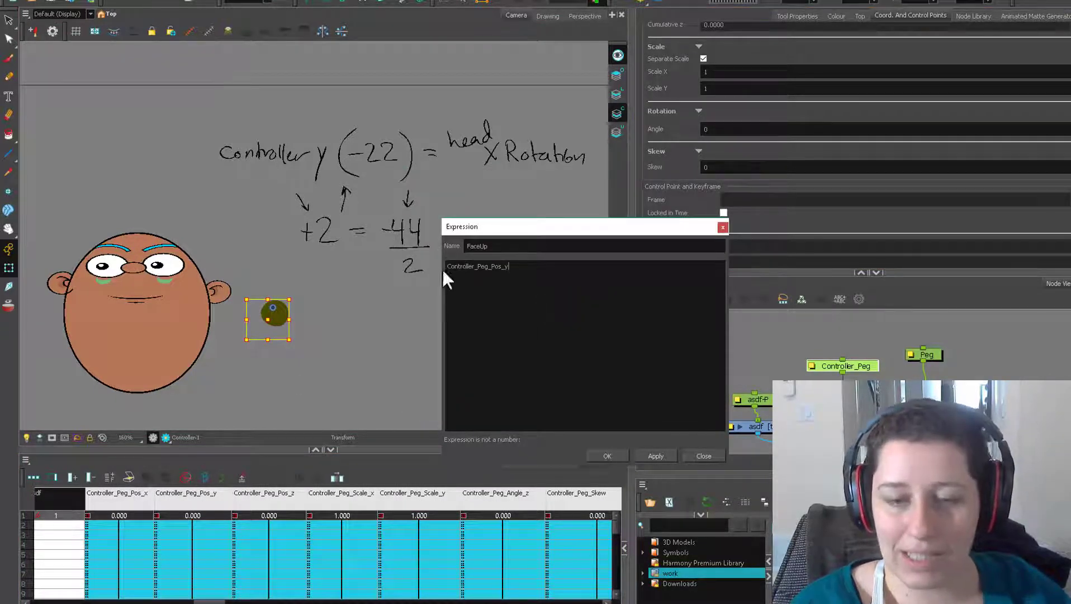
Switch to WordPad, paste Controller_Peg_Pos_y into the blank document and enlarge the text to 26 pt
{"action": "key", "text": "ctrl+v"}
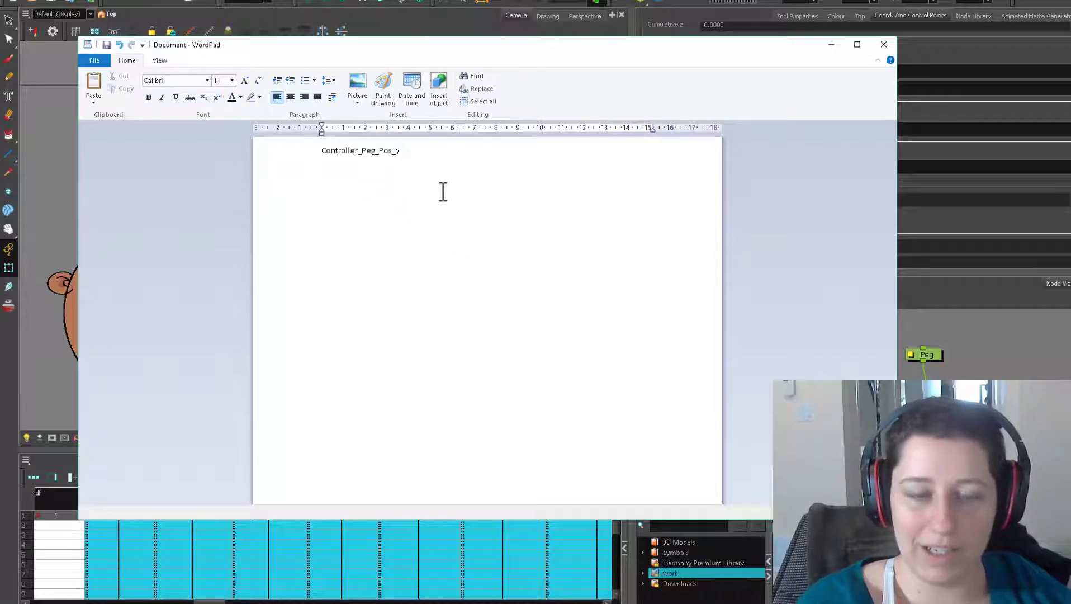
{"action": "left_click_drag", "start_coordinate": [402, 156], "coordinate": [347, 132]}
{"action": "left_click", "coordinate": [232, 80]}
{"action": "left_click", "coordinate": [222, 202]}
{"action": "left_click", "coordinate": [430, 263]}
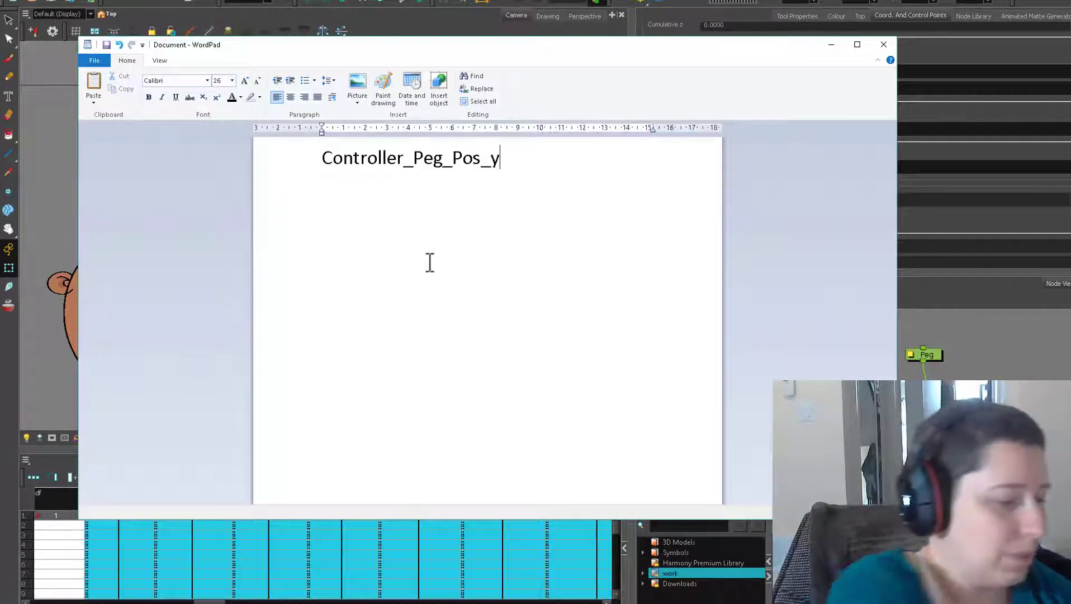
Complete the line in WordPad as value("Controller_Peg_Pos_y")*-22 and move the document window clear of the Expression dialog
{"action": "type", "text": "\""}
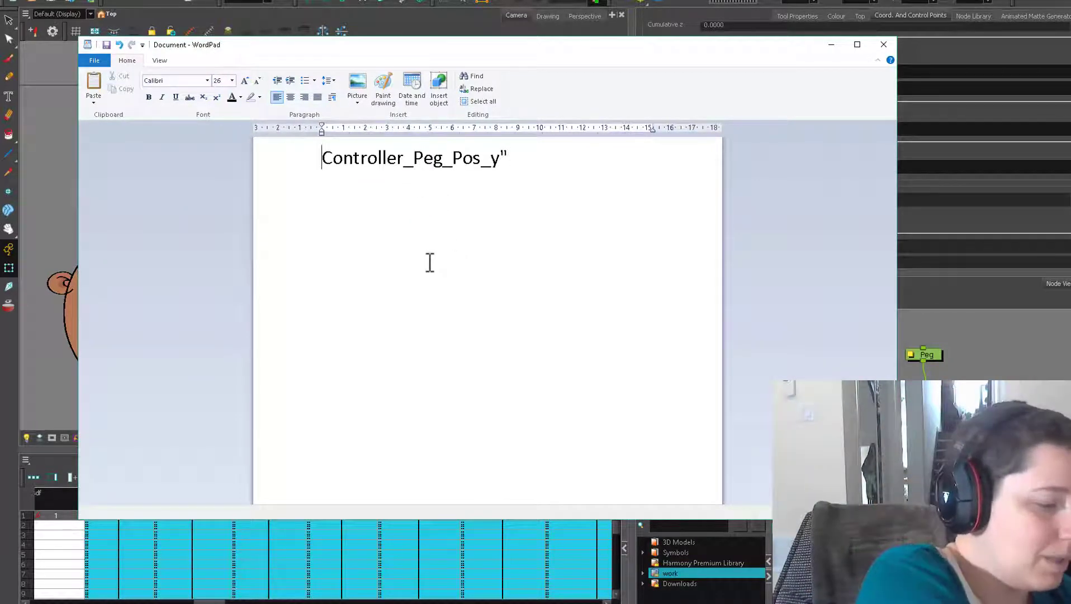
{"action": "type", "text": "\""}
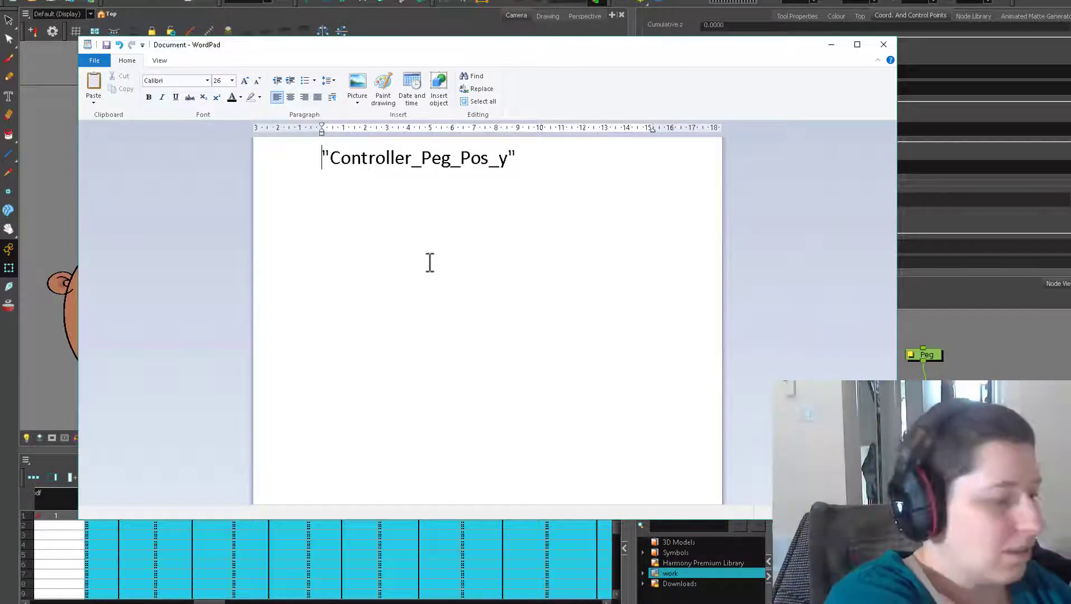
{"action": "type", "text": "value("}
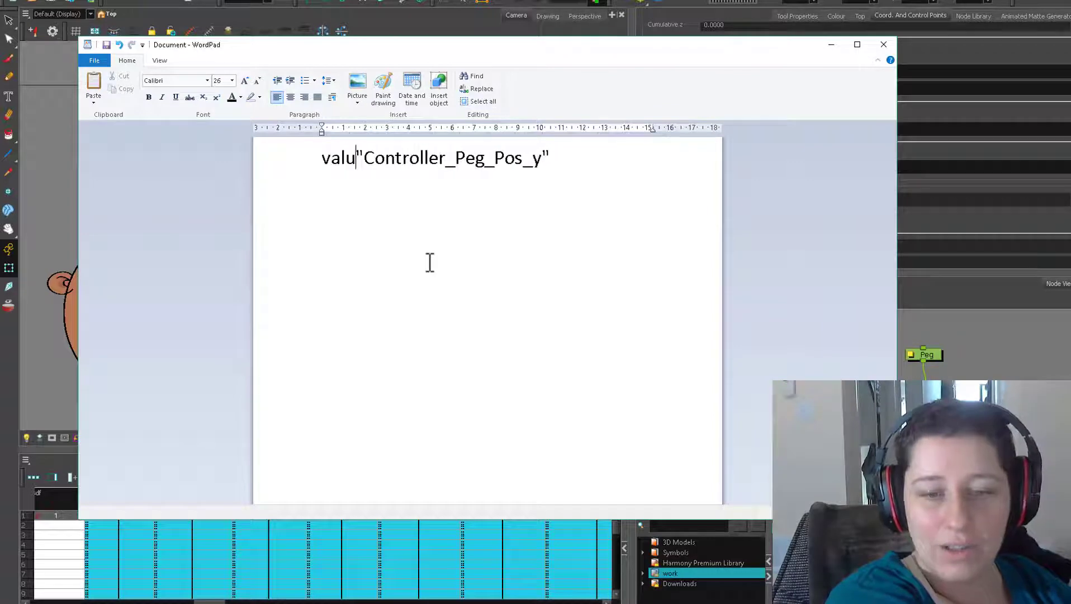
{"action": "type", "text": ")"}
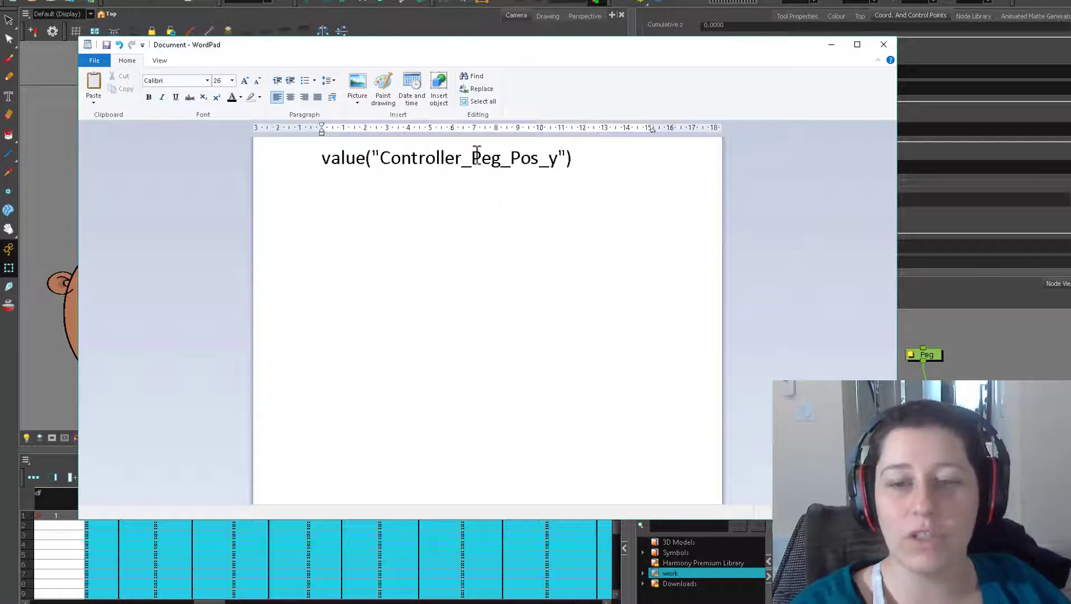
{"action": "left_click_drag", "start_coordinate": [592, 35], "coordinate": [745, 0]}
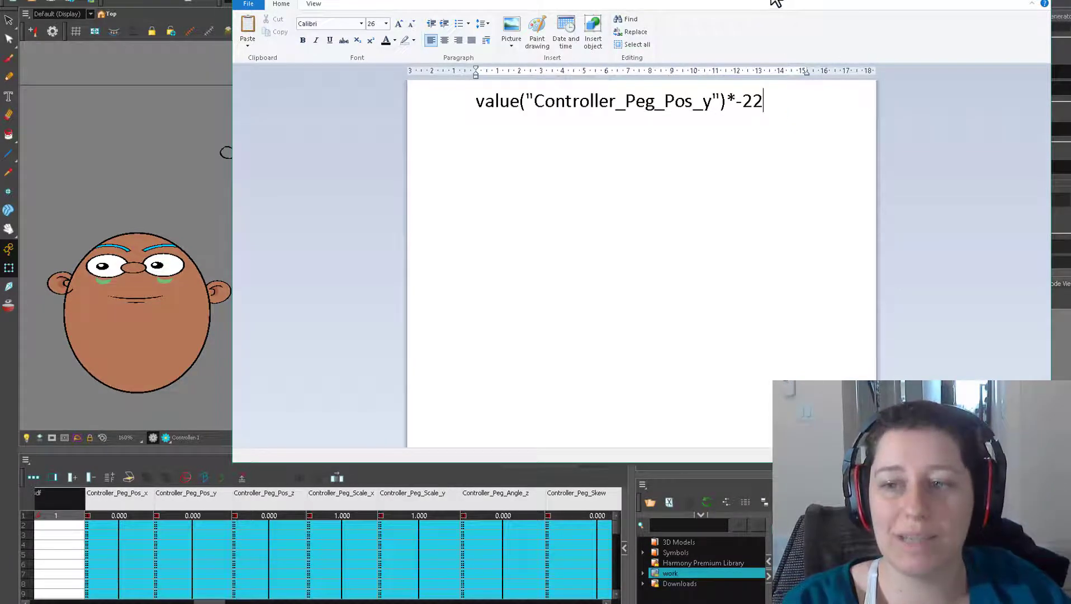
{"action": "left_click_drag", "start_coordinate": [775, 3], "coordinate": [738, 35]}
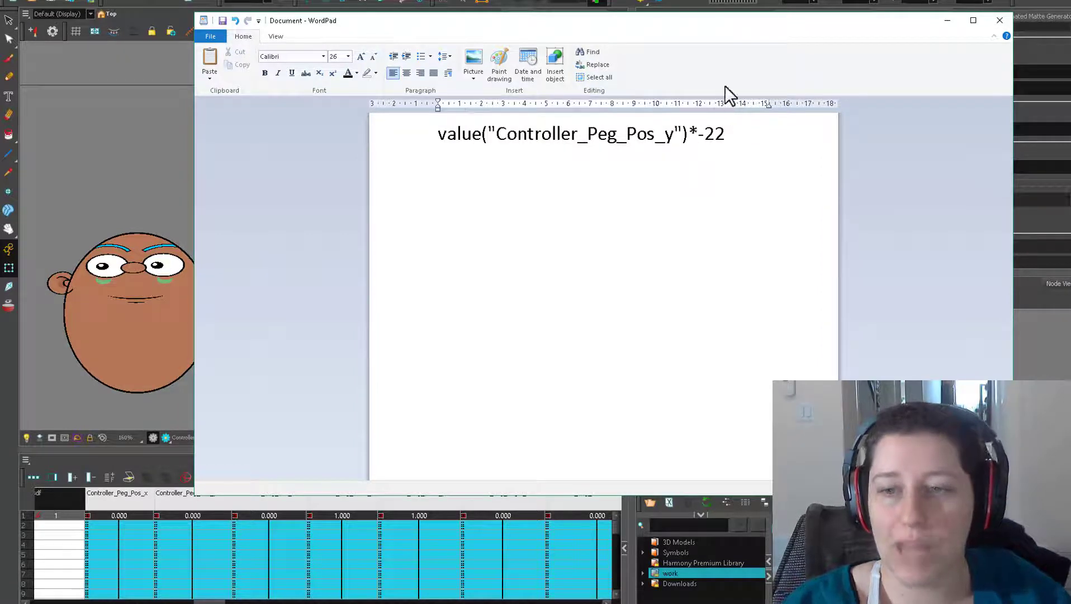
{"action": "left_click_drag", "start_coordinate": [722, 20], "coordinate": [651, 285]}
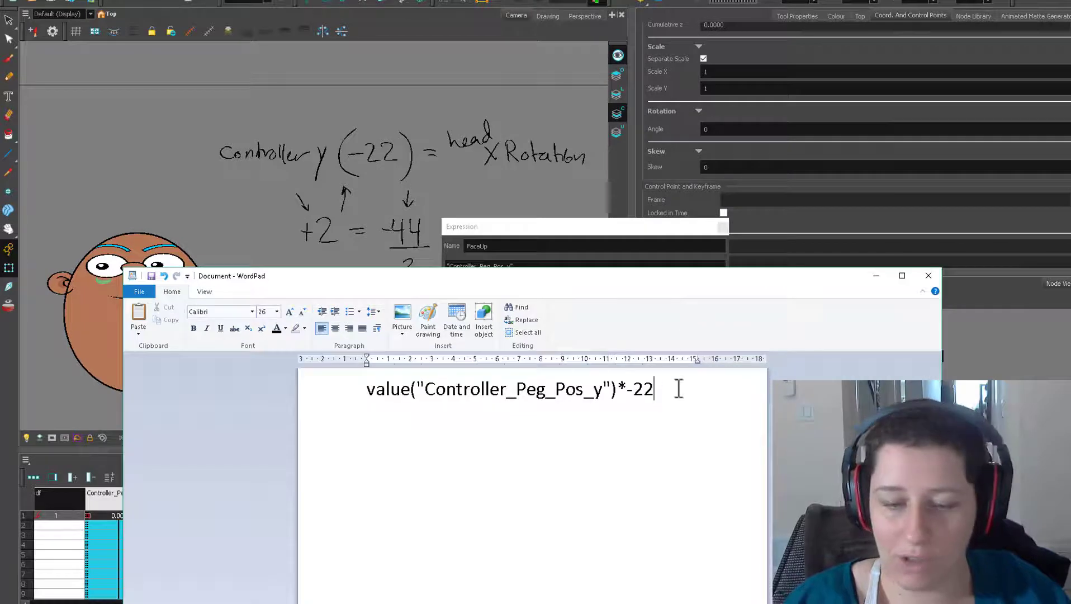
Copy the full expression from WordPad, replace the FaceUp expression in Harmony with value("Controller_Peg_Pos_y")*-22, apply it and close the editor
{"action": "left_click_drag", "start_coordinate": [678, 392], "coordinate": [450, 398]}
{"action": "key", "text": "ctrl+c"}
{"action": "left_click", "coordinate": [593, 234]}
{"action": "triple_click", "coordinate": [515, 282]}
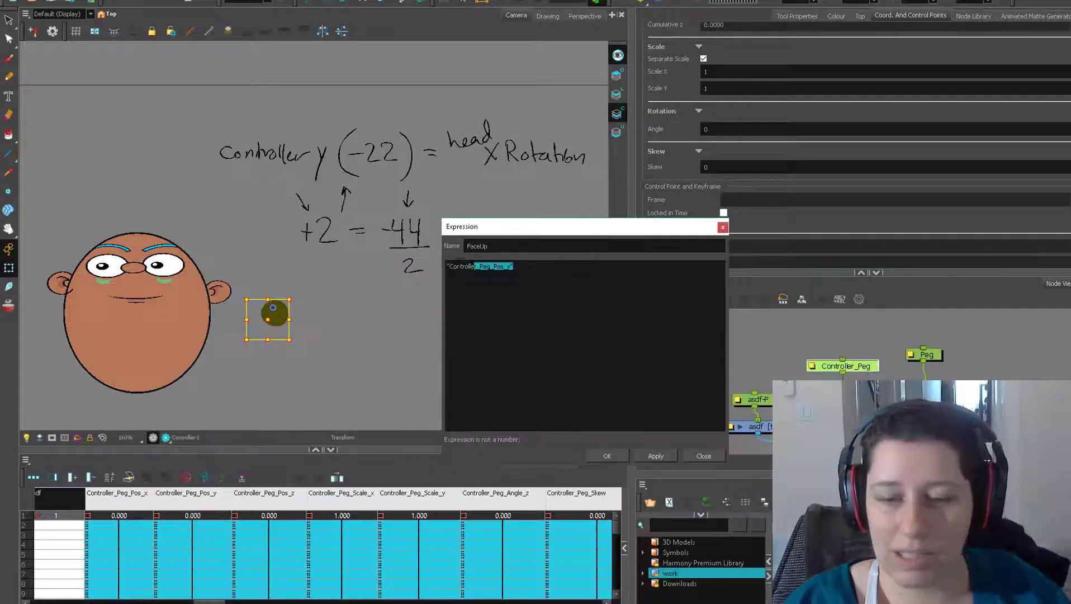
{"action": "key", "text": "ctrl+v"}
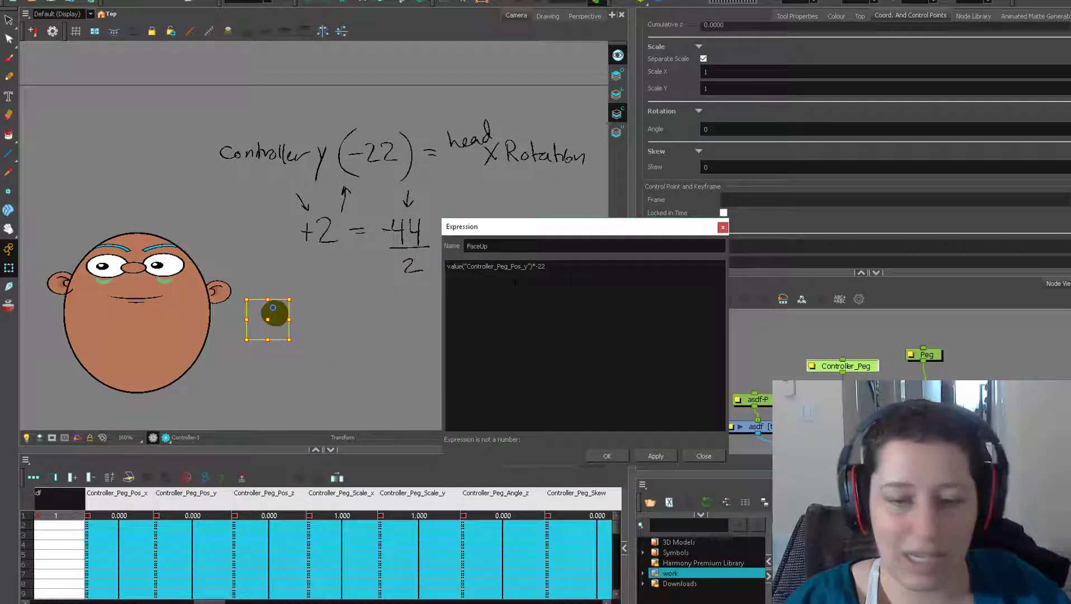
{"action": "left_click", "coordinate": [653, 452]}
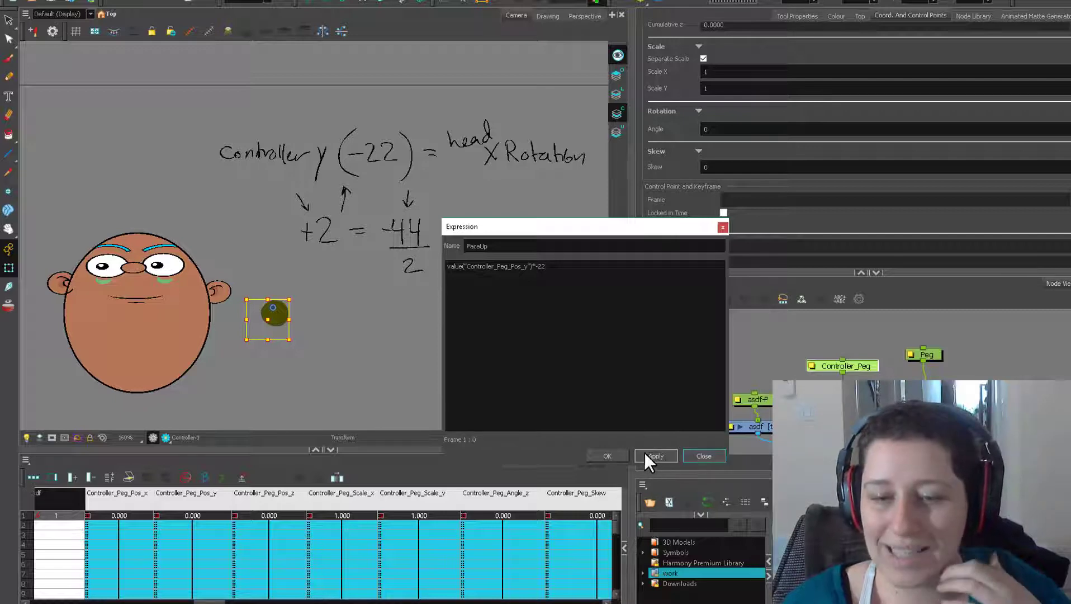
{"action": "left_click", "coordinate": [721, 227]}
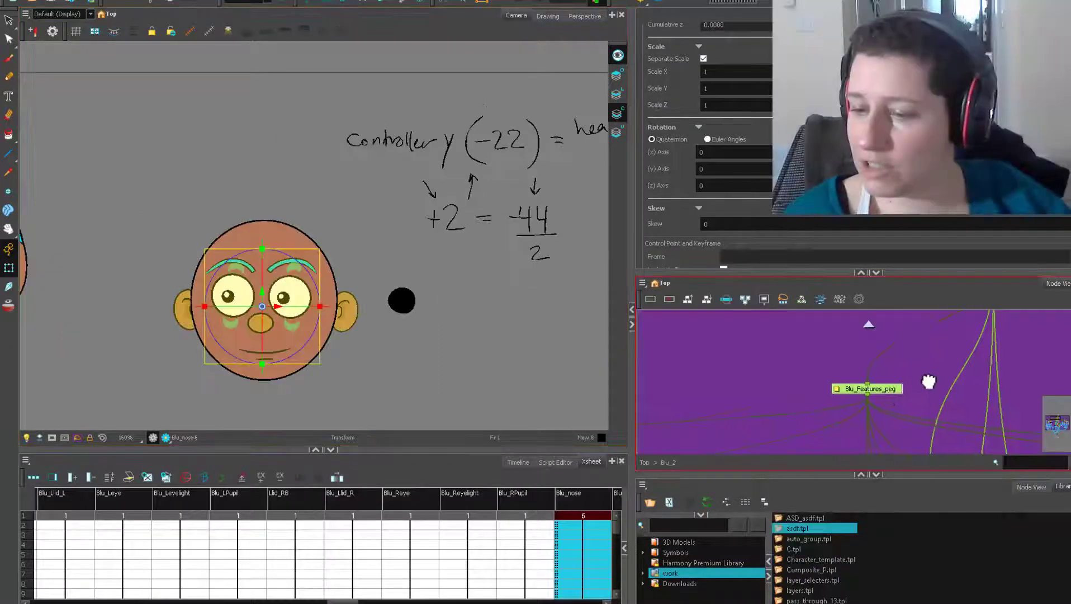
Open the layer properties of Blu_Features_peg and set its rotation to Euler Angles
{"action": "left_click_drag", "start_coordinate": [928, 382], "coordinate": [812, 358]}
{"action": "double_click", "coordinate": [782, 368]}
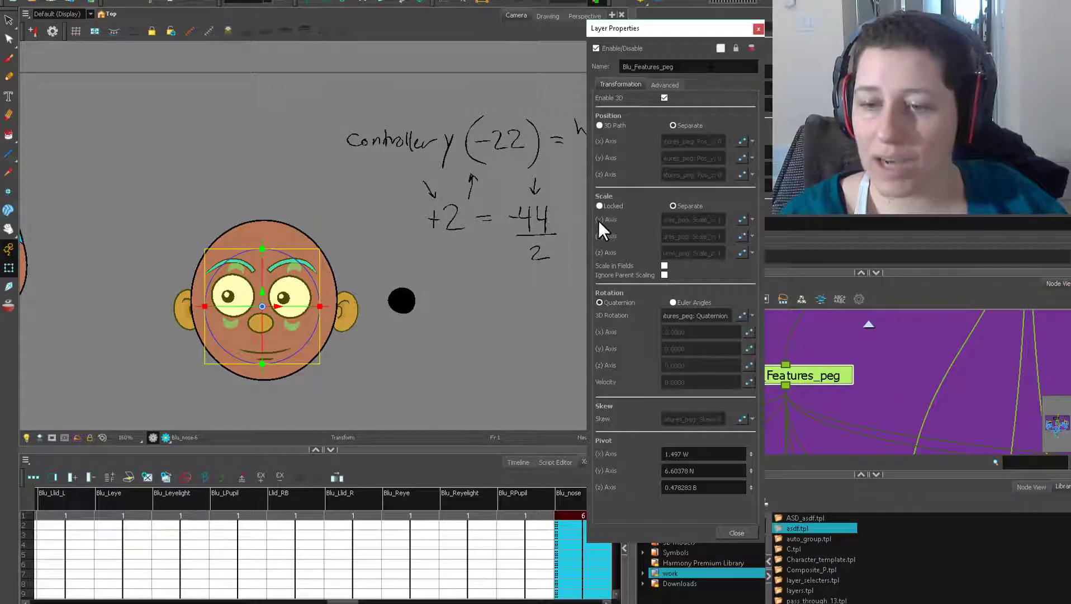
{"action": "left_click_drag", "start_coordinate": [262, 323], "coordinate": [274, 291]}
{"action": "key", "text": "ctrl+z"}
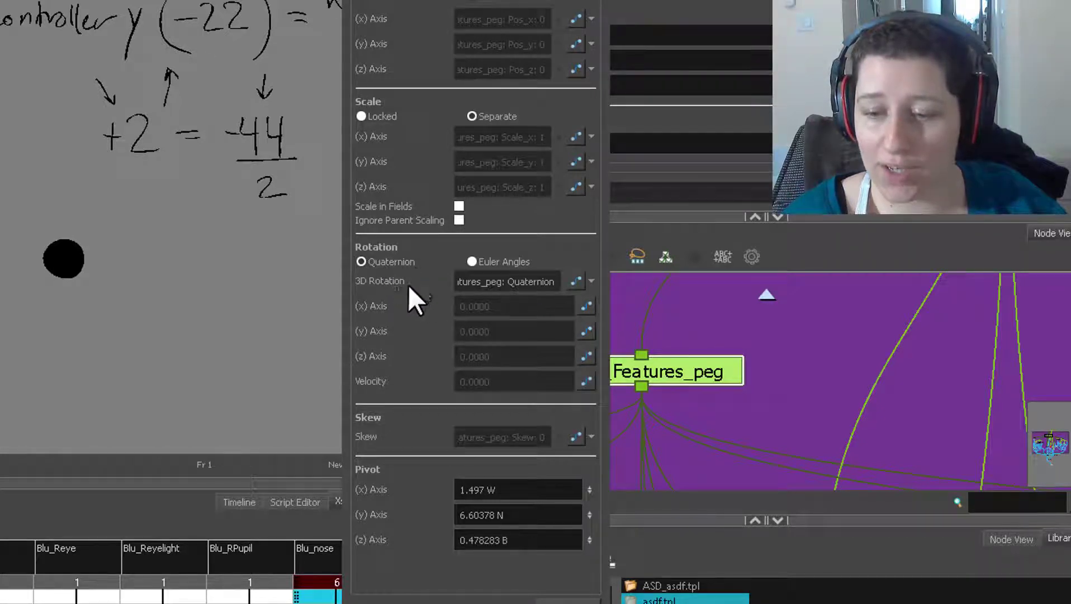
{"action": "left_click", "coordinate": [471, 261]}
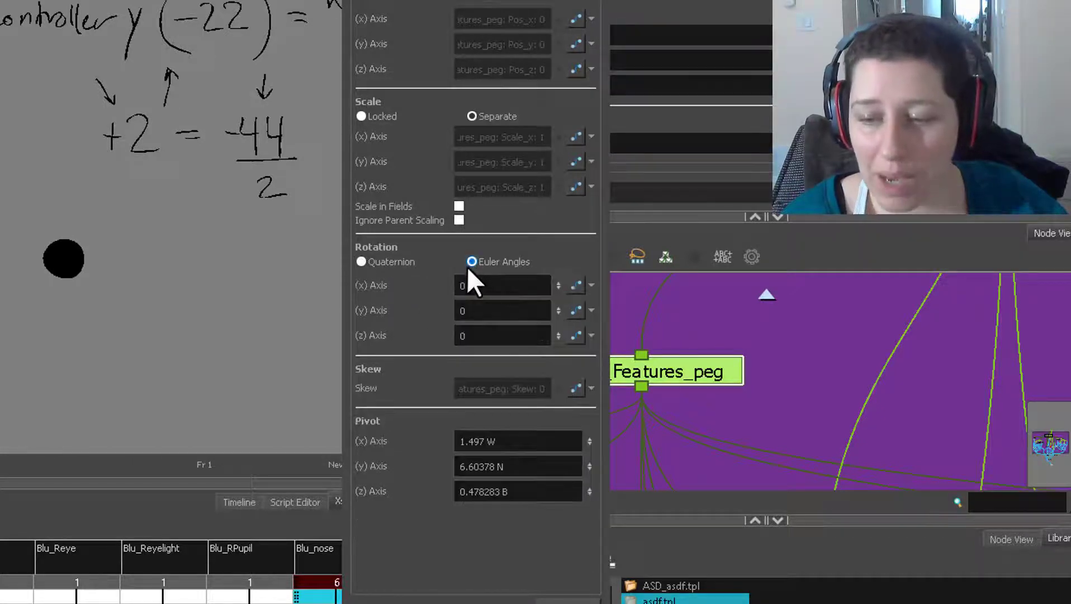
Link the X-axis rotation of Blu_Features_peg to the FaceUp expression
{"action": "left_click", "coordinate": [591, 286]}
{"action": "mouse_move", "coordinate": [620, 384]}
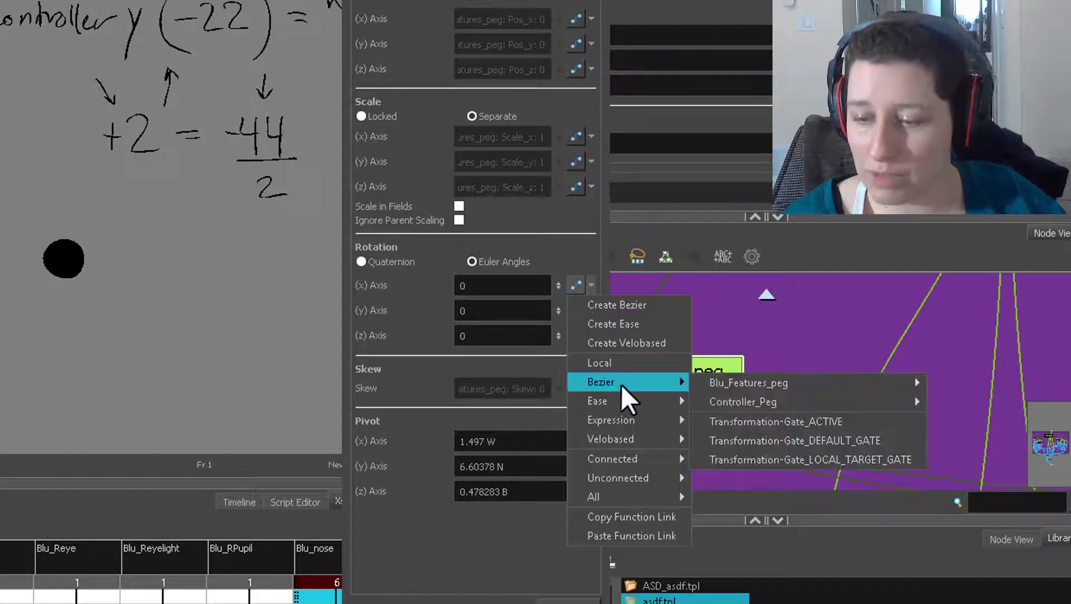
{"action": "mouse_move", "coordinate": [630, 418]}
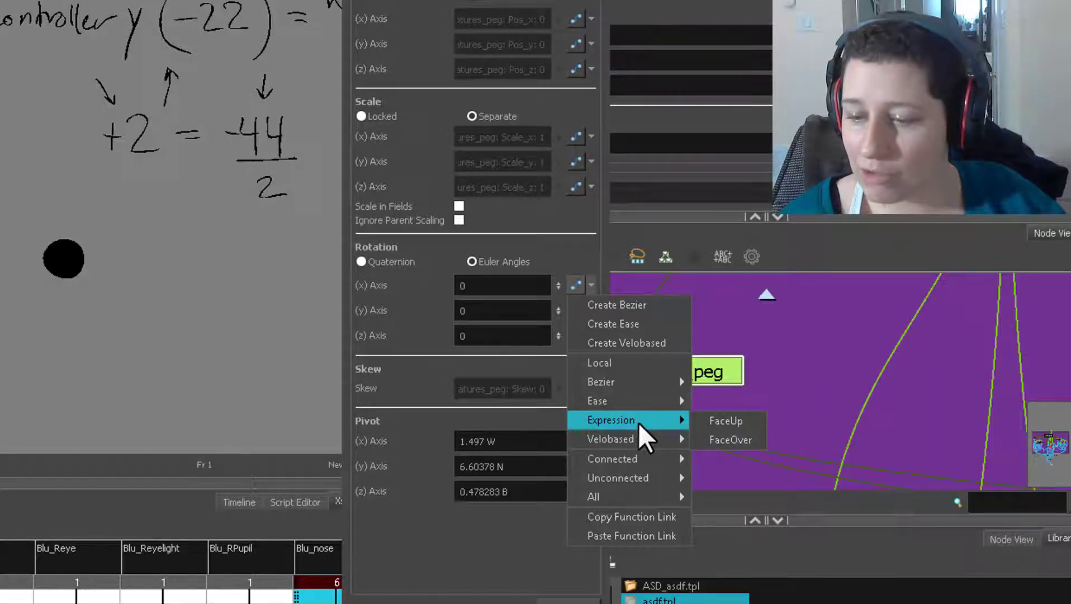
{"action": "left_click", "coordinate": [731, 420]}
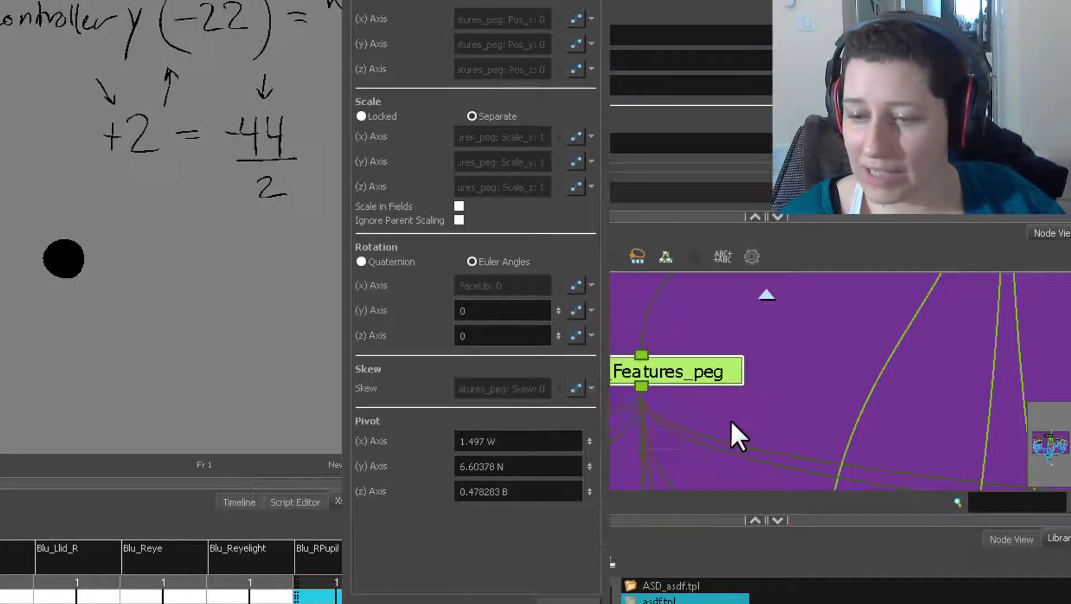
Try moving the controller dot slightly upward to test the face rotation, and select its parent peg
{"action": "left_click", "coordinate": [75, 260]}
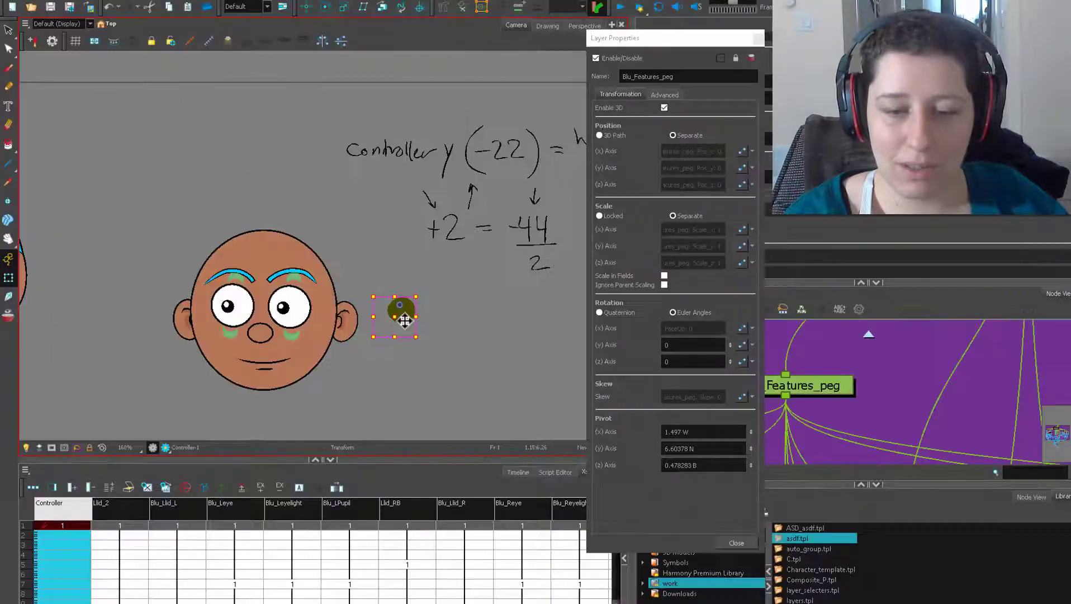
{"action": "mouse_move", "coordinate": [404, 320]}
{"action": "left_mouse_down"}
{"action": "mouse_move", "coordinate": [411, 233]}
{"action": "mouse_move", "coordinate": [410, 299]}
{"action": "mouse_move", "coordinate": [401, 303]}
{"action": "mouse_move", "coordinate": [404, 262]}
{"action": "mouse_move", "coordinate": [401, 291]}
{"action": "mouse_move", "coordinate": [418, 284]}
{"action": "mouse_move", "coordinate": [382, 287]}
{"action": "mouse_move", "coordinate": [443, 295]}
{"action": "mouse_move", "coordinate": [420, 292]}
{"action": "mouse_move", "coordinate": [399, 358]}
{"action": "mouse_move", "coordinate": [400, 258]}
{"action": "mouse_move", "coordinate": [402, 338]}
{"action": "mouse_move", "coordinate": [404, 279]}
{"action": "mouse_move", "coordinate": [406, 306]}
{"action": "left_mouse_up"}
{"action": "key", "text": "b"}
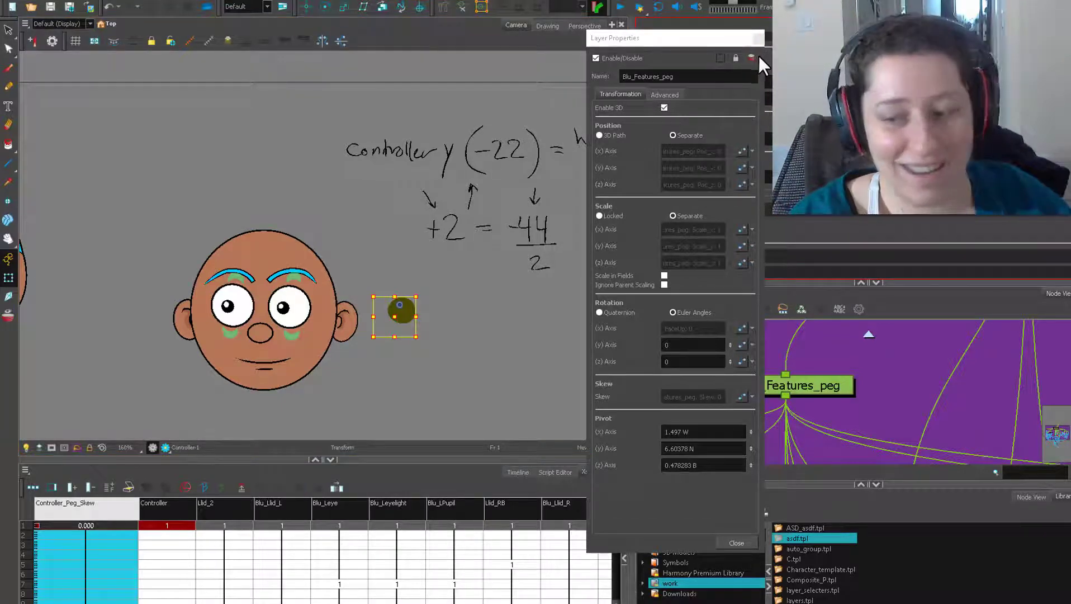
Open the FaceOver expression for editing, and change the expression text in WordPad to value("Controller_Peg_Pos_x")*-22
{"action": "left_click", "coordinate": [552, 473]}
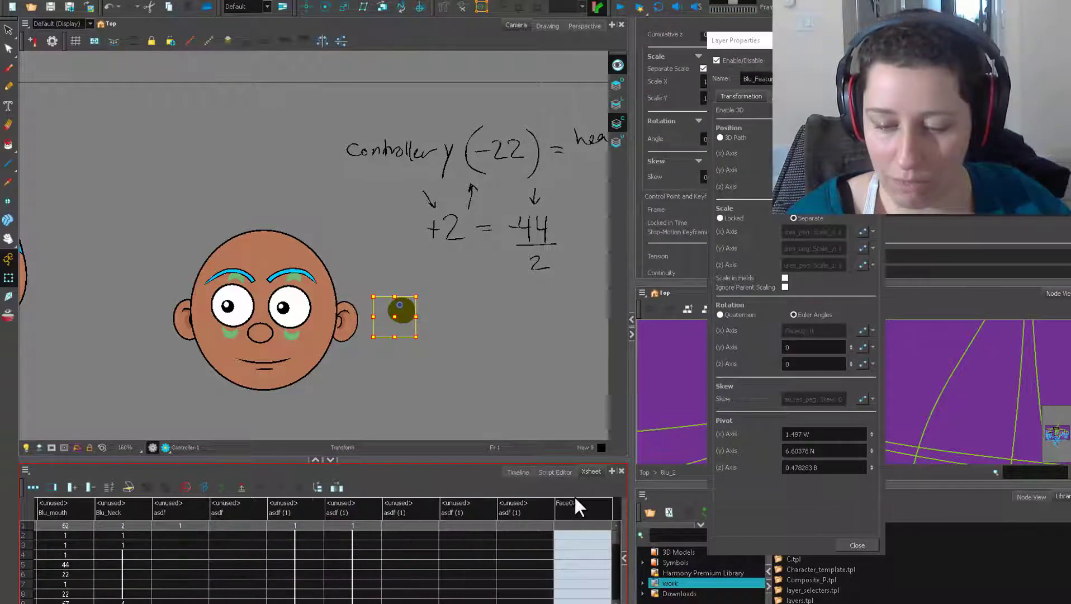
{"action": "double_click", "coordinate": [574, 502]}
{"action": "key", "text": "alt+Tab"}
{"action": "left_click_drag", "start_coordinate": [673, 402], "coordinate": [366, 406]}
{"action": "left_click", "coordinate": [603, 400]}
{"action": "left_click_drag", "start_coordinate": [583, 401], "coordinate": [597, 403]}
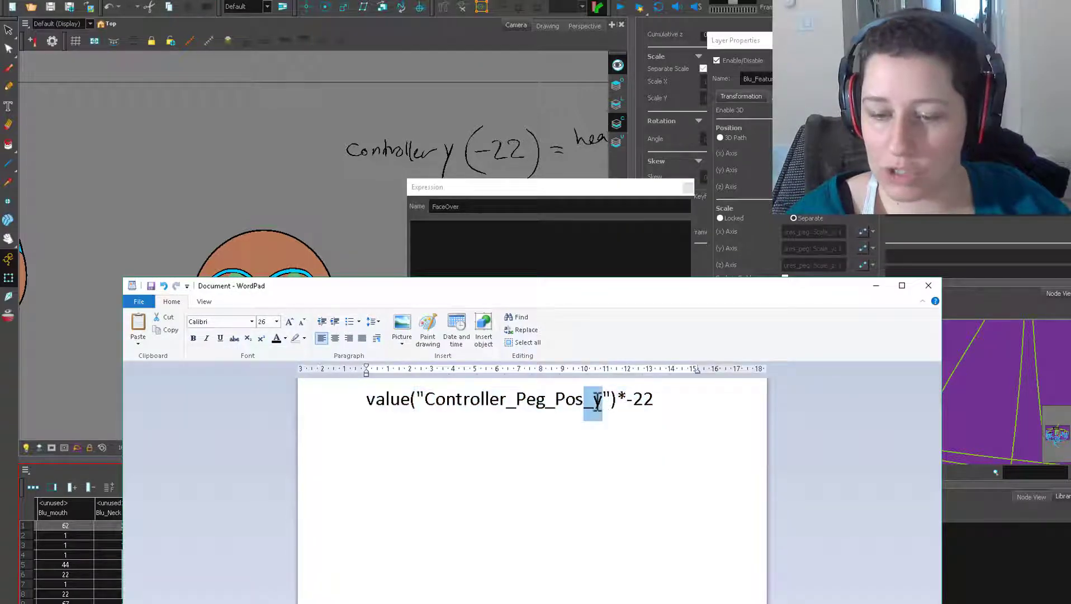
{"action": "type", "text": "x"}
{"action": "key", "text": "BackSpace"}
{"action": "type", "text": "_x"}
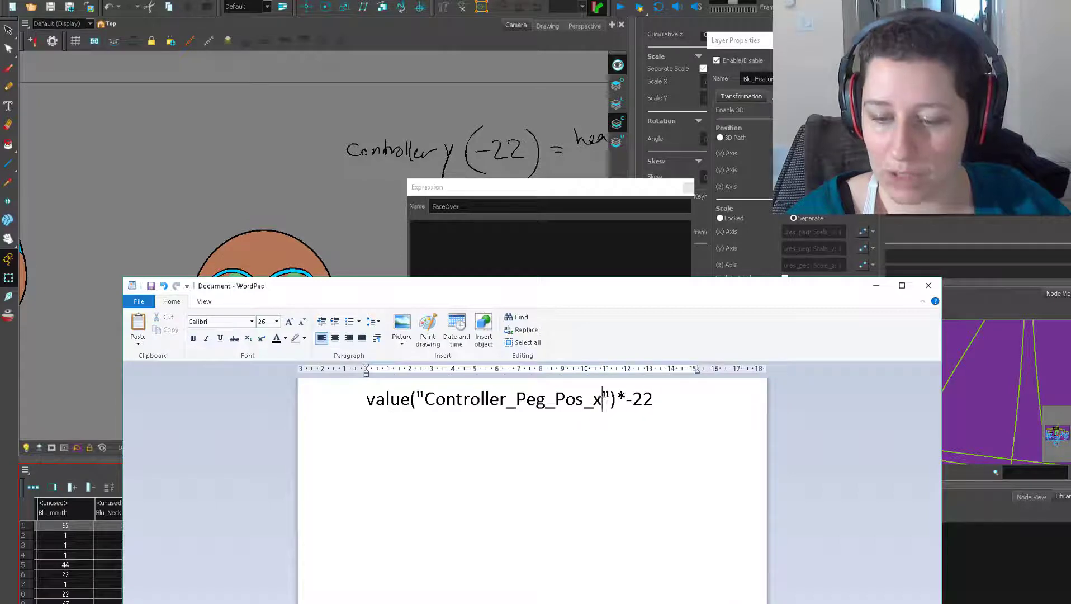
Copy the full WordPad expression into the FaceOver expression in Harmony, apply it and close the editor
{"action": "key", "text": "ctrl+a"}
{"action": "key", "text": "ctrl+c"}
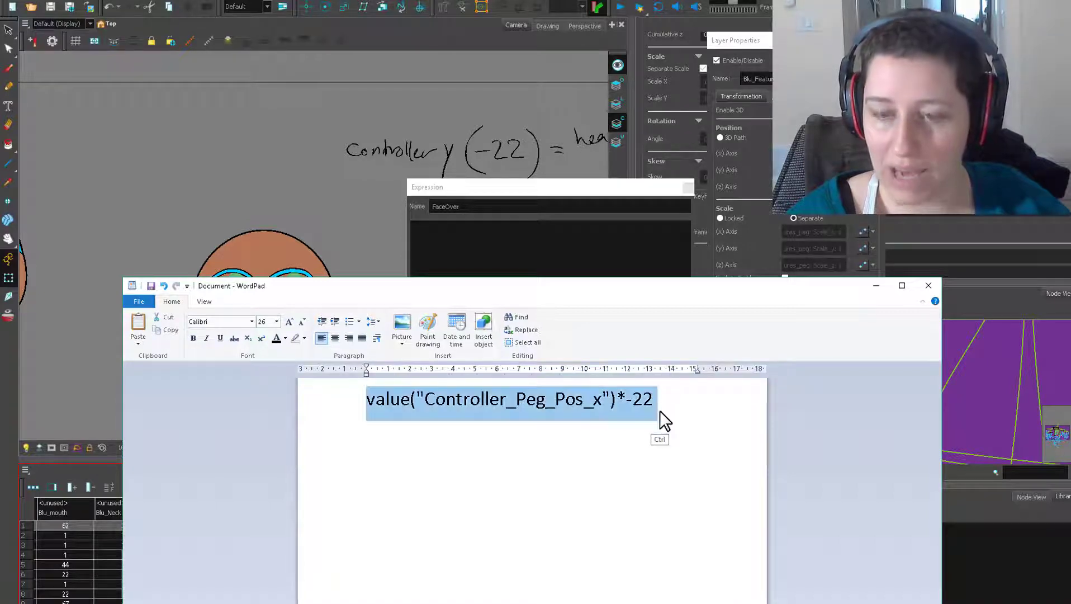
{"action": "left_click", "coordinate": [875, 285]}
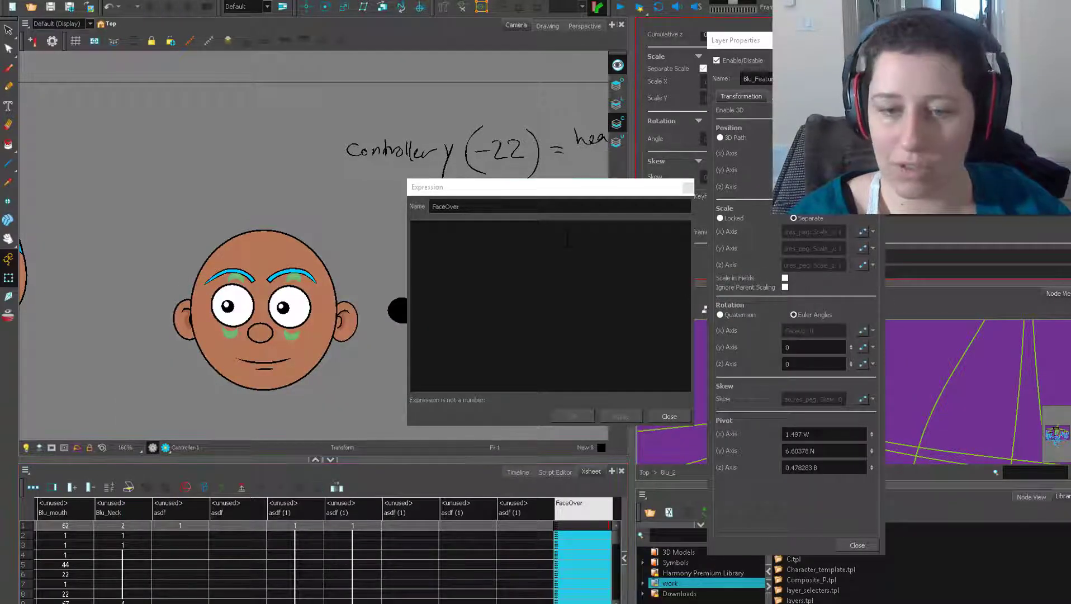
{"action": "key", "text": "ctrl+v"}
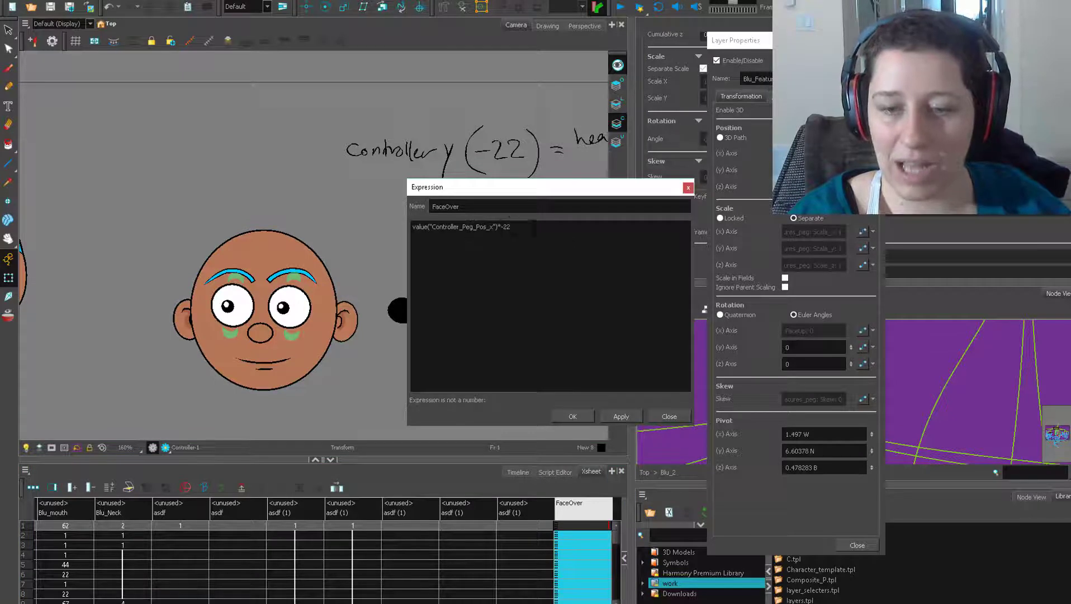
{"action": "left_click", "coordinate": [610, 416]}
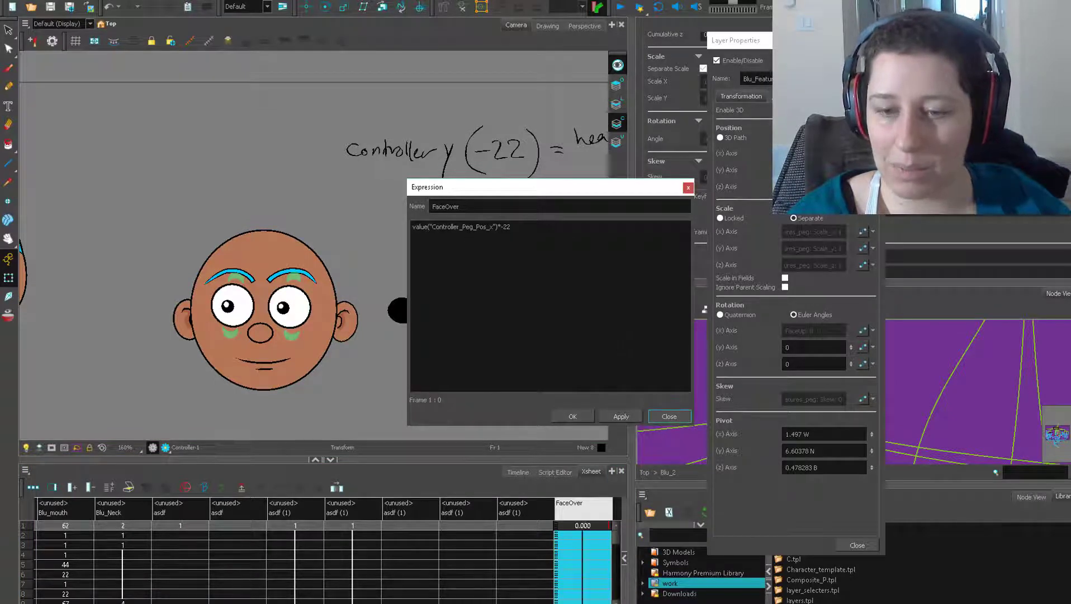
{"action": "left_click", "coordinate": [576, 416]}
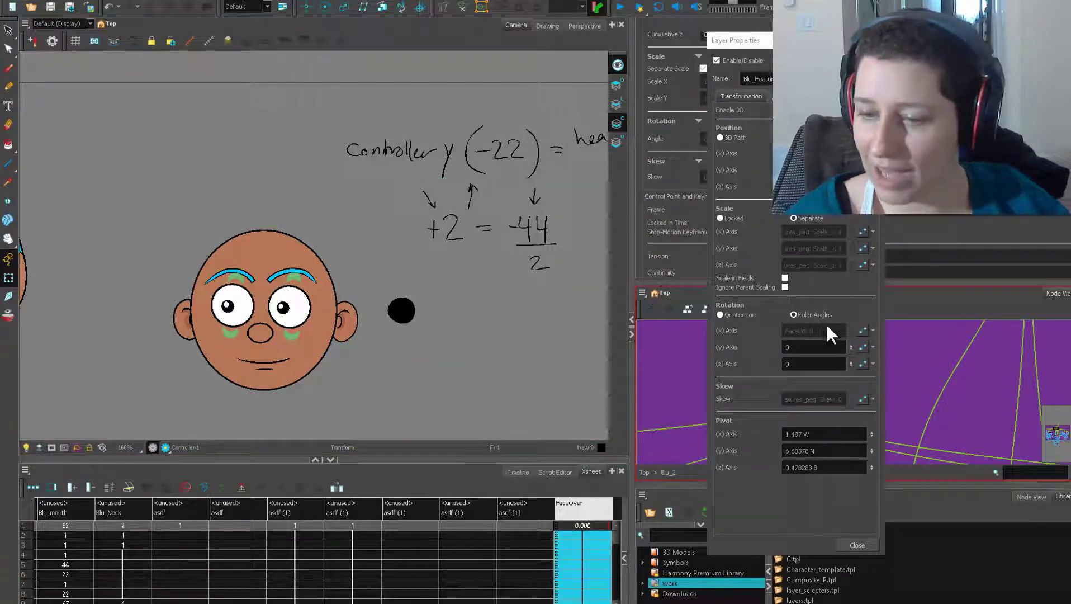
Link the Y-axis rotation of Blu_Features_peg to the FaceOver expression
{"action": "left_click", "coordinate": [872, 347]}
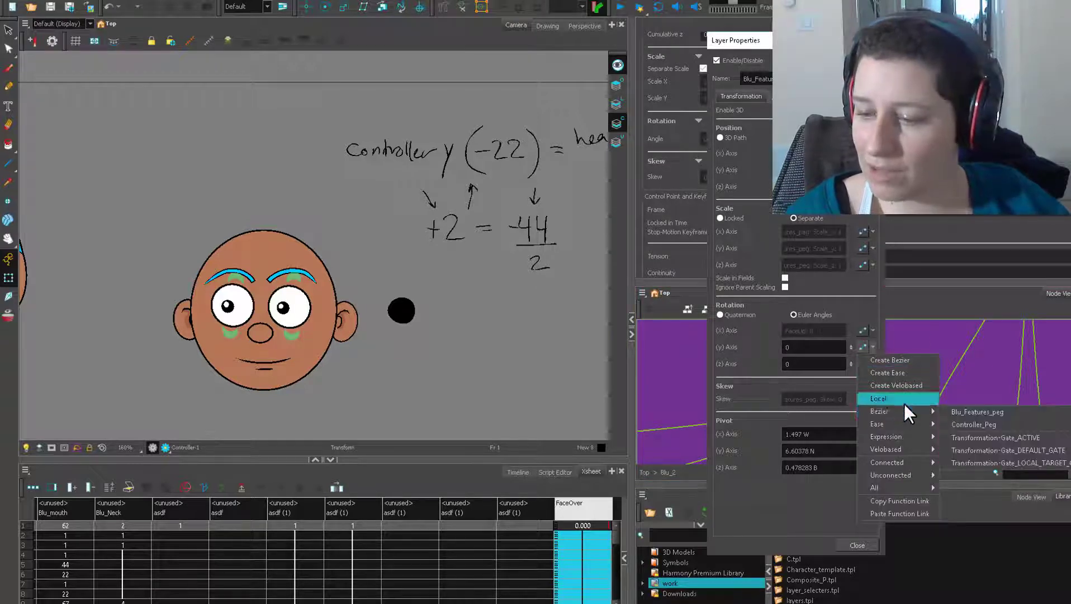
{"action": "mouse_move", "coordinate": [911, 436]}
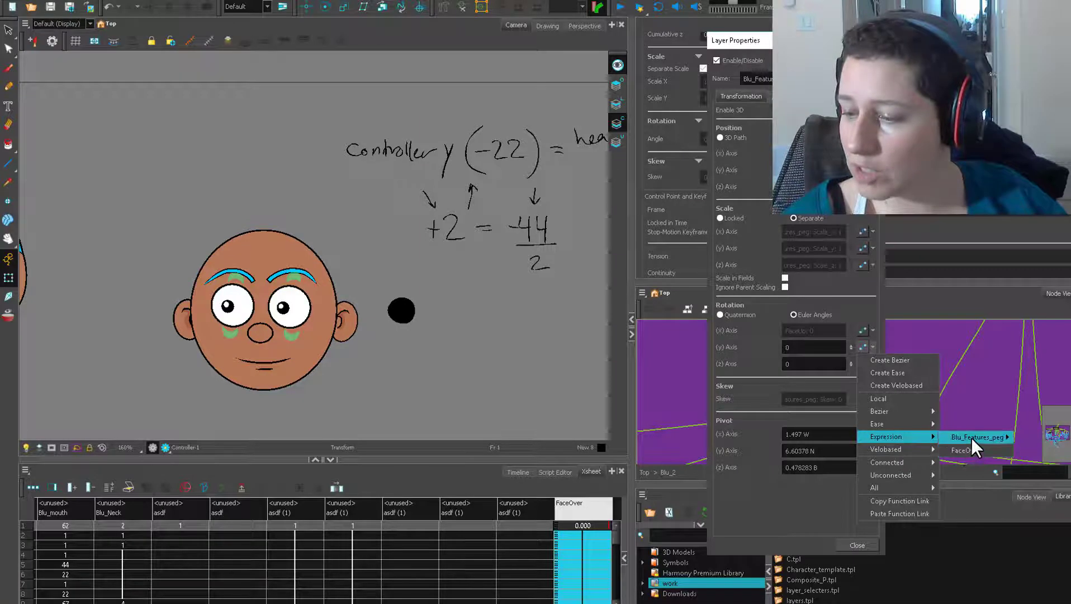
{"action": "mouse_move", "coordinate": [970, 437]}
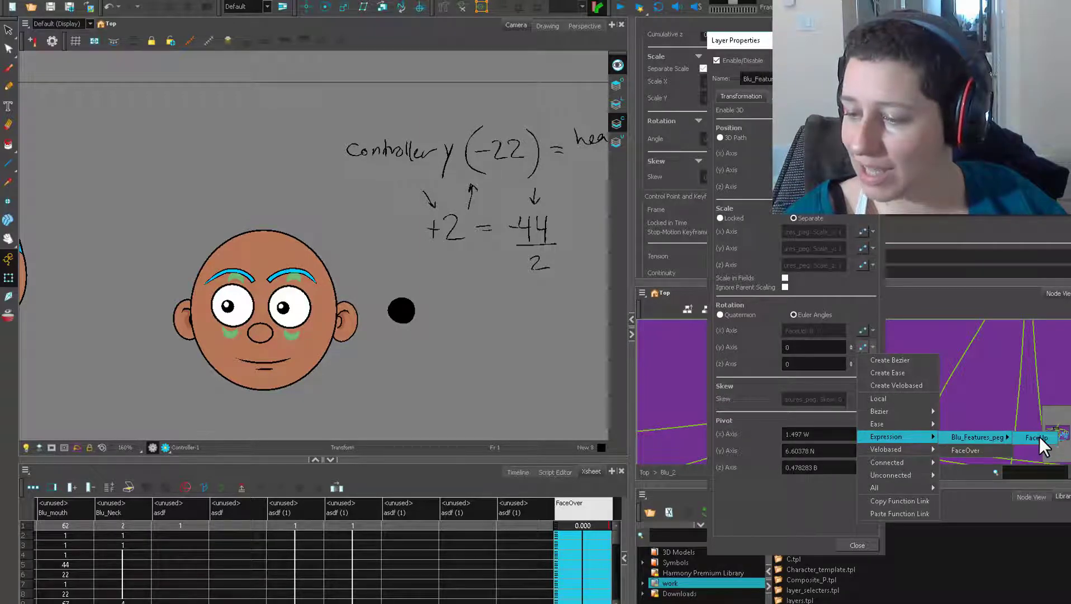
{"action": "left_click", "coordinate": [971, 450]}
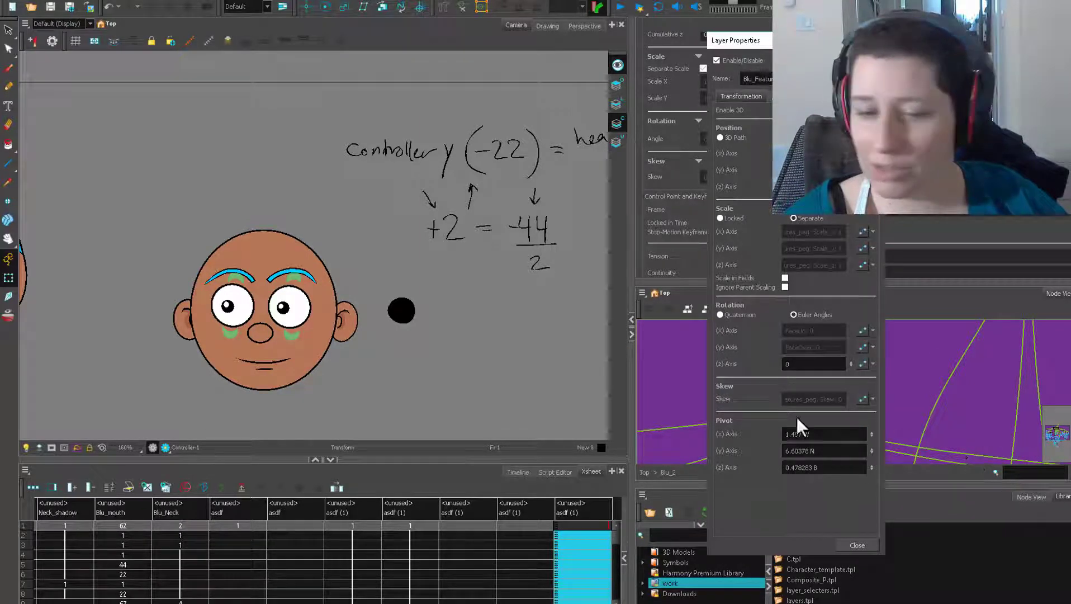
Nudge the controller dot to test the face rotation, and review the FaceUp and FaceOver columns and the FaceUp expression
{"action": "mouse_move", "coordinate": [408, 313]}
{"action": "left_mouse_down"}
{"action": "mouse_move", "coordinate": [445, 312]}
{"action": "mouse_move", "coordinate": [371, 310]}
{"action": "mouse_move", "coordinate": [402, 304]}
{"action": "left_mouse_up"}
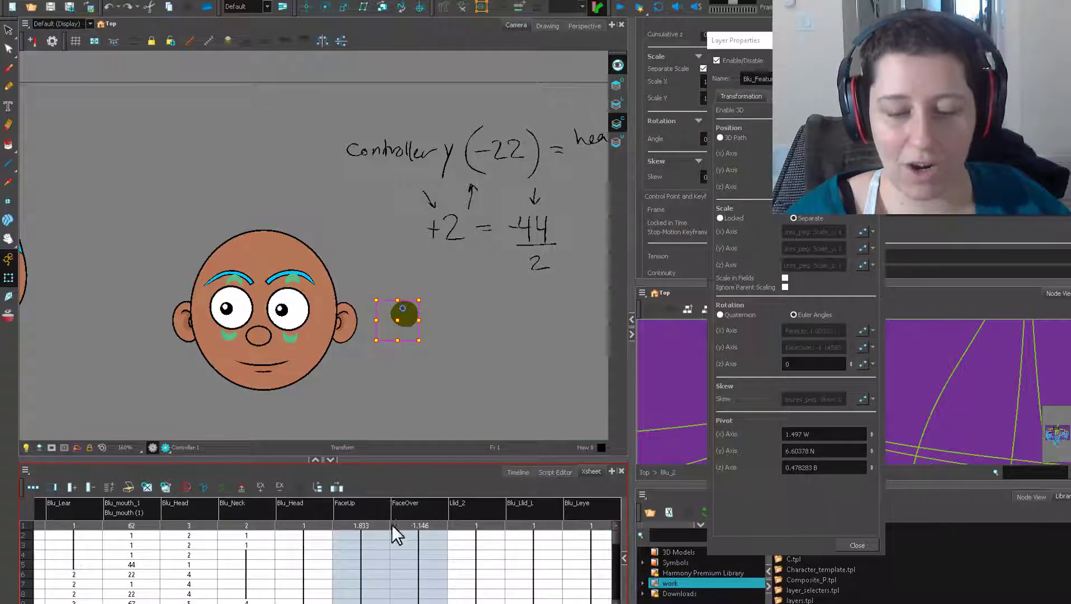
{"action": "scroll", "coordinate": [347, 595], "scroll_direction": "right", "scroll_amount": 3}
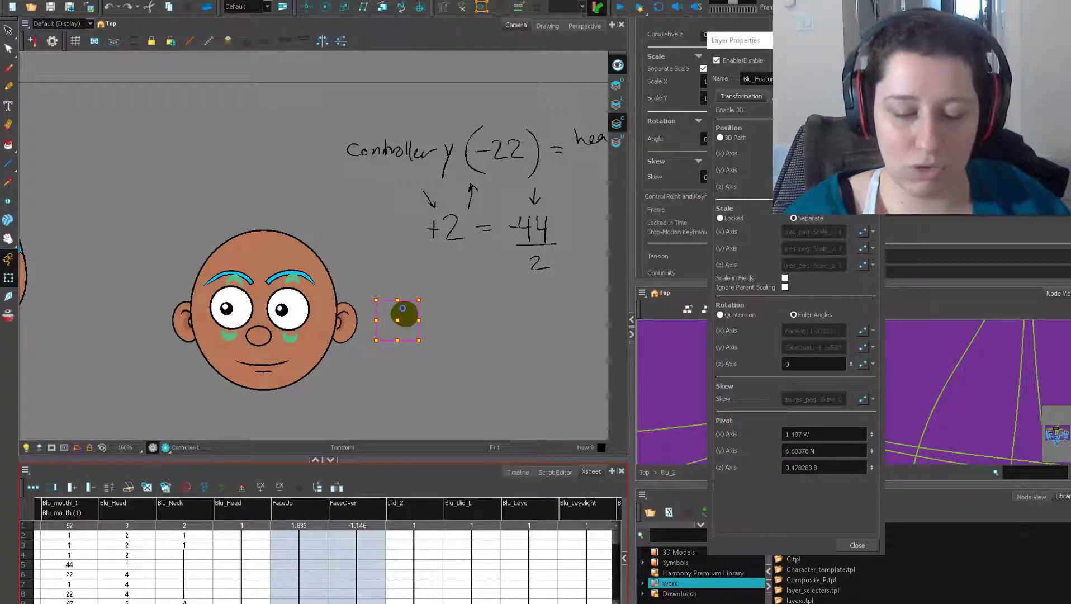
{"action": "scroll", "coordinate": [347, 559], "scroll_direction": "left", "scroll_amount": 2}
{"action": "left_click", "coordinate": [845, 330]}
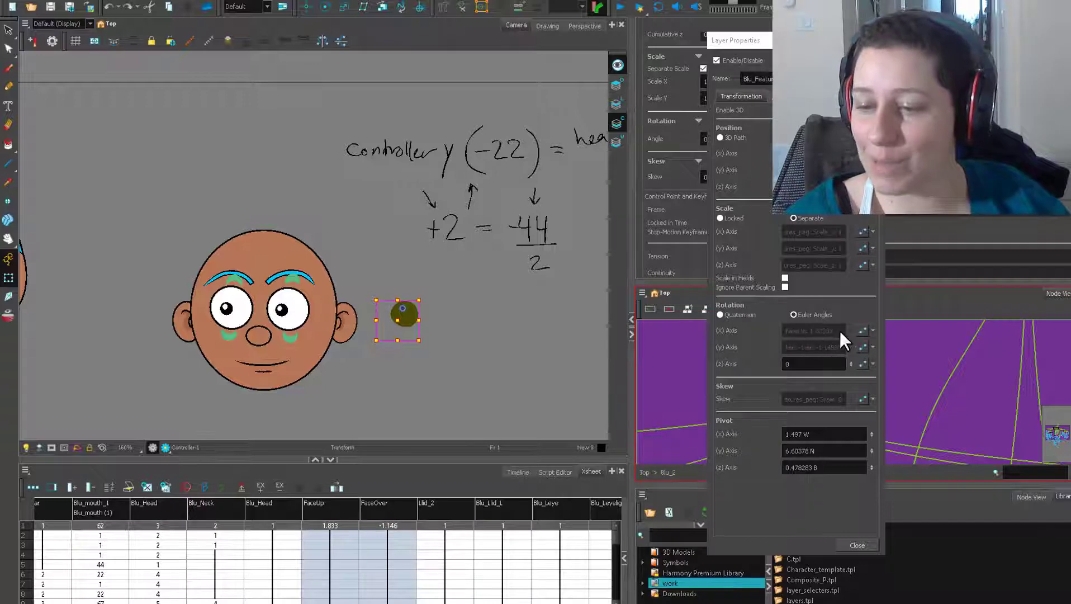
{"action": "left_click", "coordinate": [861, 330]}
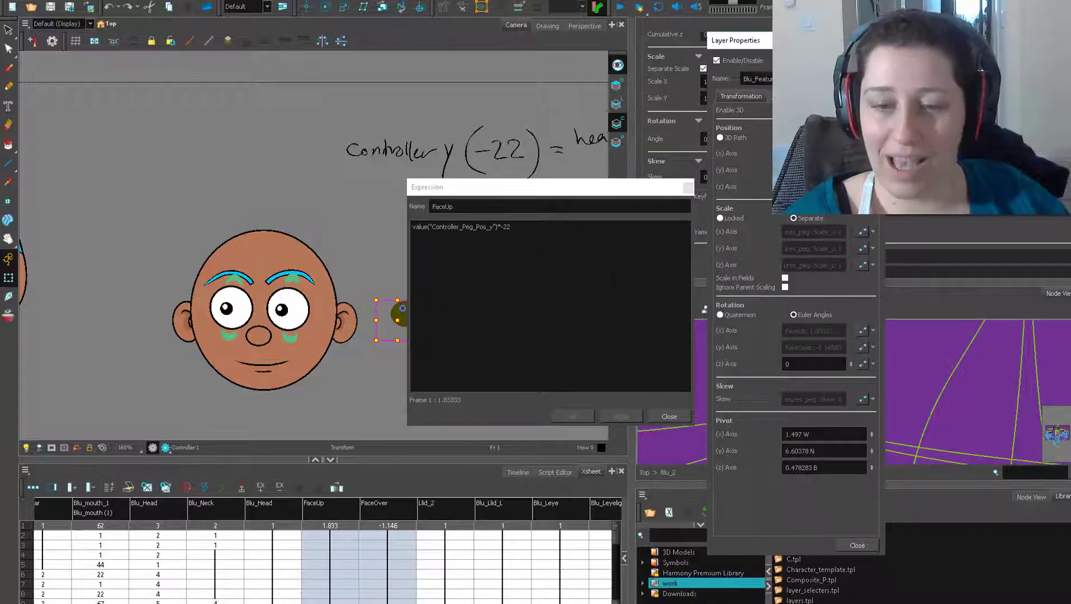
{"action": "left_click", "coordinate": [665, 415]}
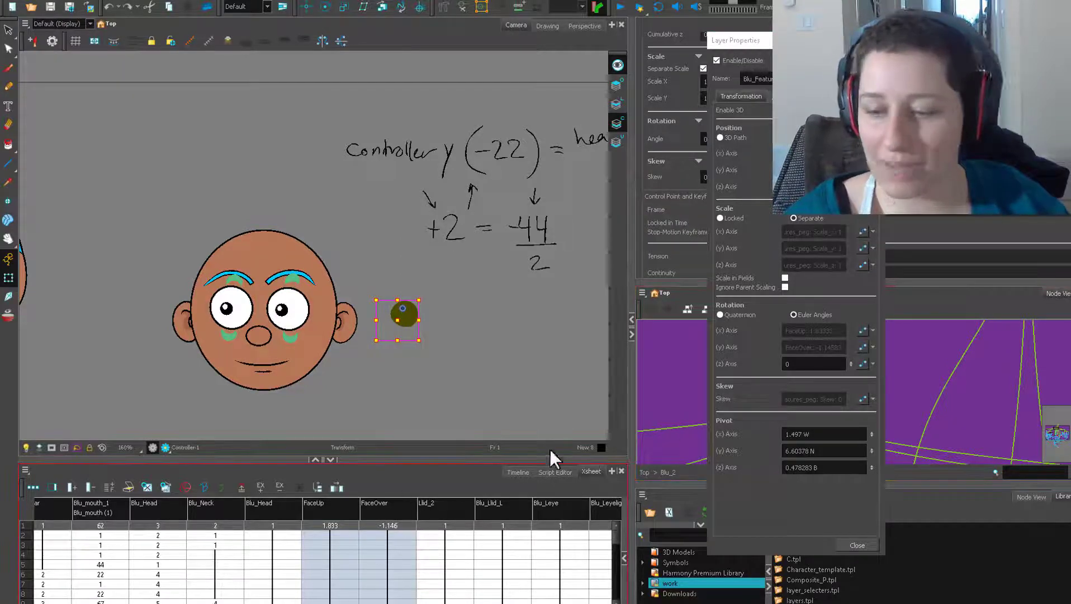
Remove the minus sign before 22 in the FaceOver expression, apply it and close the editor
{"action": "left_click", "coordinate": [863, 347]}
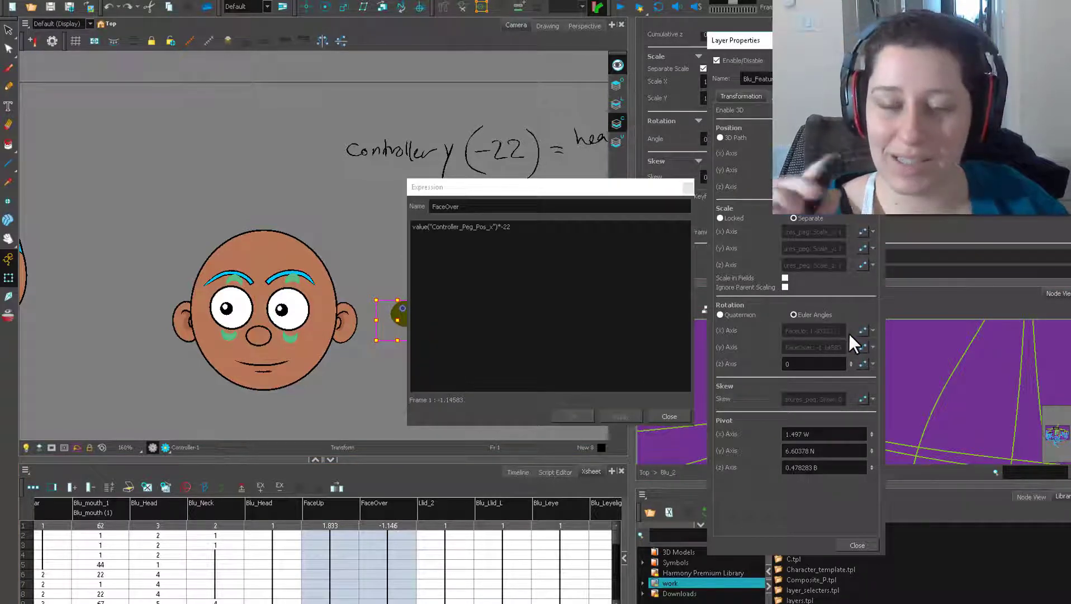
{"action": "left_click", "coordinate": [508, 227]}
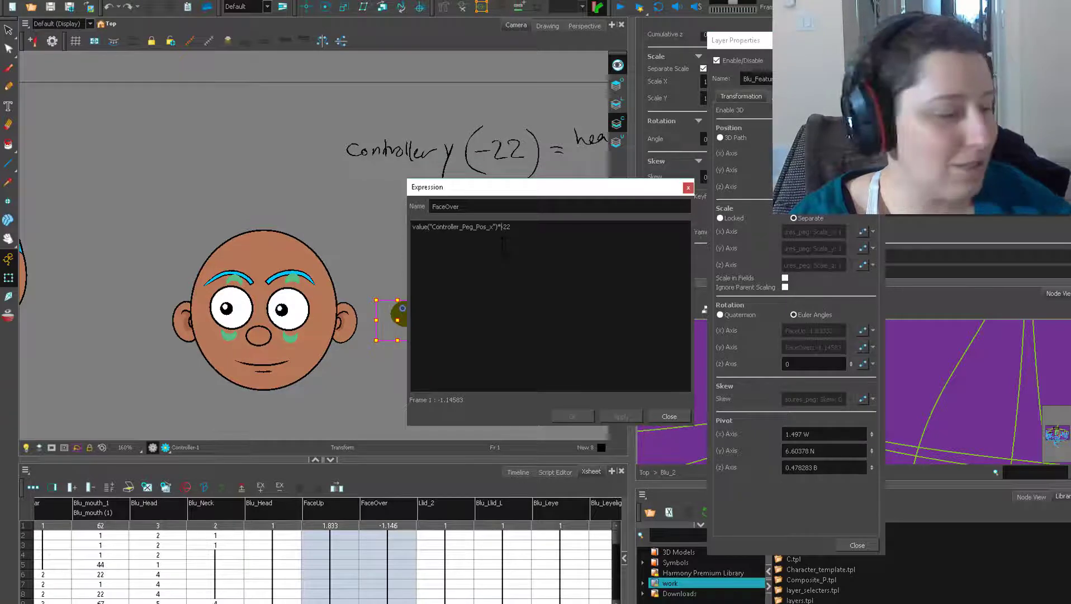
{"action": "left_click", "coordinate": [621, 416]}
{"action": "left_click", "coordinate": [573, 415]}
Try turning the head sideways with the controller dot, and squash the far eyebrow horizontally to fit the turned face
{"action": "left_click_drag", "start_coordinate": [409, 319], "coordinate": [462, 326]}
{"action": "left_click", "coordinate": [370, 338]}
{"action": "left_click", "coordinate": [371, 314]}
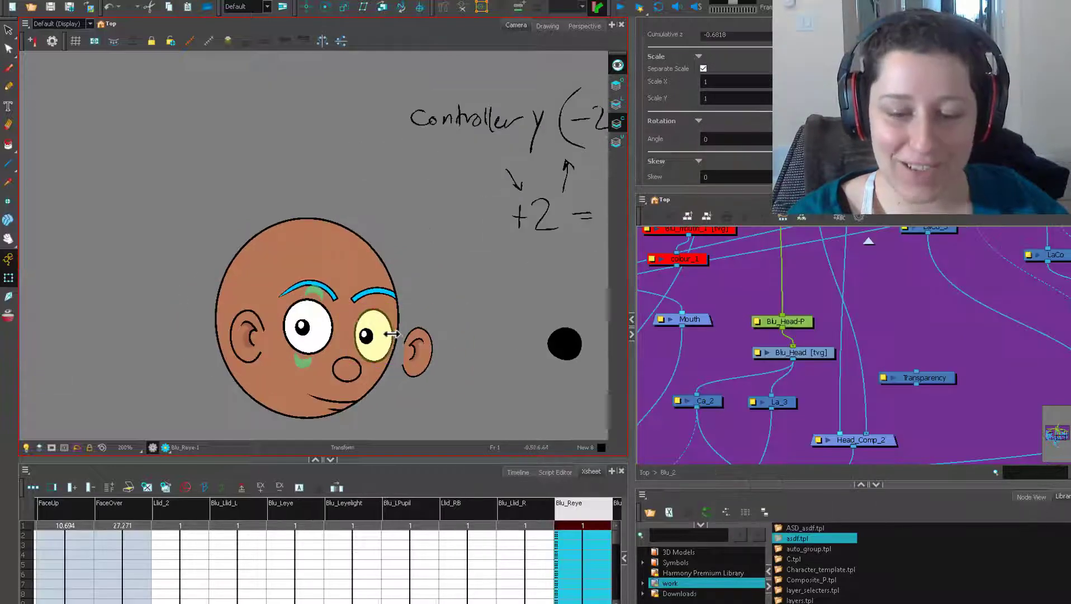
{"action": "left_click", "coordinate": [376, 295]}
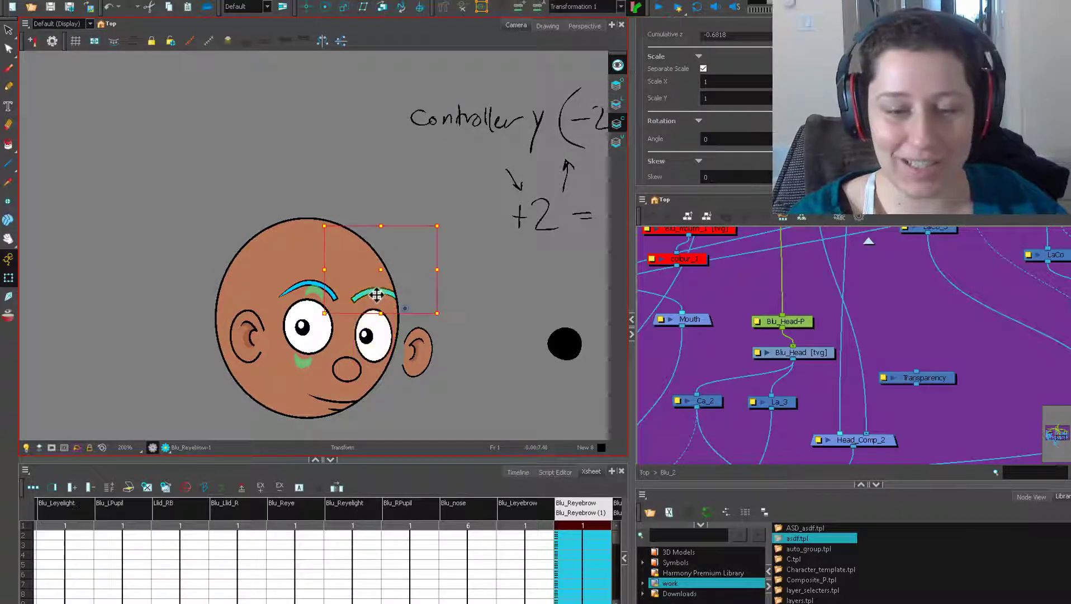
{"action": "left_click_drag", "start_coordinate": [325, 270], "coordinate": [333, 270]}
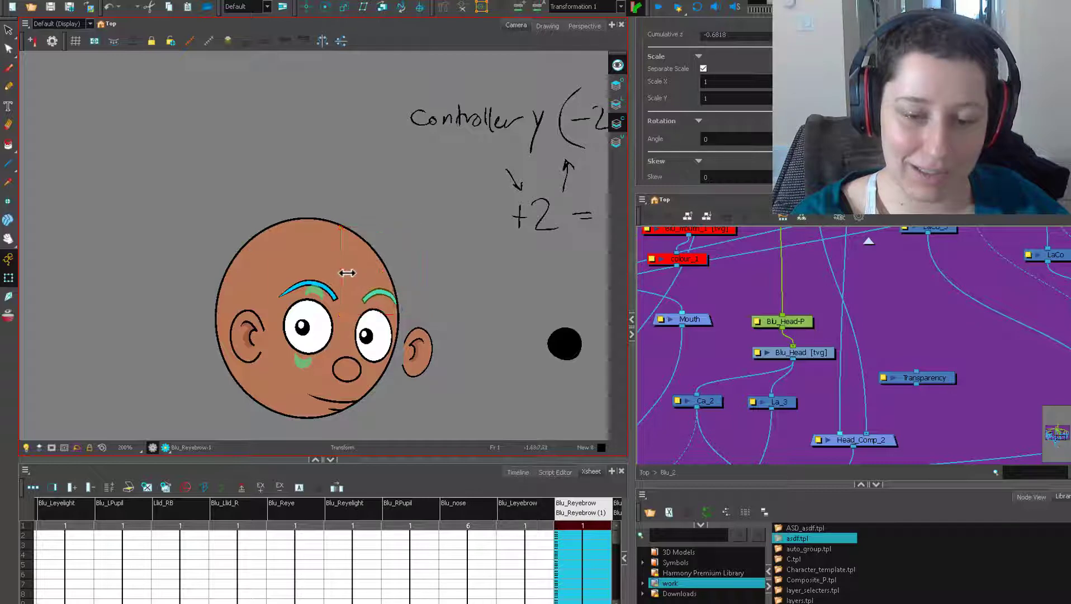
Show the timeline, inspect the nose's parent peg and the controller, and undo the test pose back to the front view
{"action": "scroll", "coordinate": [478, 401], "scroll_direction": "down", "scroll_amount": 2}
{"action": "left_click", "coordinate": [525, 473]}
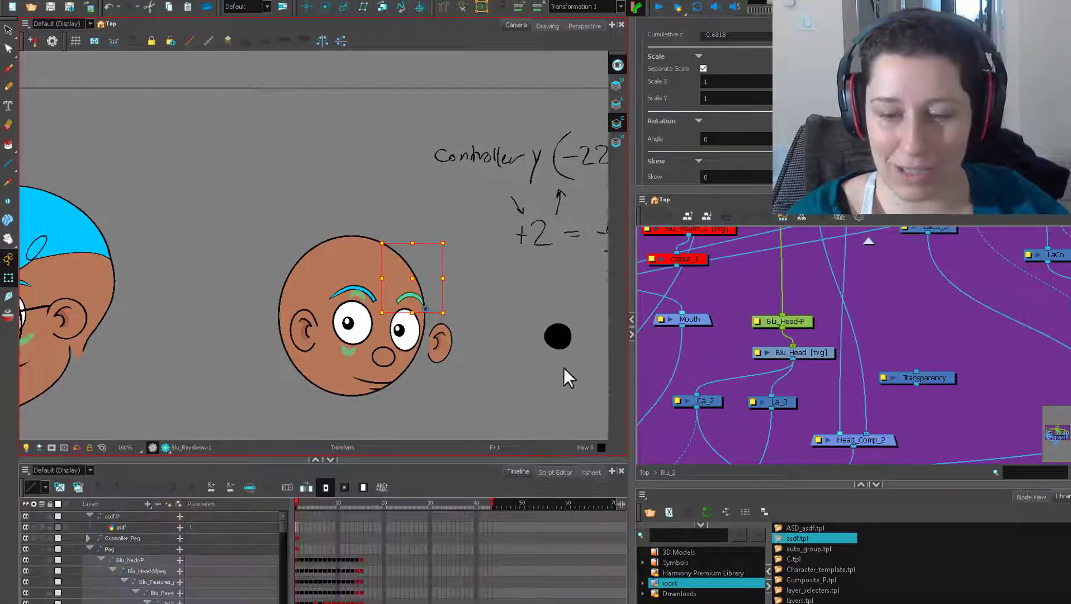
{"action": "left_click", "coordinate": [557, 336]}
{"action": "left_click", "coordinate": [385, 356]}
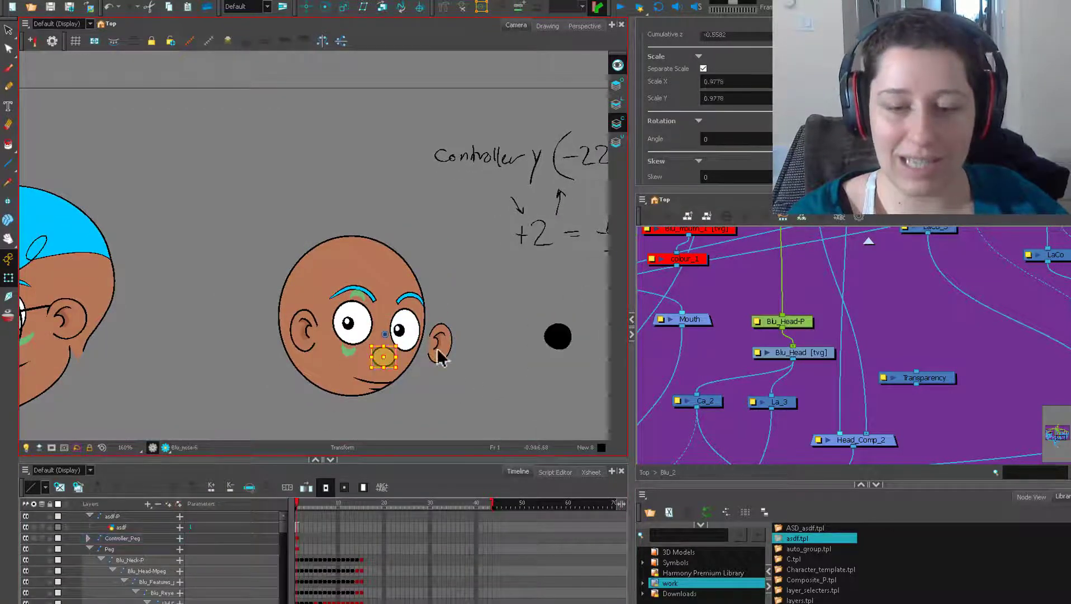
{"action": "key", "text": "b"}
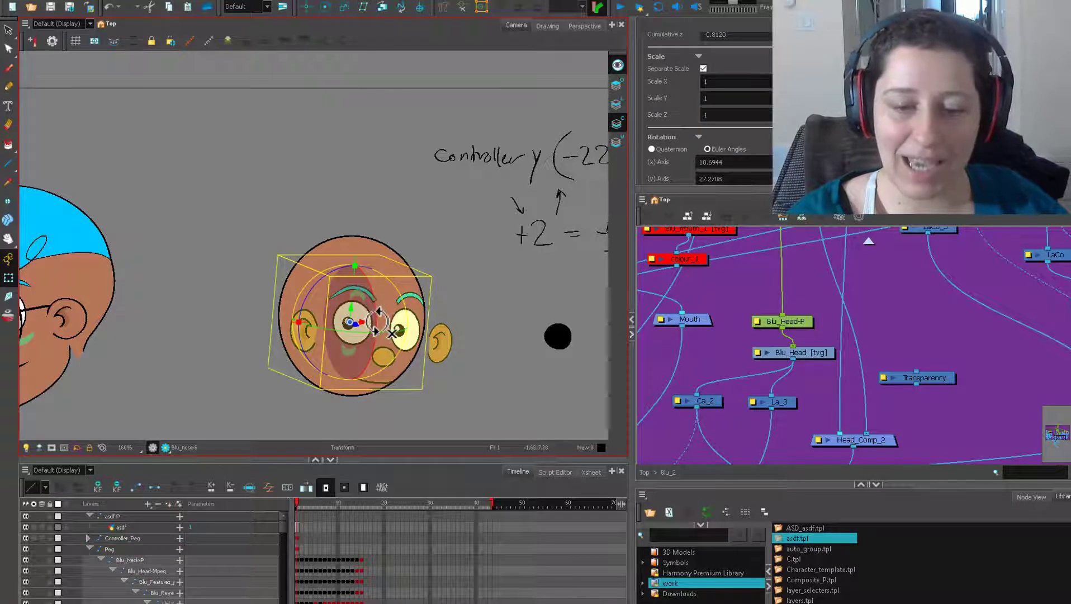
{"action": "left_click", "coordinate": [556, 336]}
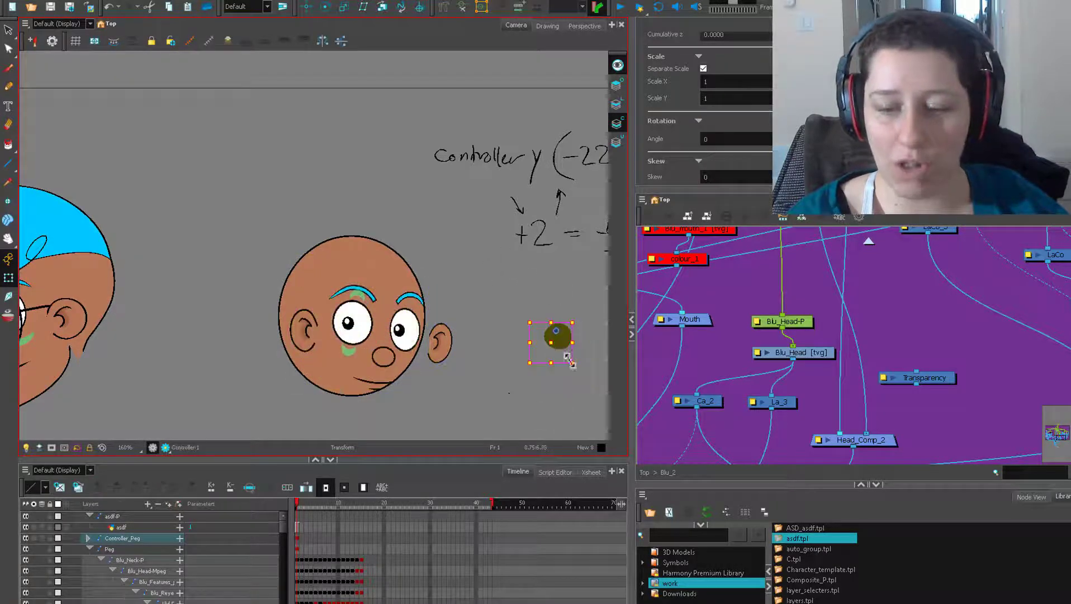
{"action": "key", "text": "ctrl+z"}
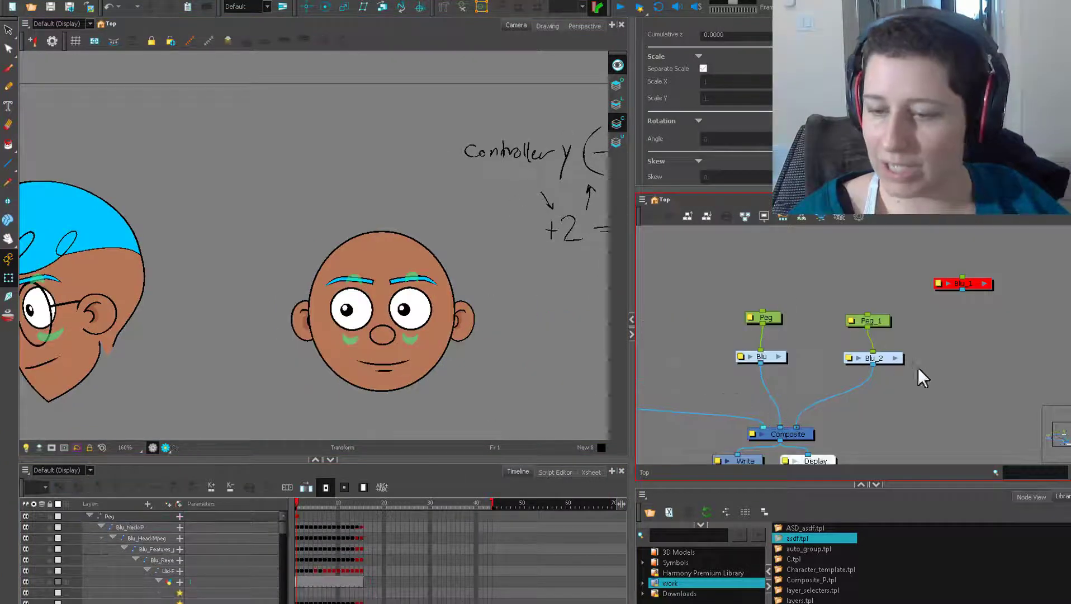
Inside the Blu_2 group, place Controller and Controller_Peg below the Head backdrop beside Composite_1, and return to the top level
{"action": "left_click", "coordinate": [902, 356]}
{"action": "scroll", "coordinate": [925, 338], "scroll_direction": "down", "scroll_amount": 6}
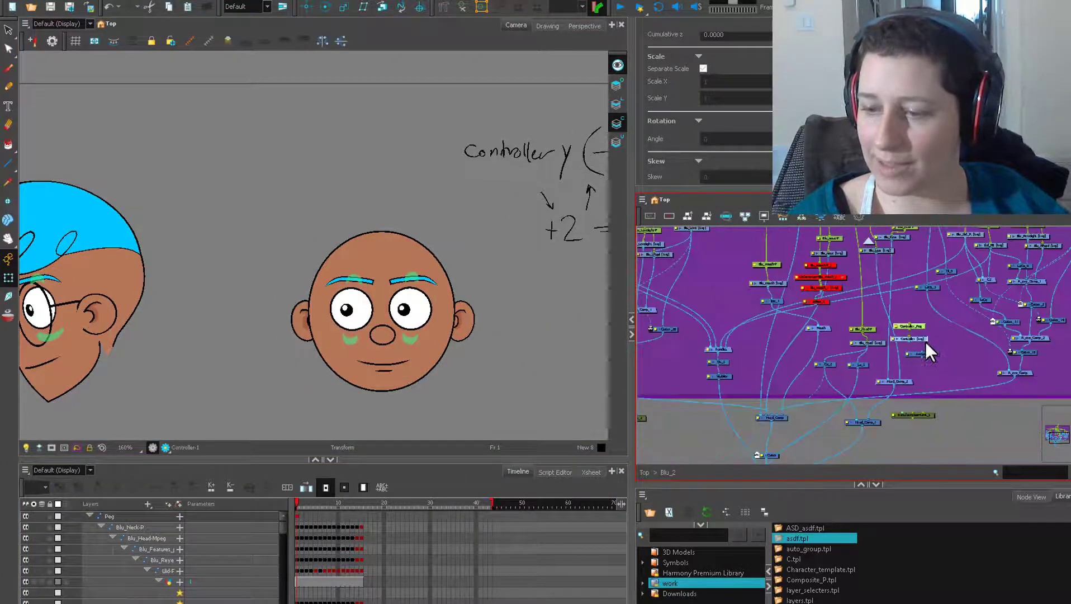
{"action": "scroll", "coordinate": [760, 377], "scroll_direction": "down", "scroll_amount": 1}
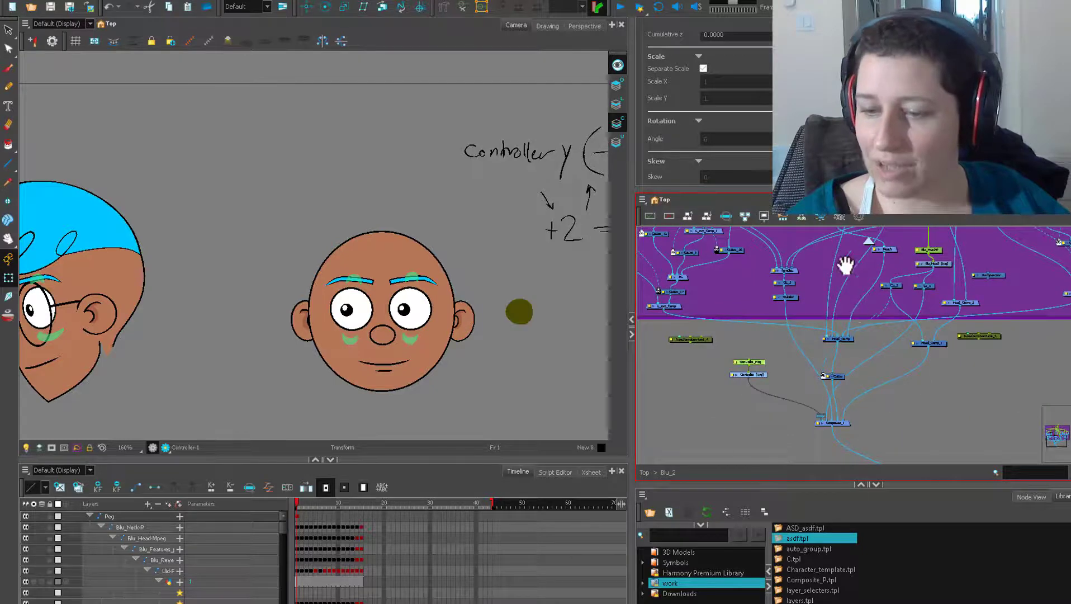
{"action": "scroll", "coordinate": [841, 265], "scroll_direction": "up", "scroll_amount": 5}
{"action": "scroll", "coordinate": [833, 249], "scroll_direction": "down", "scroll_amount": 3}
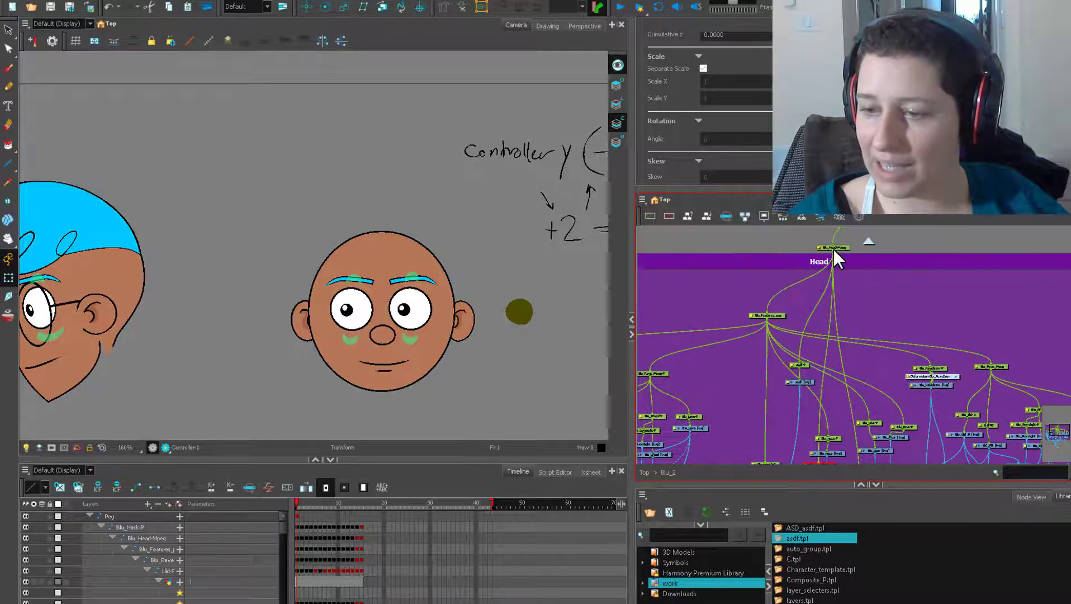
{"action": "scroll", "coordinate": [741, 367], "scroll_direction": "up", "scroll_amount": 3}
{"action": "left_click_drag", "start_coordinate": [741, 367], "coordinate": [731, 395]}
{"action": "key", "text": "ctrl+shift+e"}
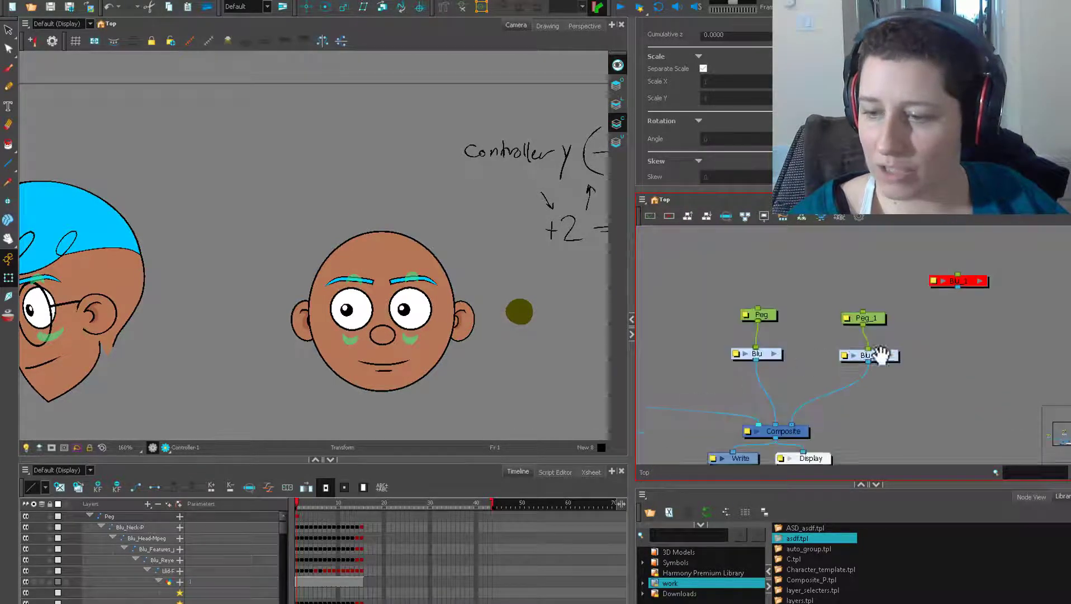
Connect Controller_Peg to a parent higher in the Blu_2 rig, undo the test move, and select the controller dot
{"action": "left_click_drag", "start_coordinate": [880, 356], "coordinate": [870, 379]}
{"action": "left_click", "coordinate": [866, 343]}
{"action": "left_click_drag", "start_coordinate": [549, 404], "coordinate": [513, 342]}
{"action": "key", "text": "ctrl+z"}
{"action": "left_click", "coordinate": [519, 311]}
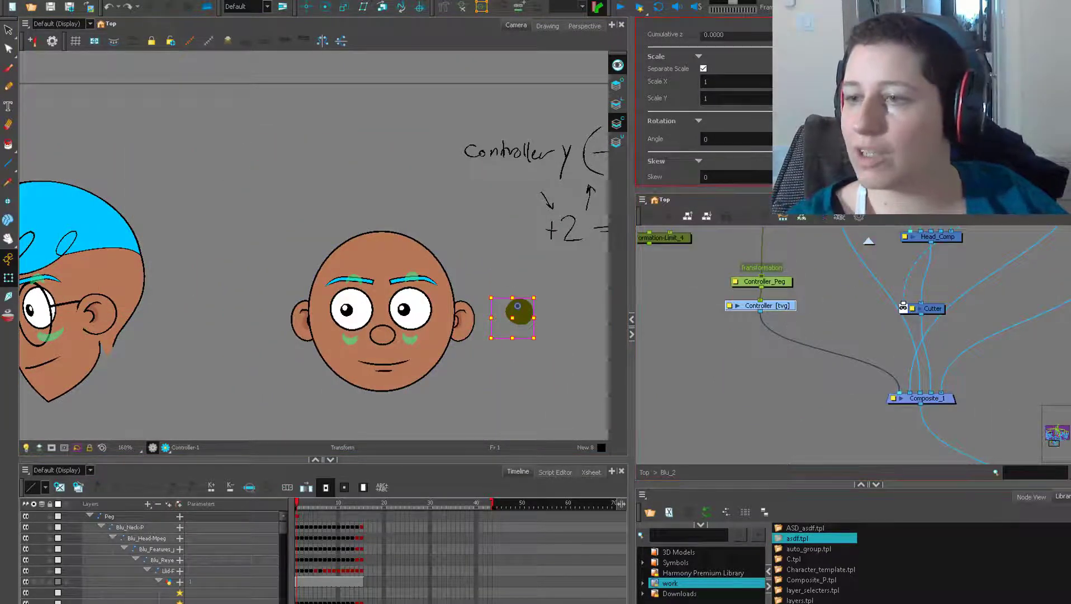
Find the Visibility node in the node library, insert it between Controller and Composite_1, and open its properties
{"action": "left_click", "coordinate": [1006, 26]}
{"action": "left_click", "coordinate": [732, 42]}
{"action": "type", "text": "vis"}
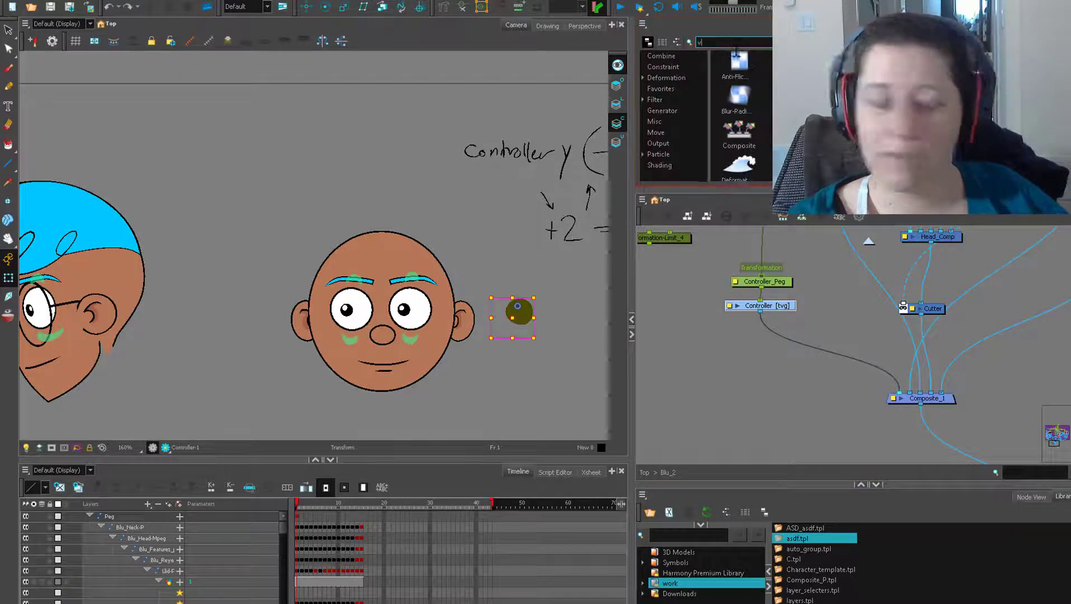
{"action": "left_click_drag", "start_coordinate": [738, 61], "coordinate": [805, 327]}
{"action": "double_click", "coordinate": [788, 341]}
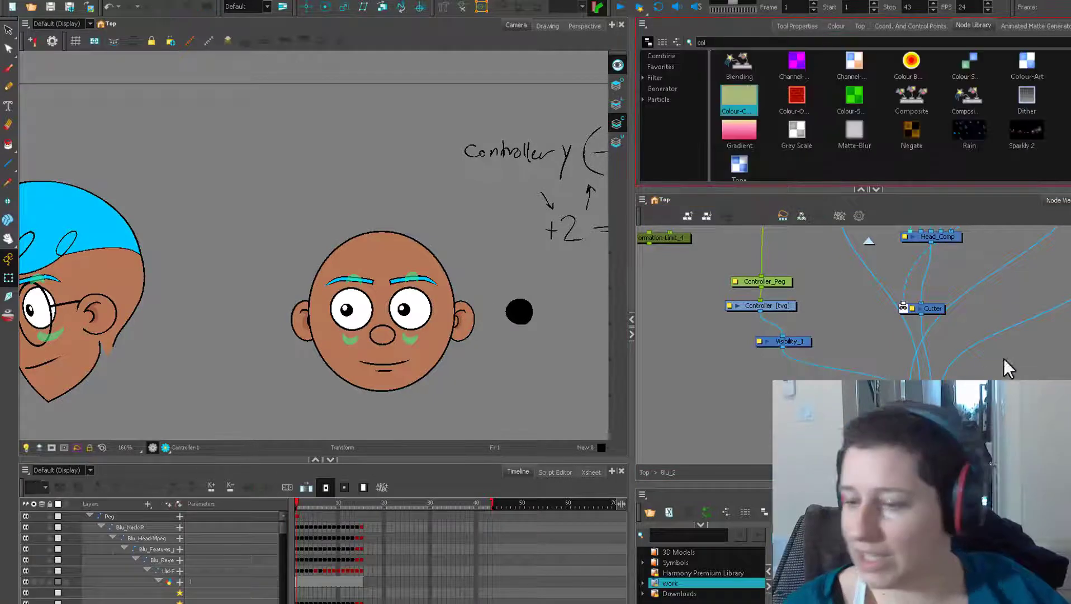
Add a Colour-Card as the scene background and toggle the camera's render preview to check the controller dot's visibility
{"action": "left_click_drag", "start_coordinate": [1003, 366], "coordinate": [1006, 367]}
{"action": "left_click", "coordinate": [165, 447]}
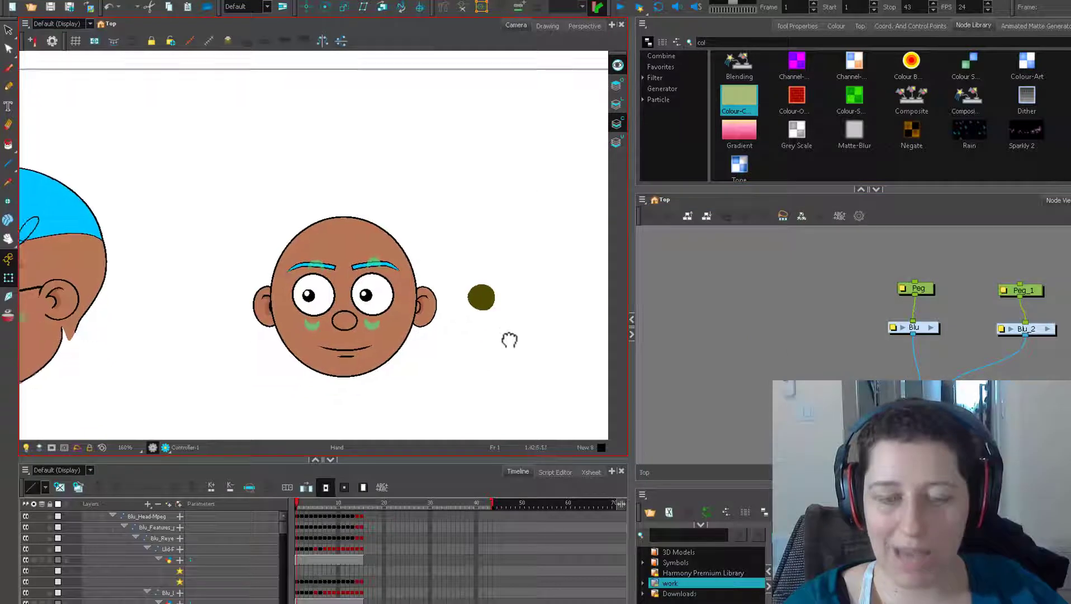
Test the head turn by moving the controller dot, undo the first test move, and move the dot diagonally up towards the head
{"action": "scroll", "coordinate": [505, 332], "scroll_direction": "up", "scroll_amount": 1}
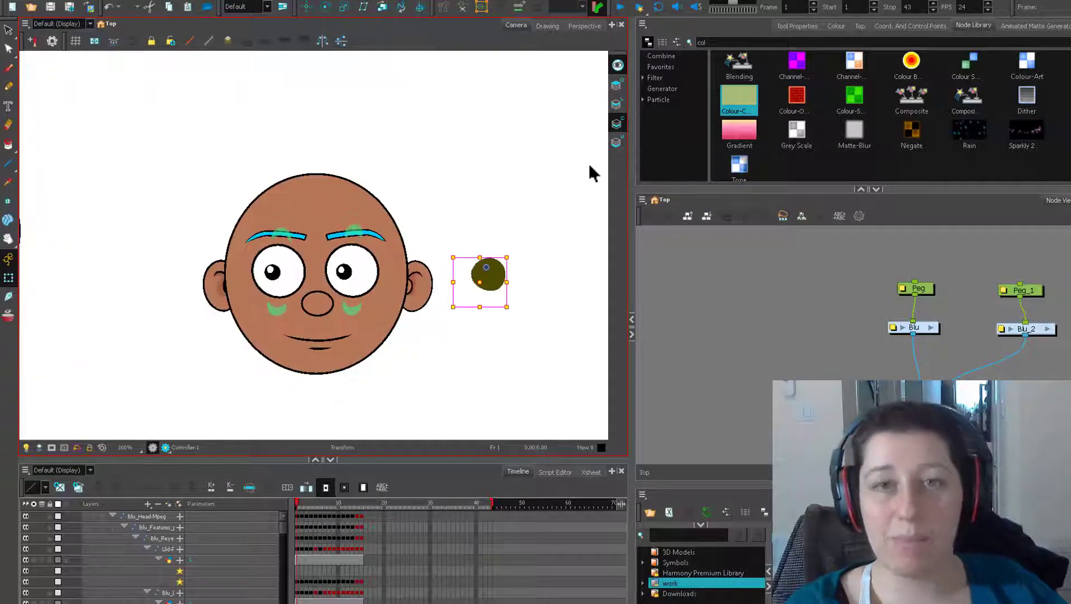
{"action": "left_click_drag", "start_coordinate": [565, 213], "coordinate": [527, 265]}
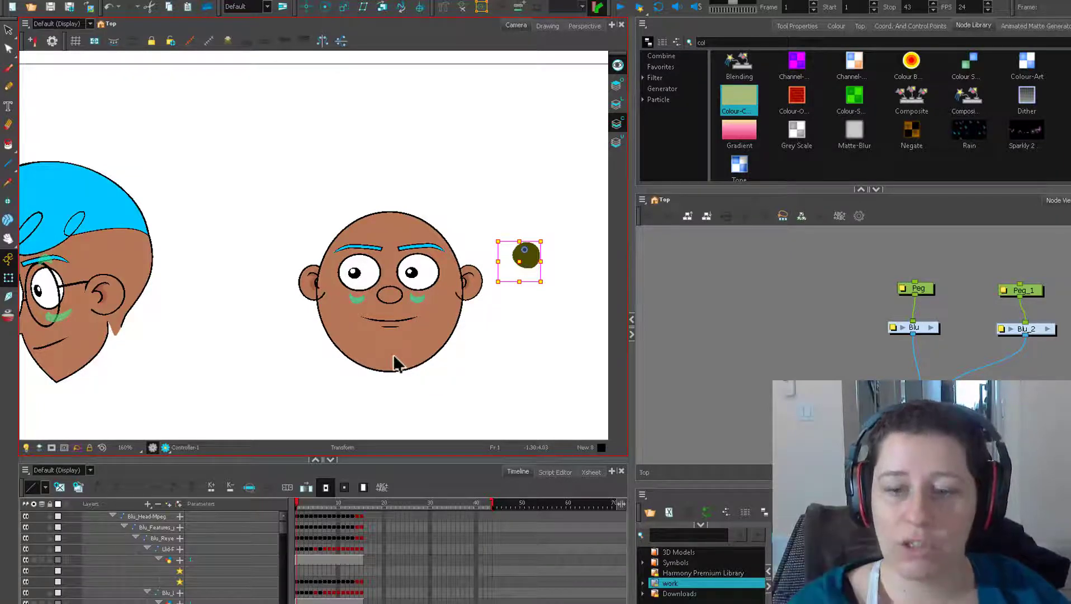
{"action": "key", "text": "ctrl+z"}
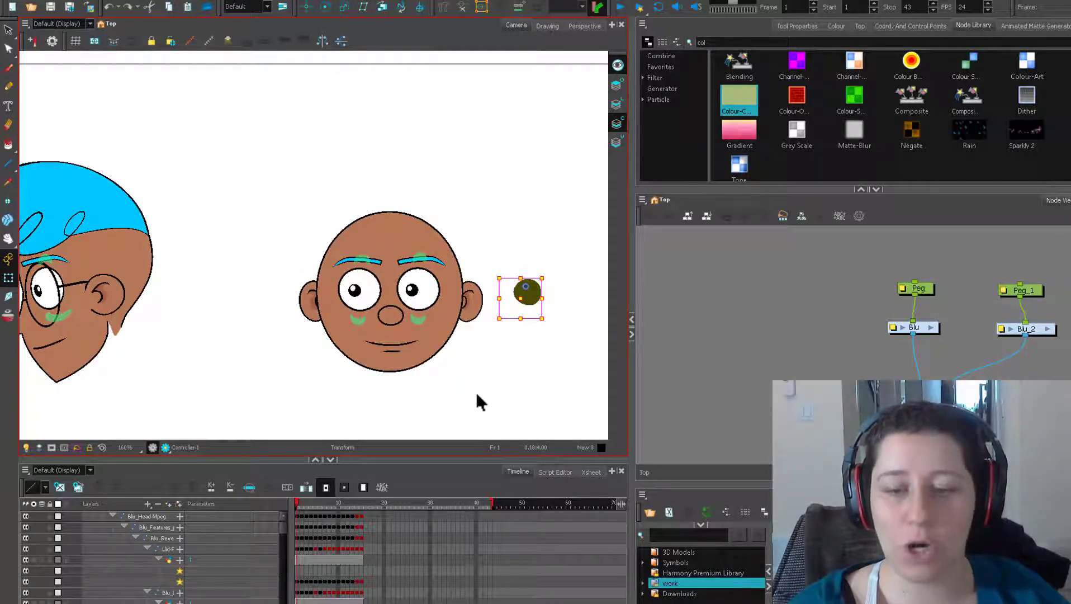
{"action": "left_click_drag", "start_coordinate": [532, 304], "coordinate": [492, 258]}
{"action": "scroll", "coordinate": [531, 238], "scroll_direction": "down", "scroll_amount": 3}
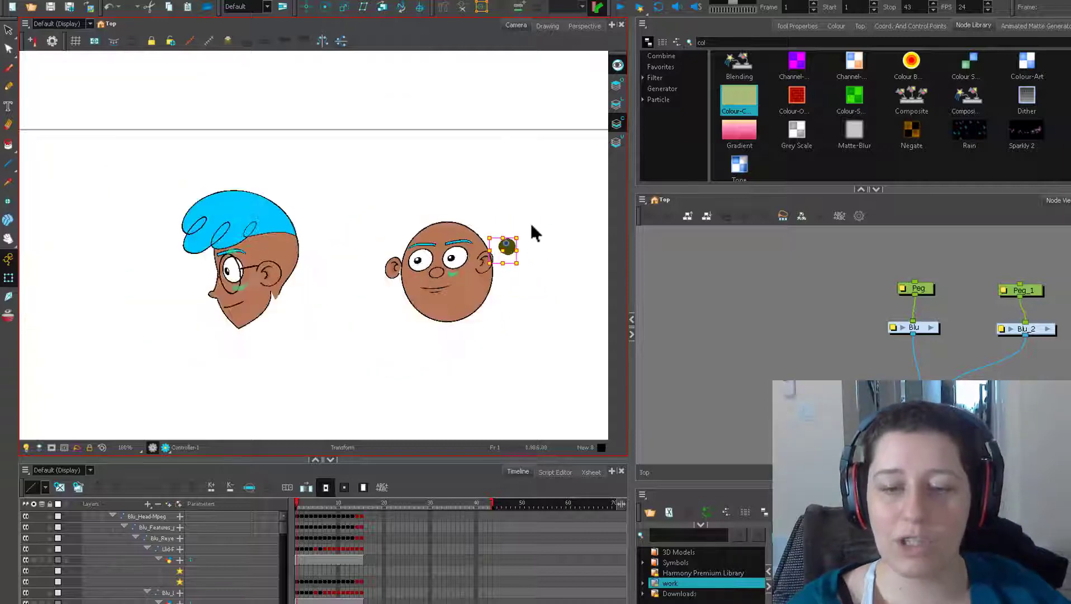
{"action": "scroll", "coordinate": [531, 225], "scroll_direction": "down", "scroll_amount": 6}
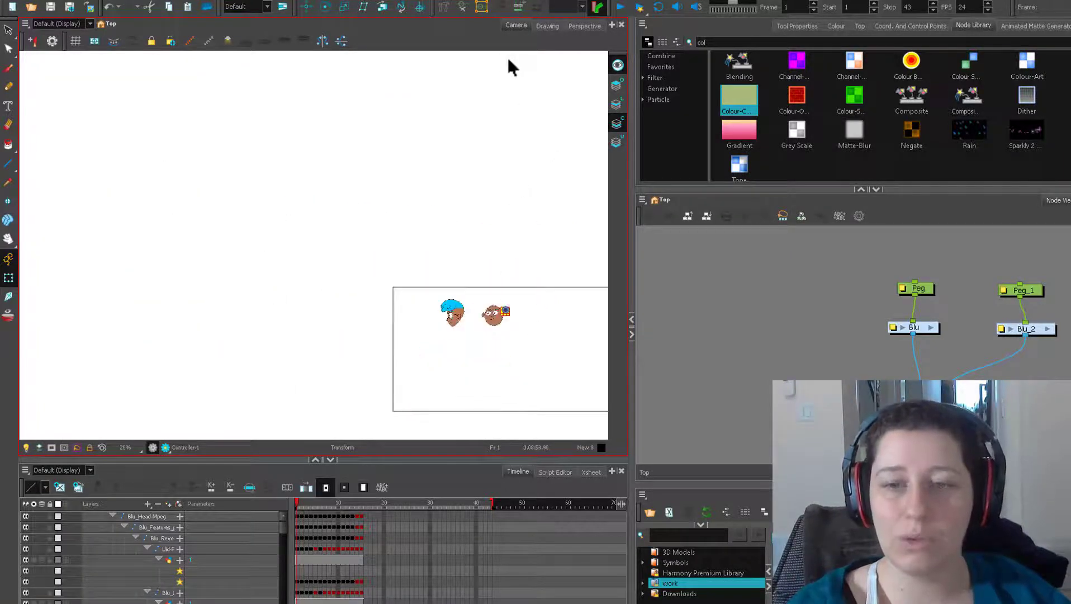
{"action": "scroll", "coordinate": [538, 371], "scroll_direction": "up", "scroll_amount": 6}
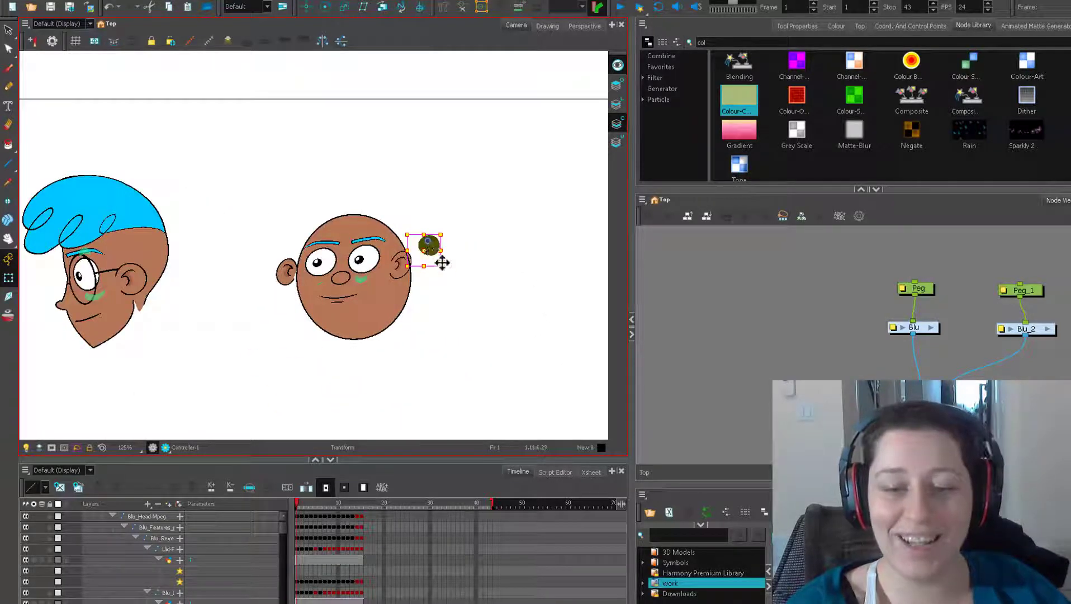
Move the controller dot further to turn the head, and shift the detached far ear inward behind the head
{"action": "left_click_drag", "start_coordinate": [442, 263], "coordinate": [461, 250]}
{"action": "scroll", "coordinate": [485, 318], "scroll_direction": "up", "scroll_amount": 1}
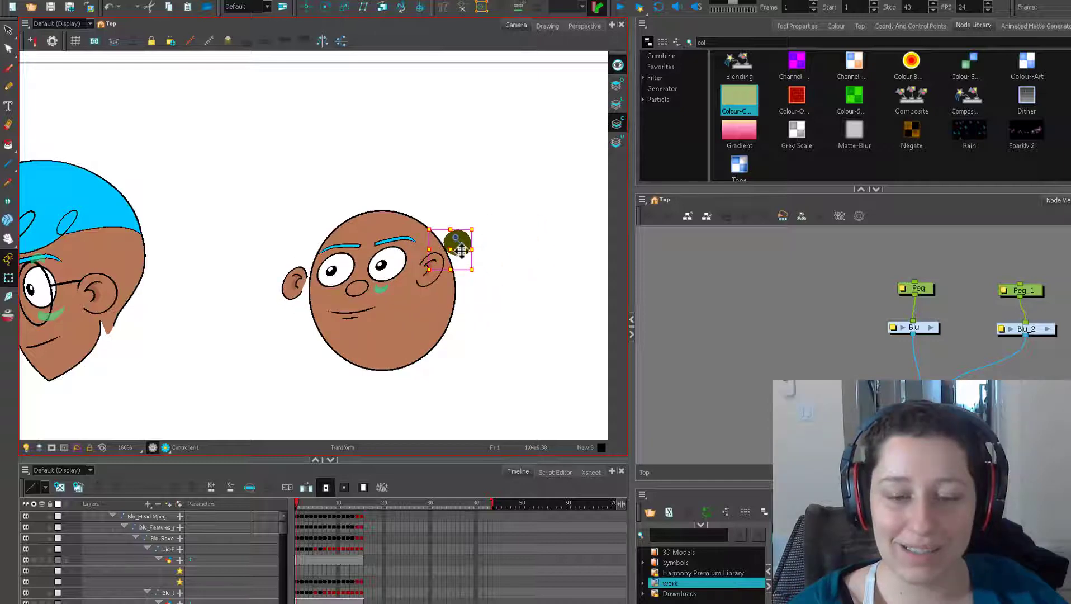
{"action": "left_click_drag", "start_coordinate": [296, 283], "coordinate": [341, 298]}
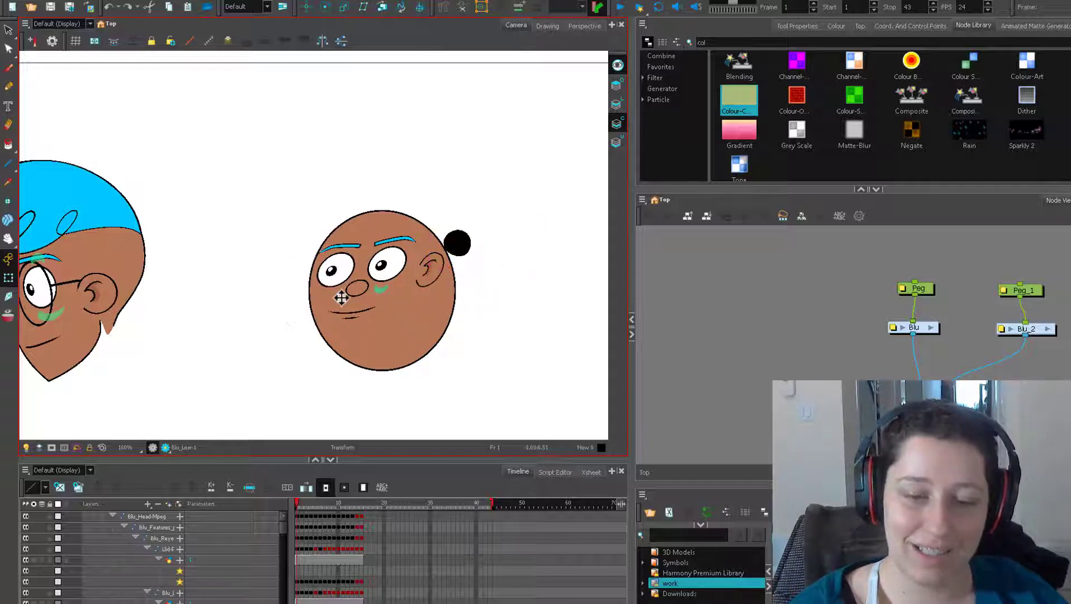
{"action": "left_click_drag", "start_coordinate": [932, 287], "coordinate": [919, 293]}
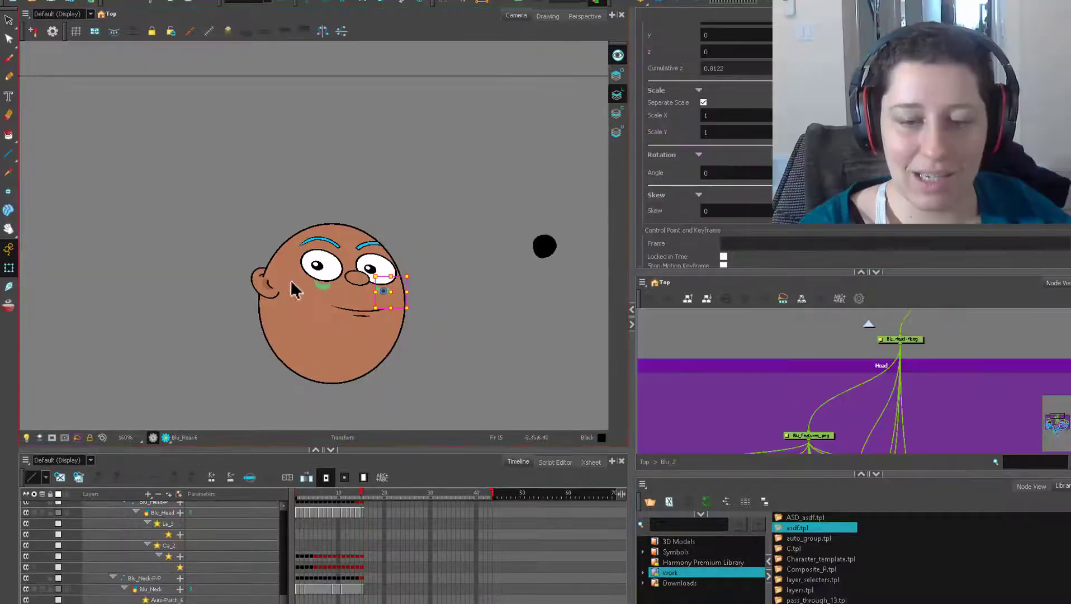
Find the Head_Comp_3 composite inside the Blu_2 group, switch it out of bitmap mode, and close its properties
{"action": "left_click_drag", "start_coordinate": [891, 363], "coordinate": [841, 332]}
{"action": "left_click", "coordinate": [805, 369]}
{"action": "double_click", "coordinate": [798, 369]}
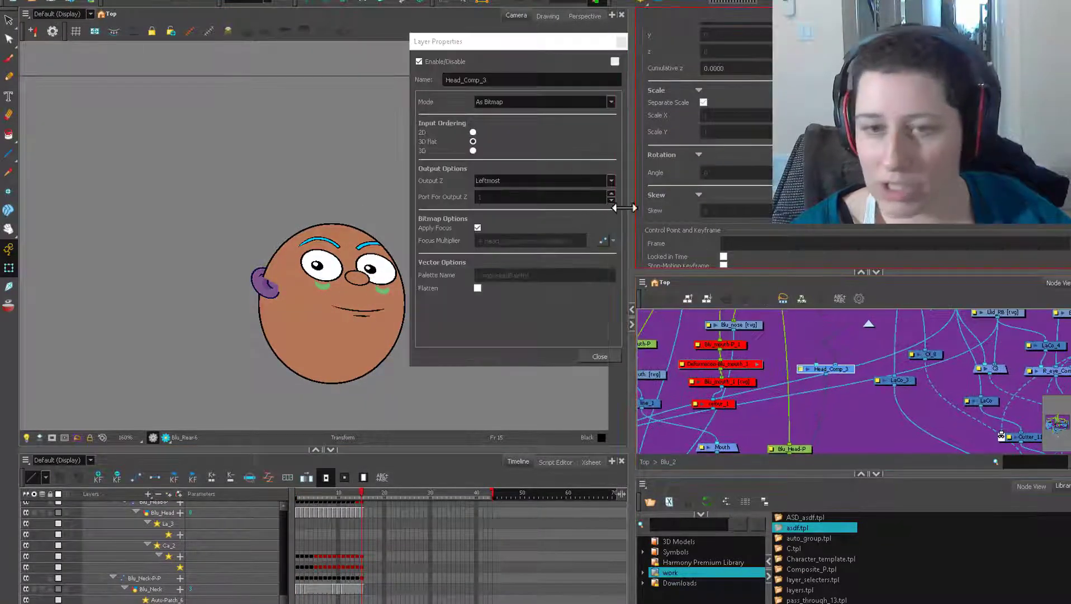
{"action": "left_click", "coordinate": [545, 103]}
{"action": "left_click", "coordinate": [536, 135]}
{"action": "left_click", "coordinate": [620, 41]}
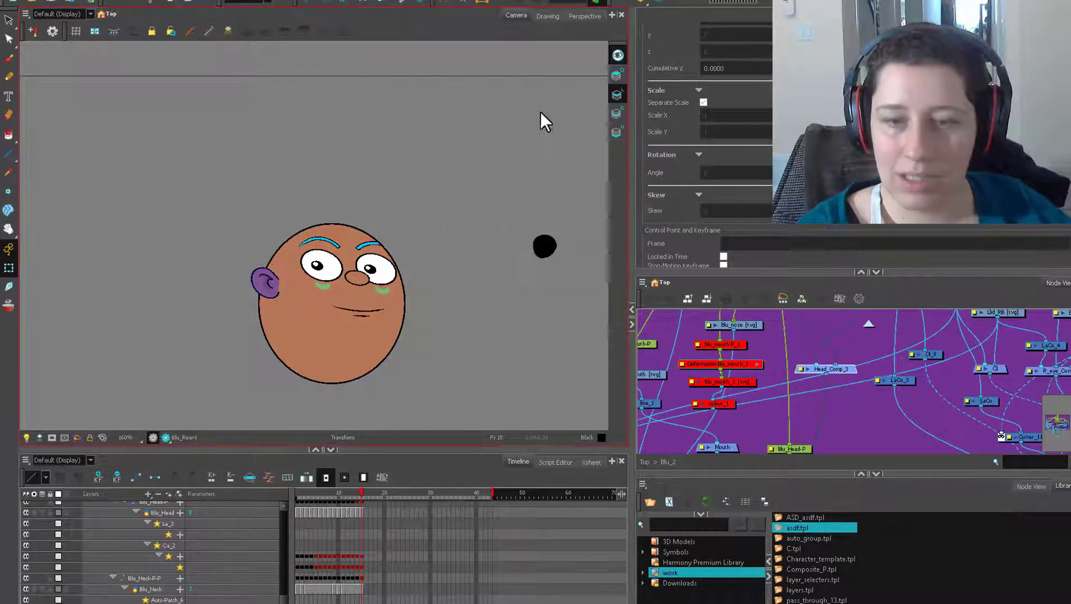
{"action": "left_click", "coordinate": [444, 299]}
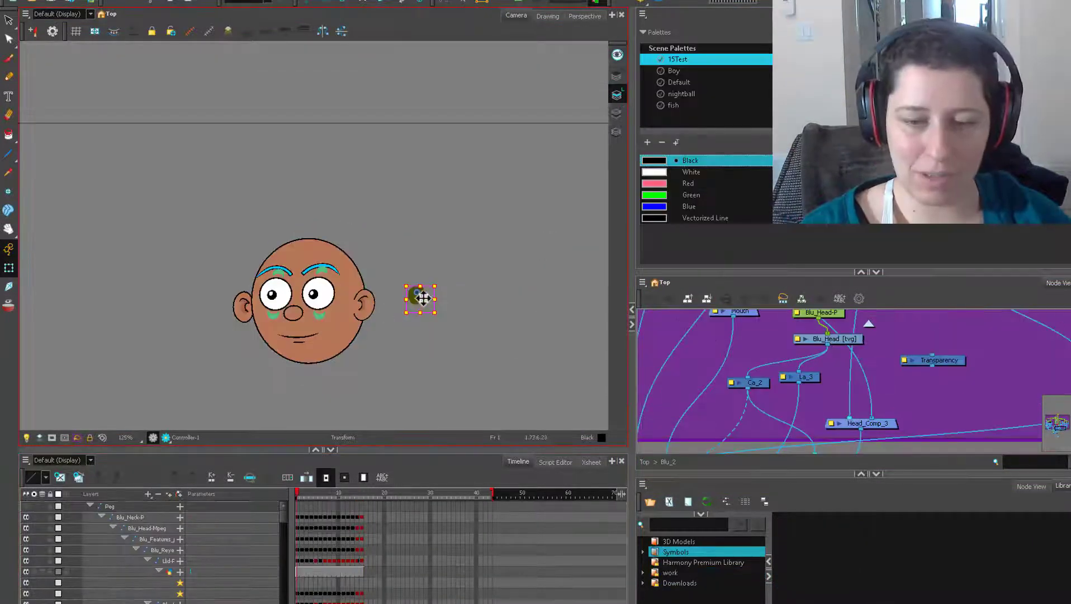
On frame 1, move the controller dot away from the head to turn the face the opposite way
{"action": "left_click_drag", "start_coordinate": [423, 298], "coordinate": [432, 302]}
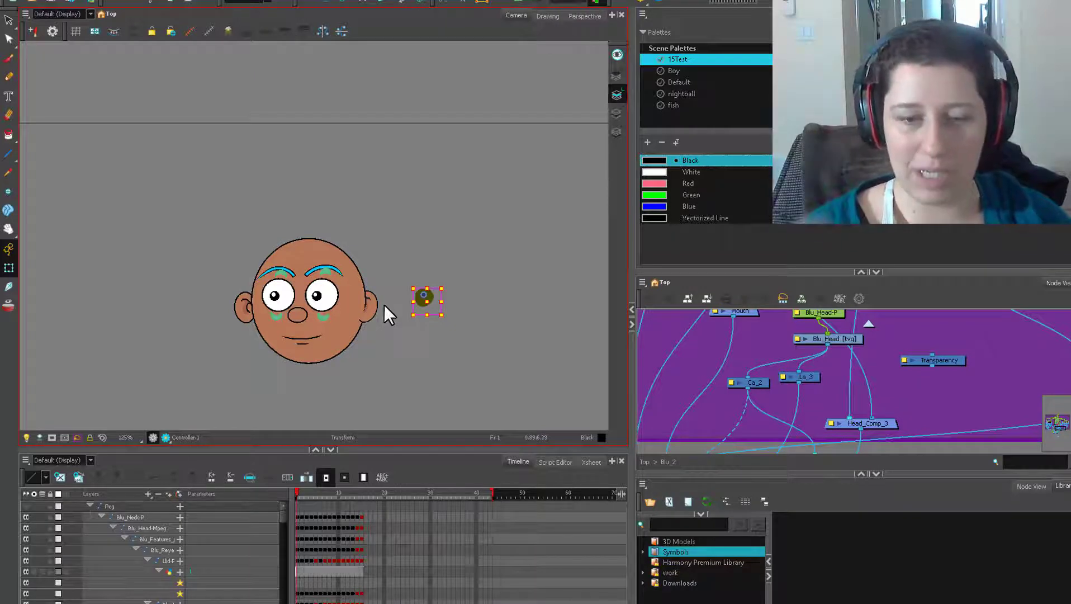
{"action": "left_click", "coordinate": [369, 305]}
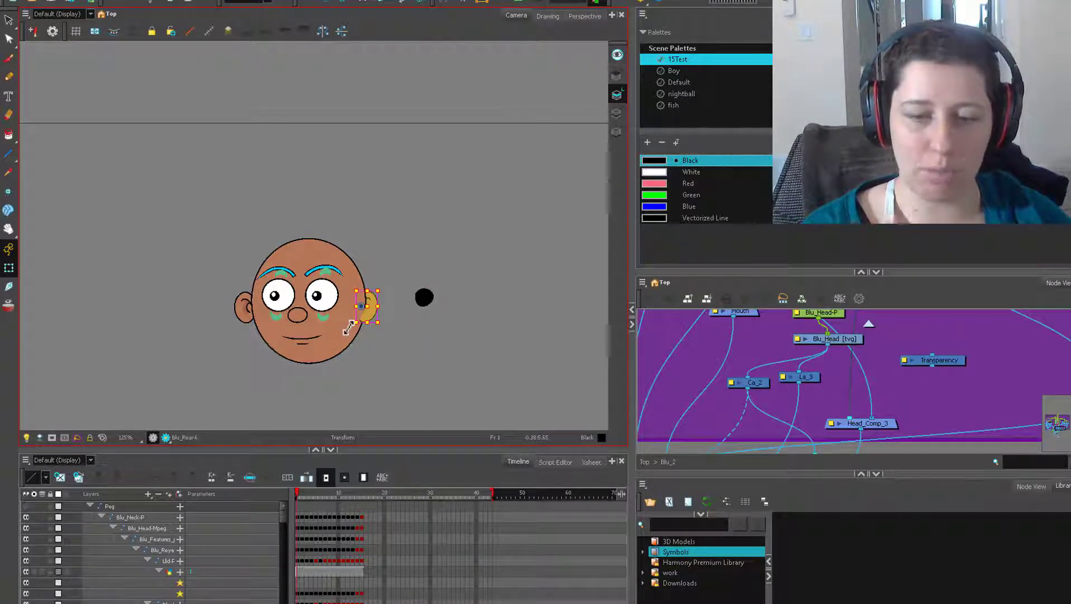
{"action": "left_click_drag", "start_coordinate": [879, 337], "coordinate": [872, 413]}
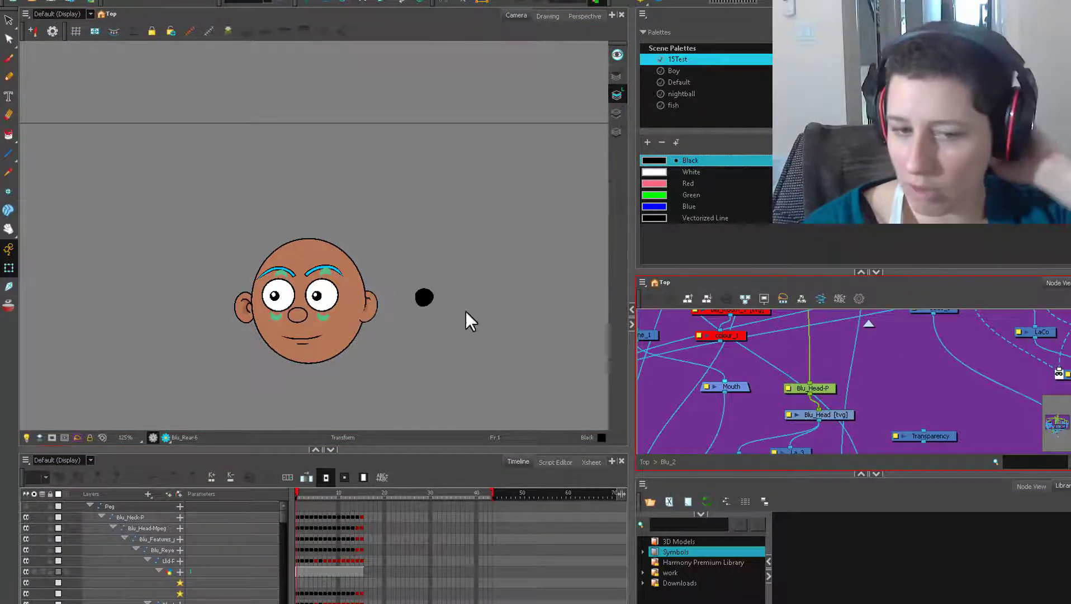
{"action": "left_click", "coordinate": [424, 297]}
{"action": "left_click_drag", "start_coordinate": [435, 327], "coordinate": [479, 316]}
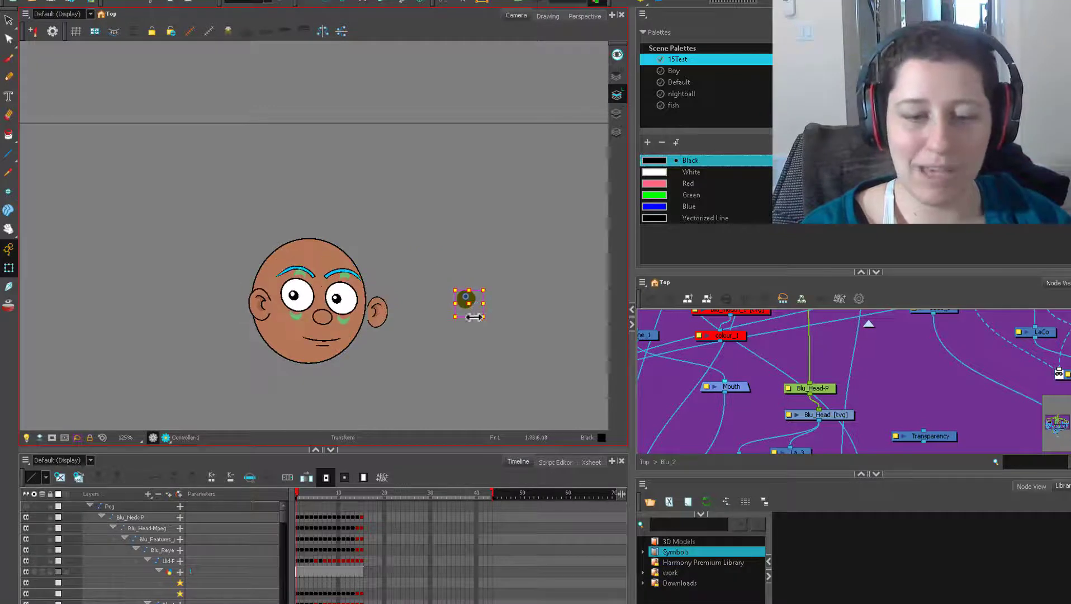
Select the far ear that sticks out beside the turned face and shift it inward behind the head
{"action": "left_click", "coordinate": [360, 280]}
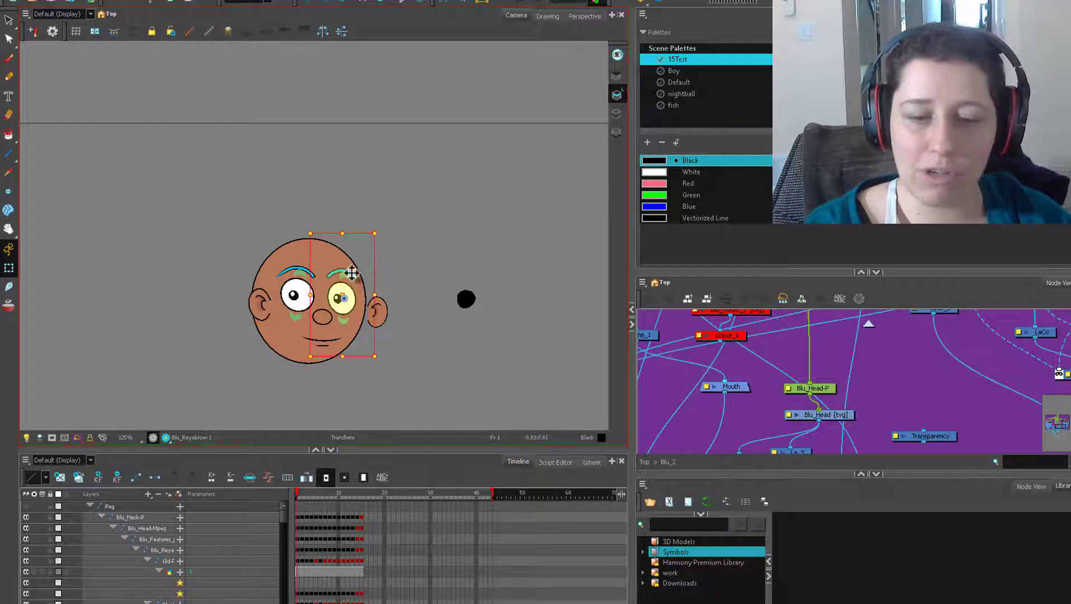
{"action": "left_click", "coordinate": [305, 378]}
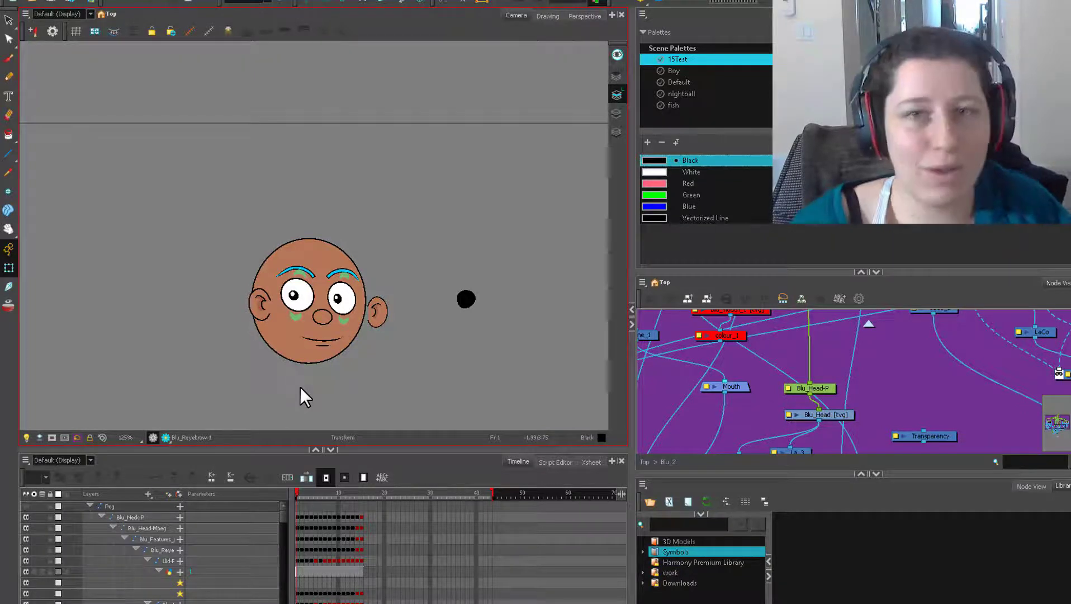
{"action": "left_click", "coordinate": [378, 313]}
{"action": "left_click_drag", "start_coordinate": [391, 326], "coordinate": [358, 309]}
{"action": "left_click", "coordinate": [677, 383]}
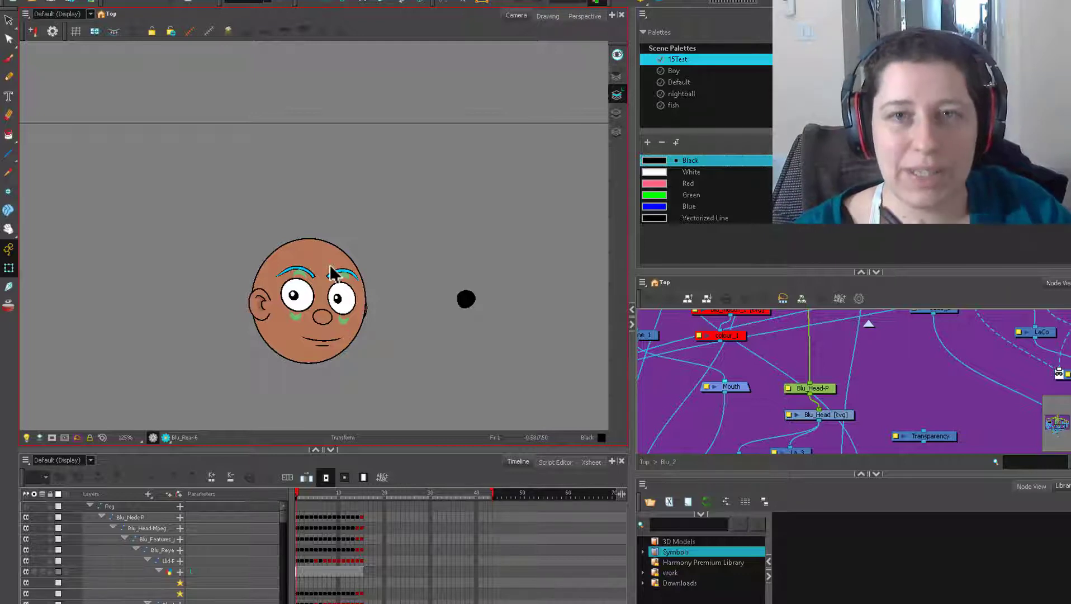
Show the Xsheet and examine the FaceUp expression on the X rotation of Blu_Features_peg
{"action": "left_click", "coordinate": [591, 461]}
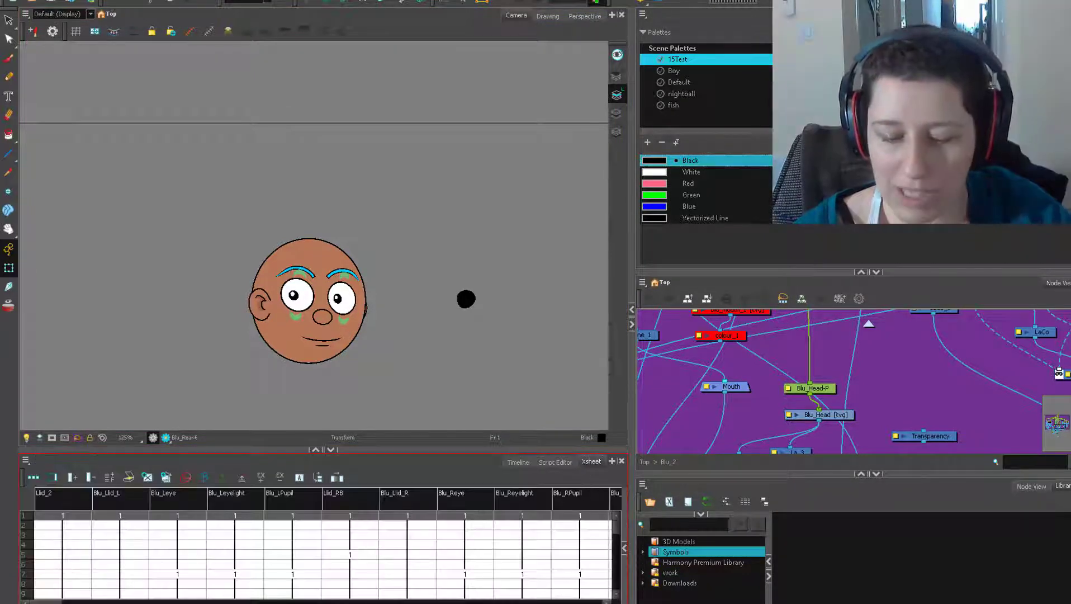
{"action": "double_click", "coordinate": [322, 316]}
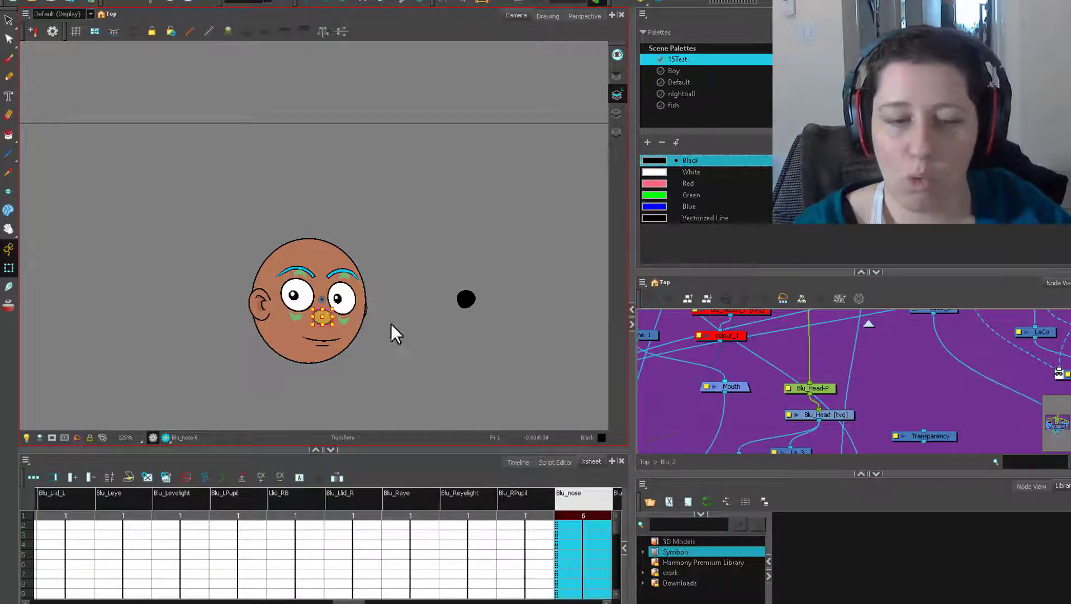
{"action": "left_click", "coordinate": [543, 209]}
{"action": "left_click", "coordinate": [490, 211]}
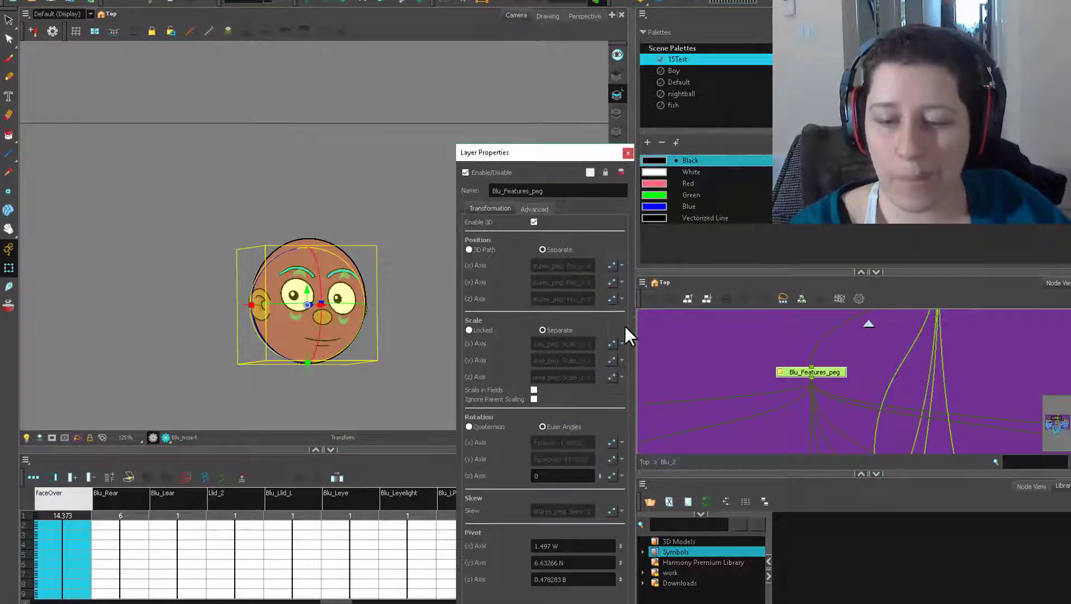
{"action": "left_click", "coordinate": [613, 441]}
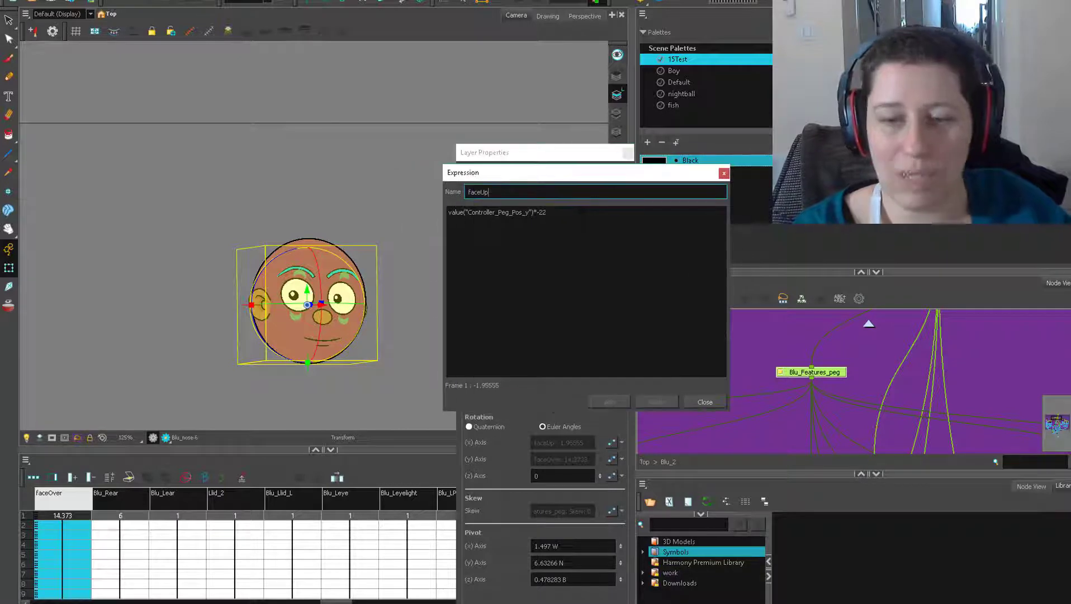
{"action": "left_click", "coordinate": [547, 213]}
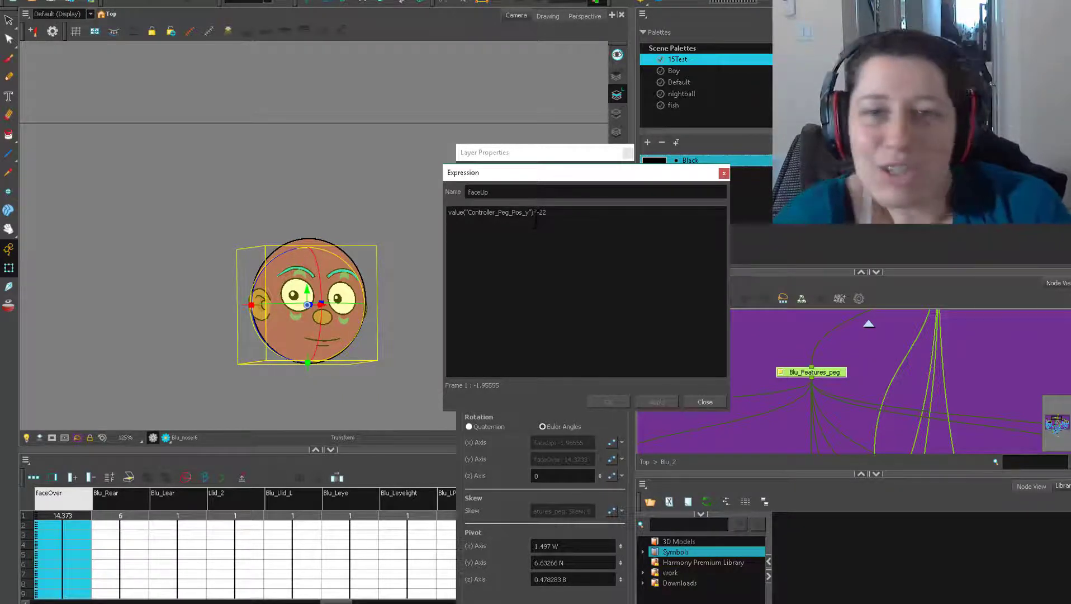
{"action": "left_click", "coordinate": [705, 401]}
{"action": "left_click", "coordinate": [629, 152]}
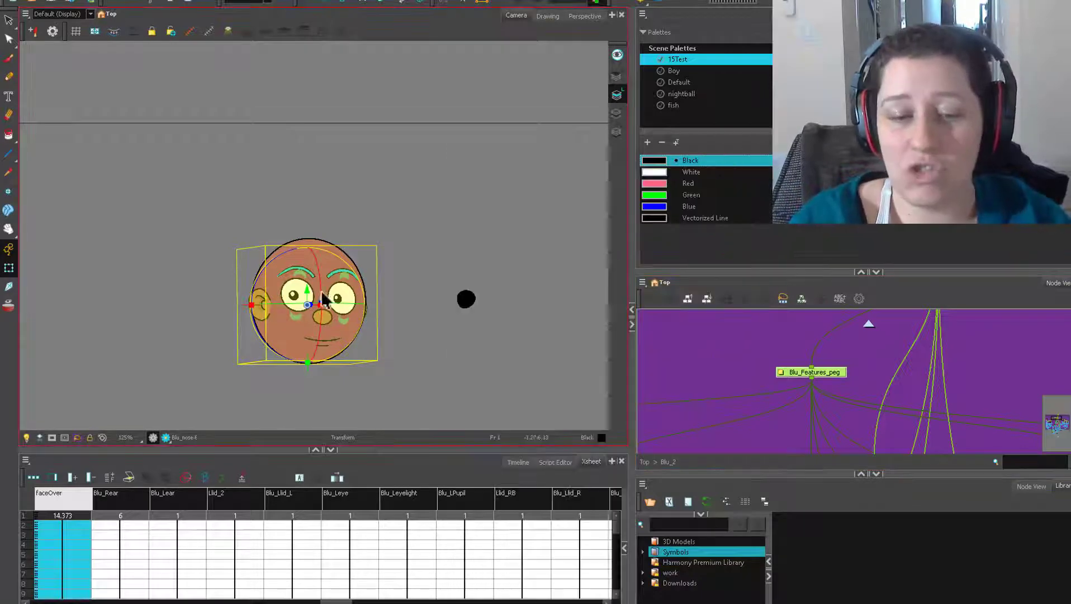
Move the controller dot up and outward, and locate the pegs of the eye and Blu_Leyebrow in the rig
{"action": "left_click", "coordinate": [465, 299]}
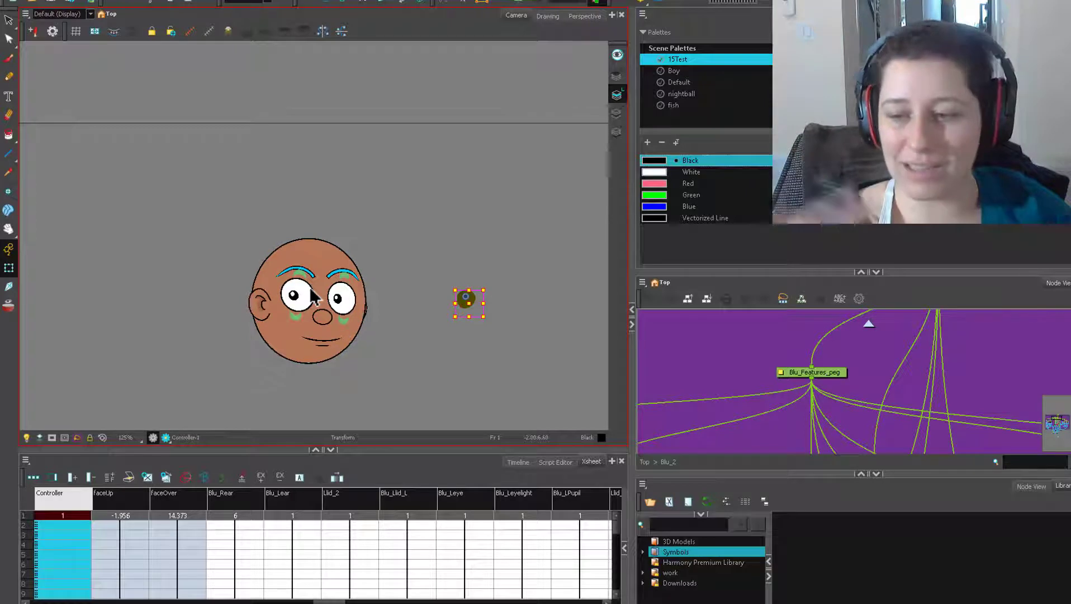
{"action": "left_click_drag", "start_coordinate": [469, 301], "coordinate": [505, 269]}
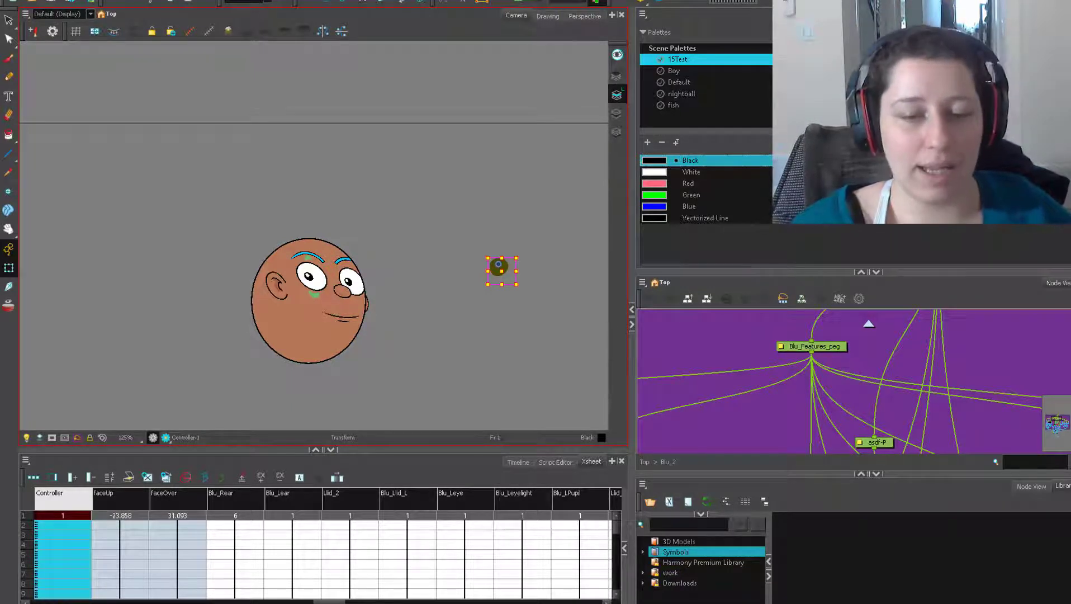
{"action": "left_click", "coordinate": [318, 258]}
{"action": "left_click", "coordinate": [322, 288]}
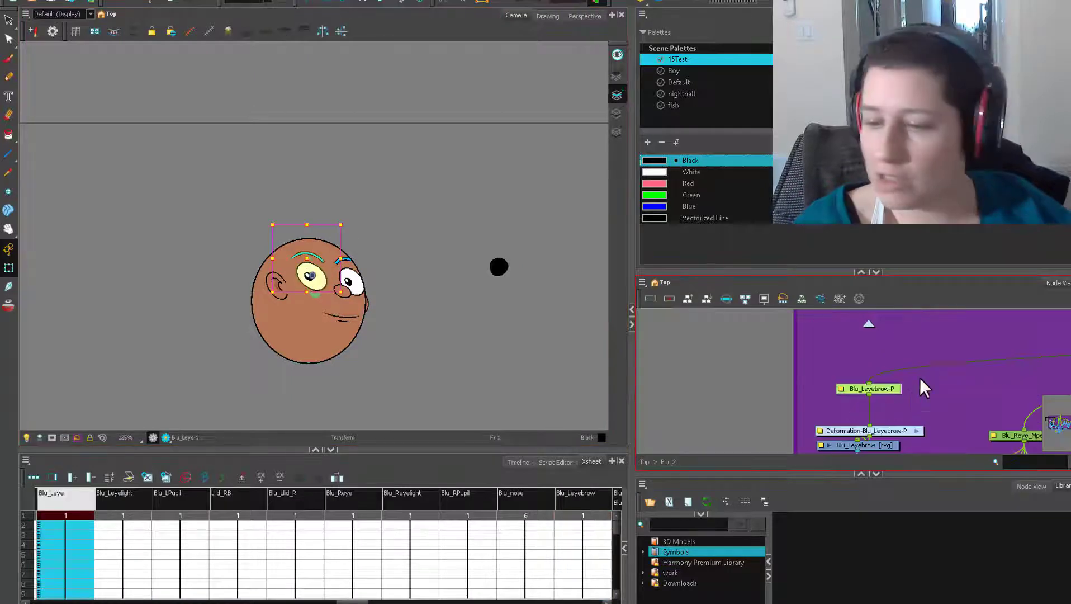
{"action": "scroll", "coordinate": [722, 364], "scroll_direction": "up", "scroll_amount": 2}
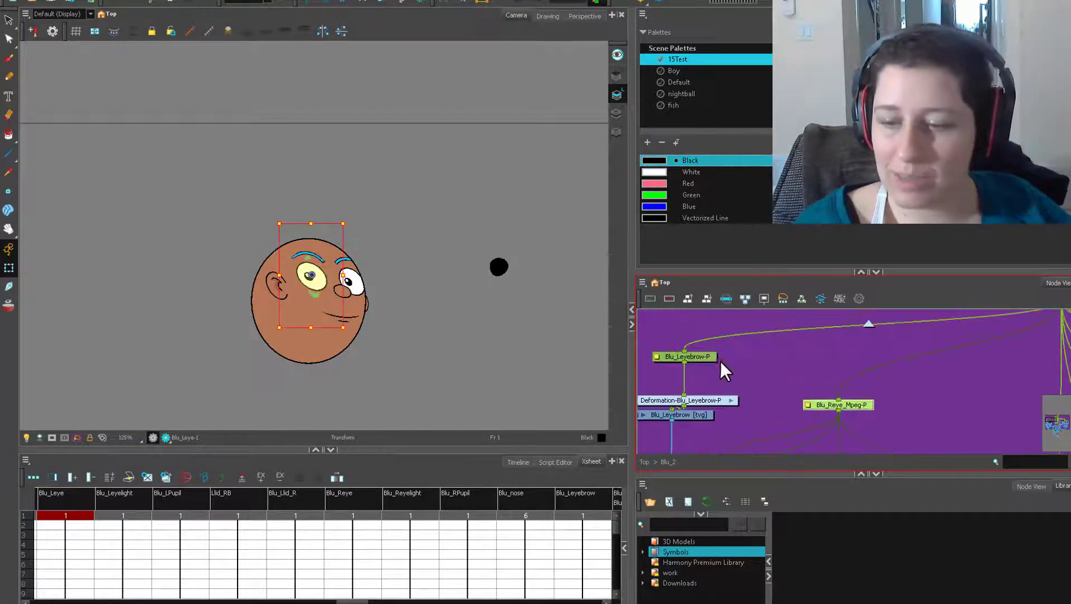
{"action": "scroll", "coordinate": [377, 325], "scroll_direction": "up", "scroll_amount": 2}
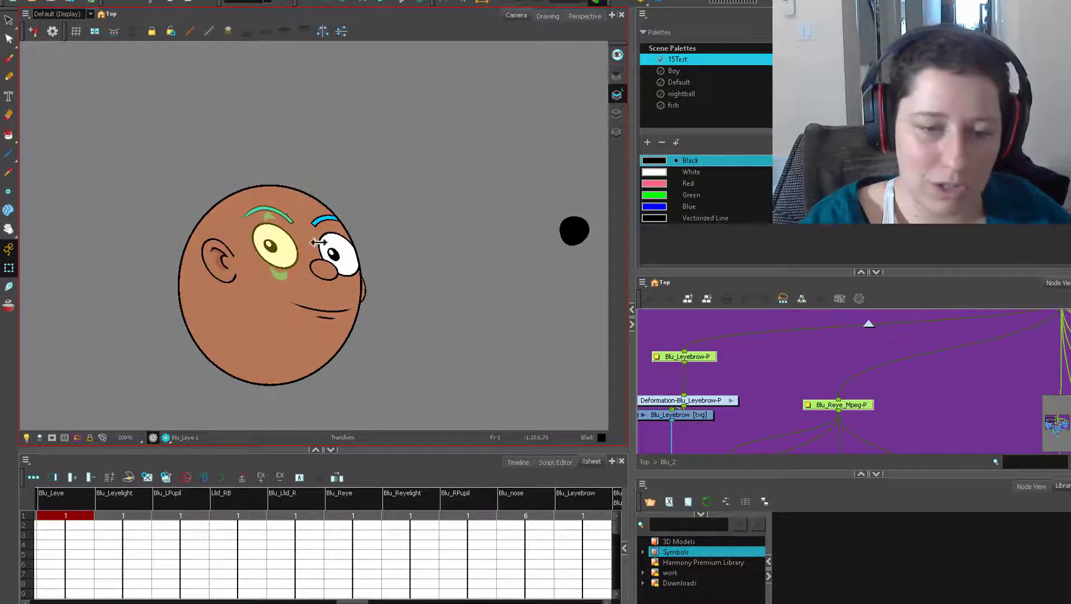
{"action": "scroll", "coordinate": [427, 327], "scroll_direction": "down", "scroll_amount": 2}
{"action": "scroll", "coordinate": [447, 344], "scroll_direction": "up", "scroll_amount": 1}
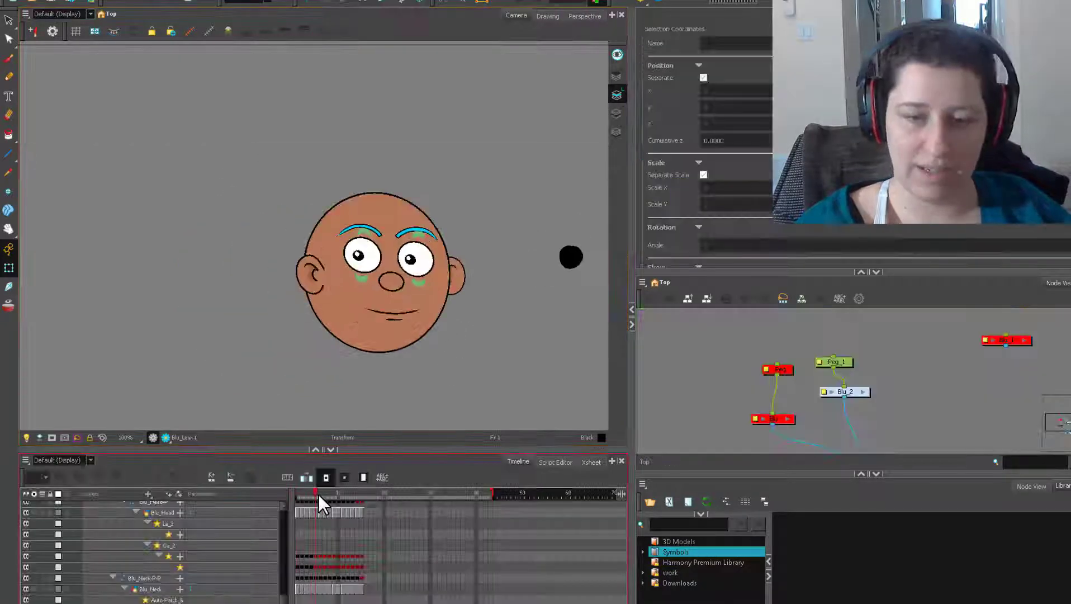
Scrub the timeline to review the head-turn animation, check the transformation properties of Peg_1, and return to frame 1
{"action": "left_click_drag", "start_coordinate": [318, 494], "coordinate": [398, 466]}
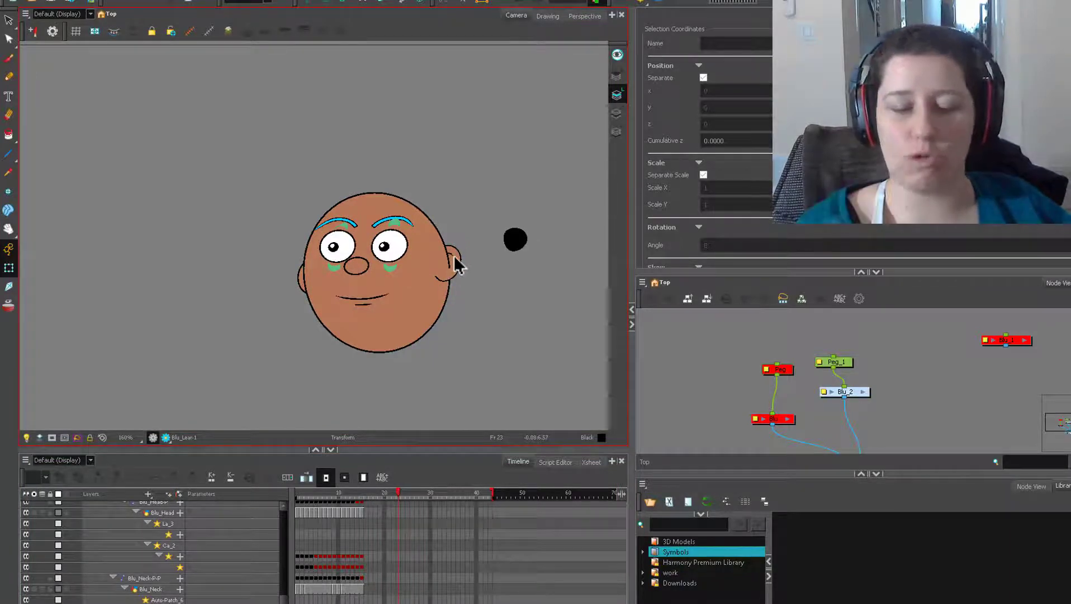
{"action": "left_click_drag", "start_coordinate": [396, 490], "coordinate": [370, 495]}
{"action": "double_click", "coordinate": [819, 360]}
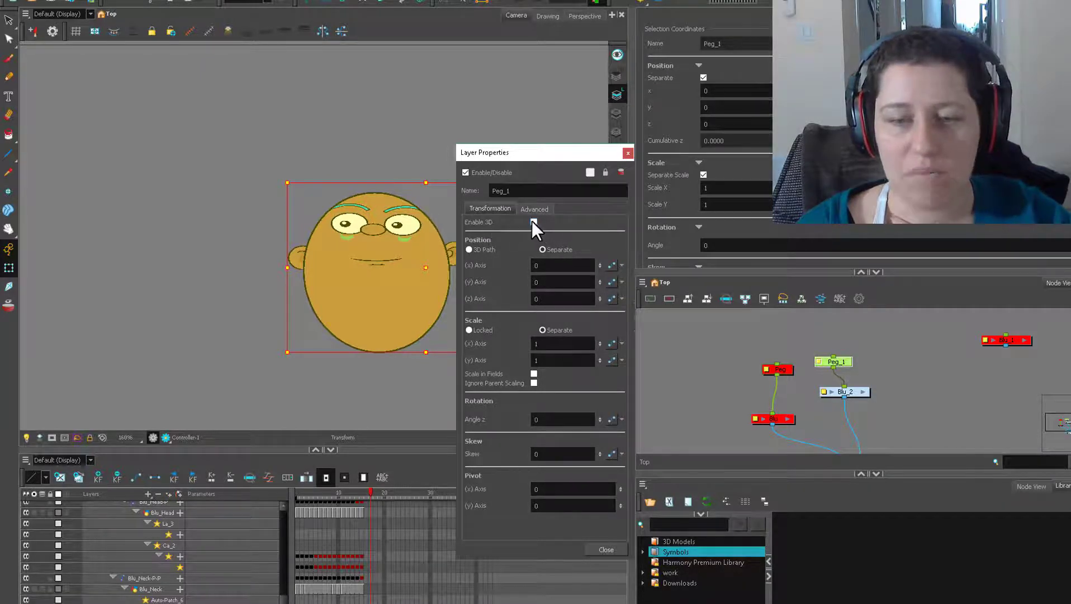
{"action": "left_click", "coordinate": [627, 153]}
{"action": "left_click_drag", "start_coordinate": [371, 493], "coordinate": [298, 509]}
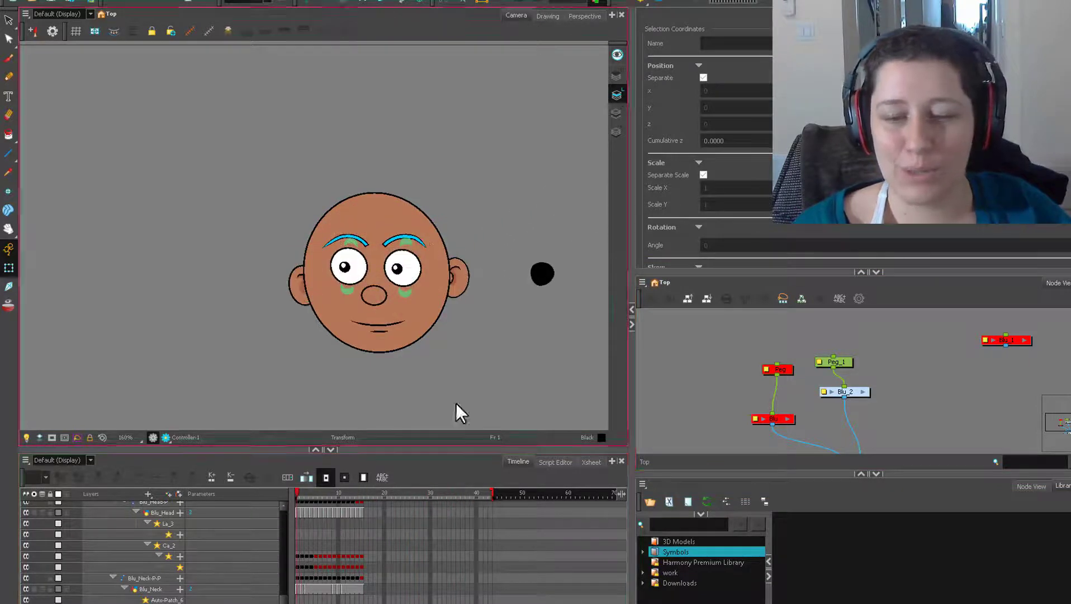
{"action": "left_click", "coordinate": [701, 354]}
{"action": "left_click", "coordinate": [317, 492]}
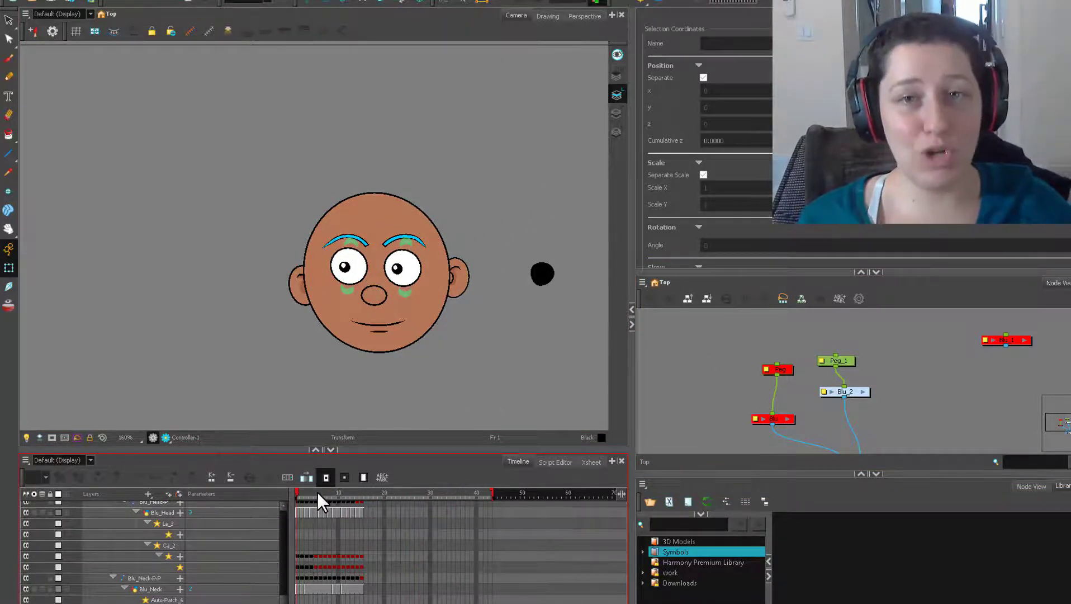